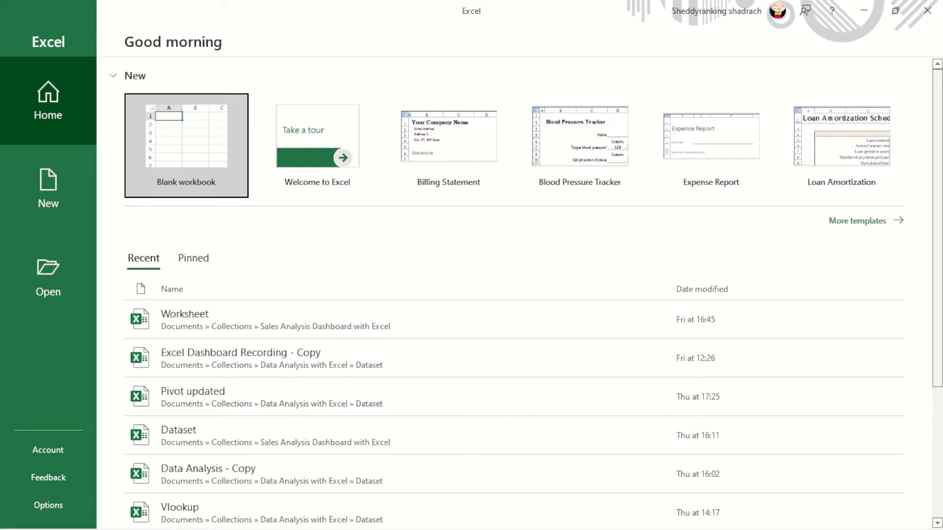
scroll(939, 116, "down", 4)
scroll(939, 116, "up", 4)
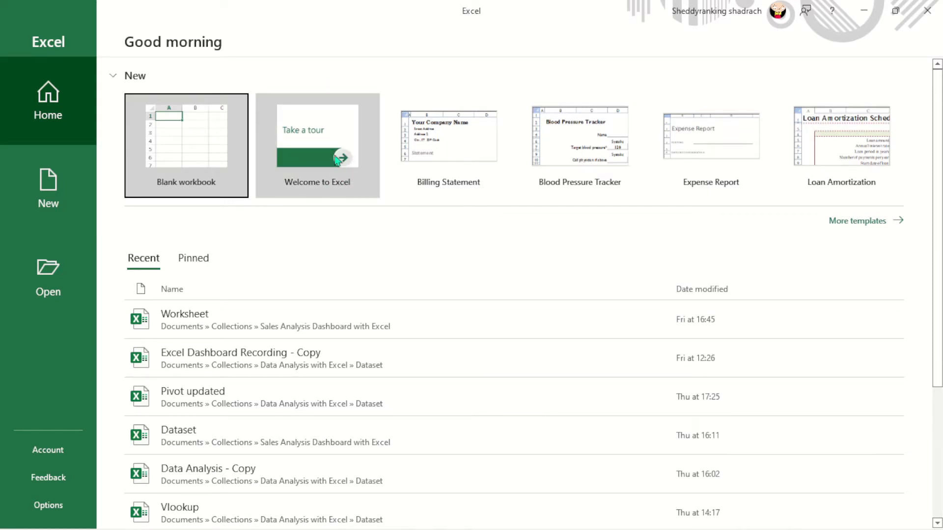
left_click(23, 202)
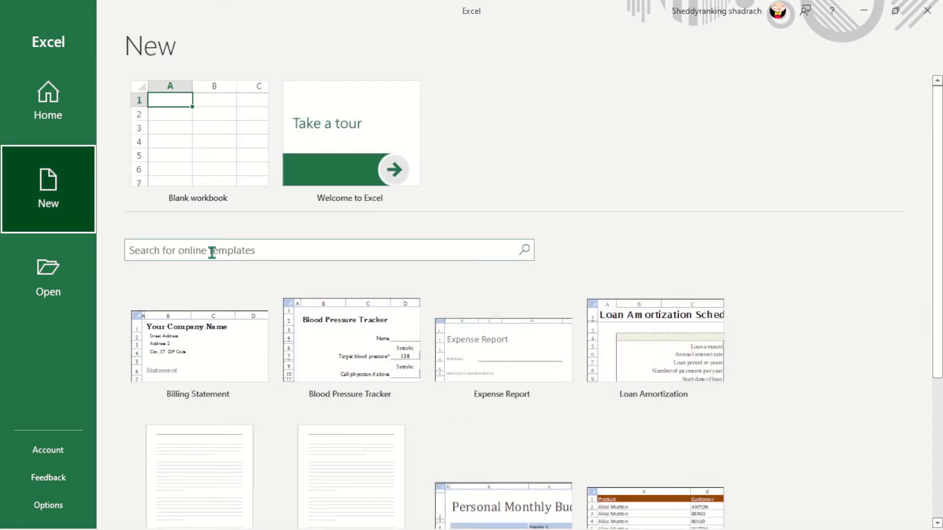
left_click(211, 252)
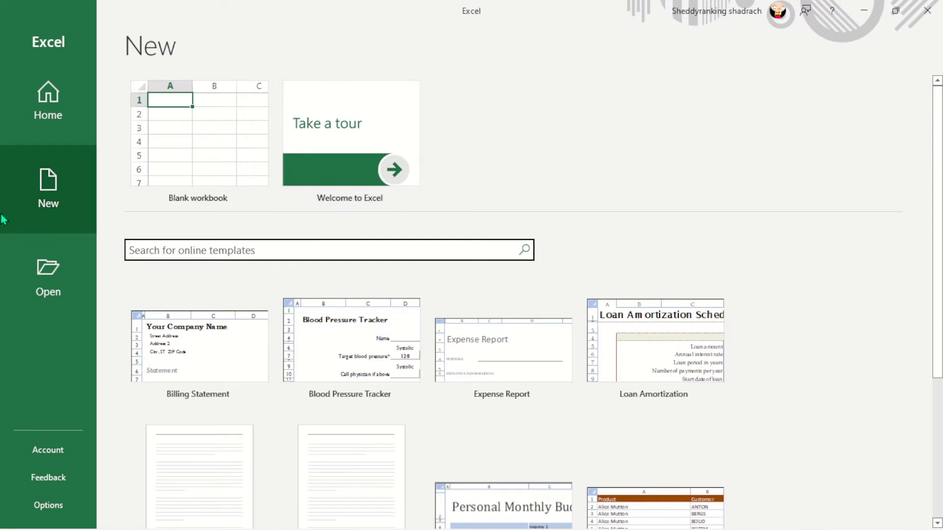
left_click(48, 95)
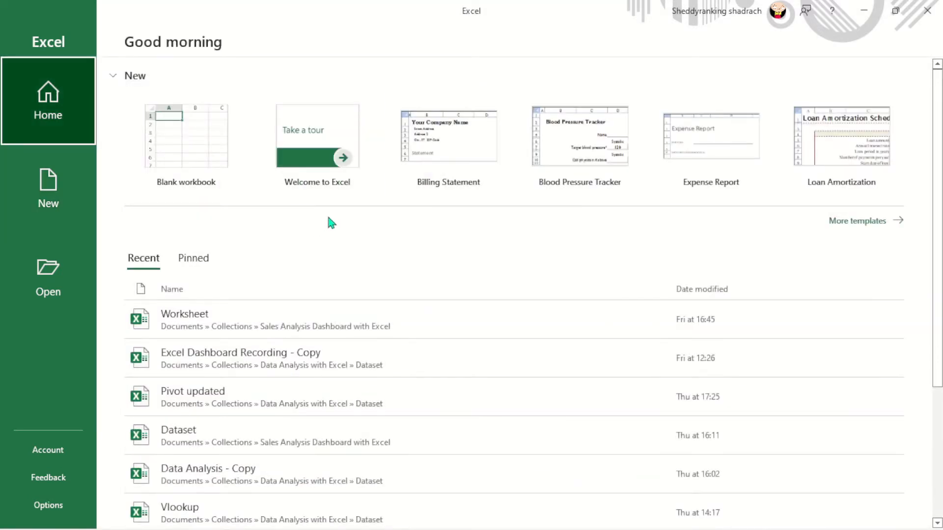
- Create a workbook from the Welcome to Excel template and start the tour at its 1. Add exercise sheet
left_click(322, 165)
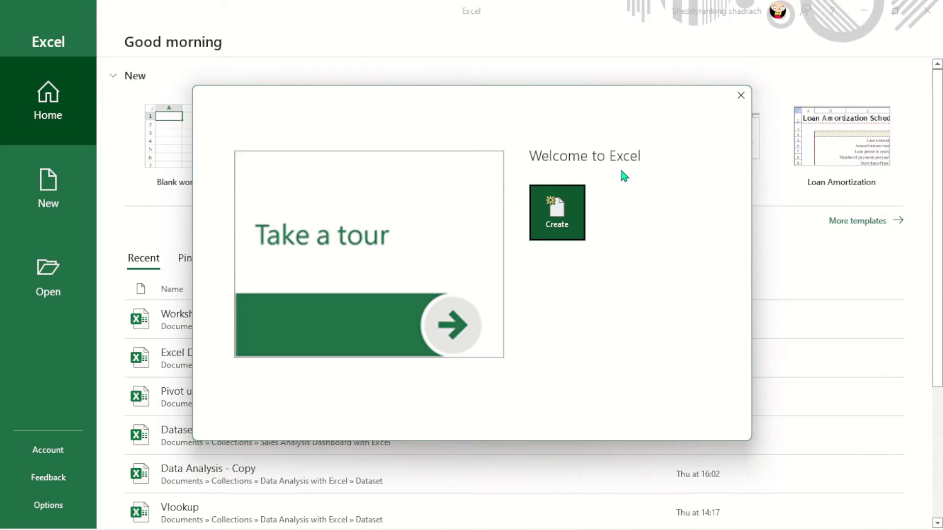
left_click(545, 223)
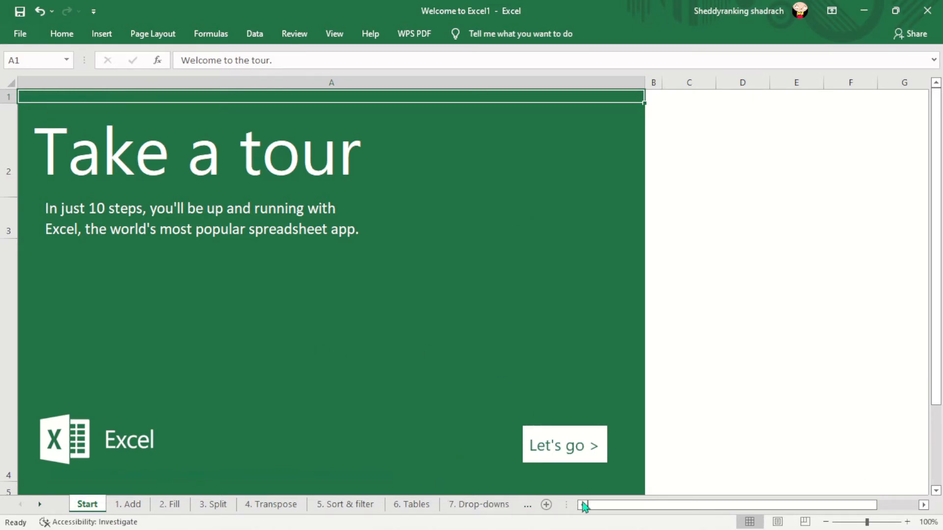
left_click_drag(623, 503, 547, 511)
left_click(599, 448)
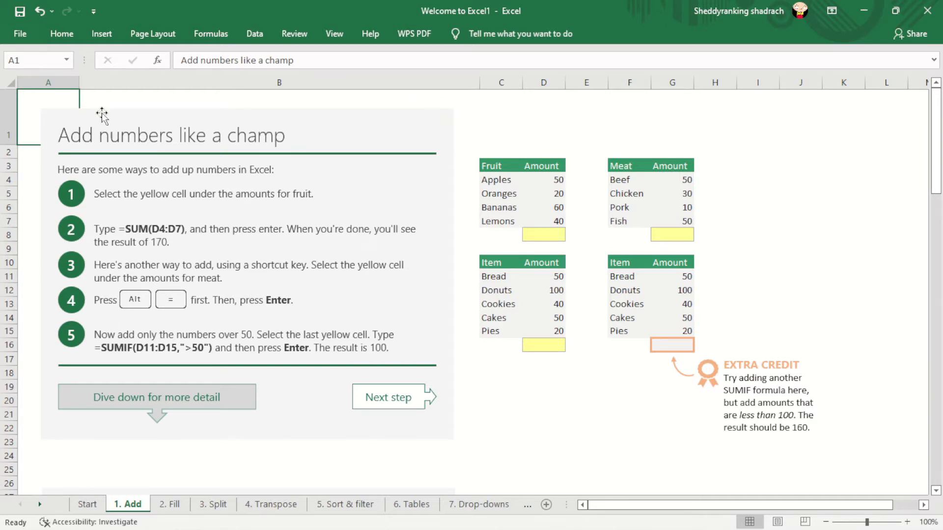
left_click(133, 225)
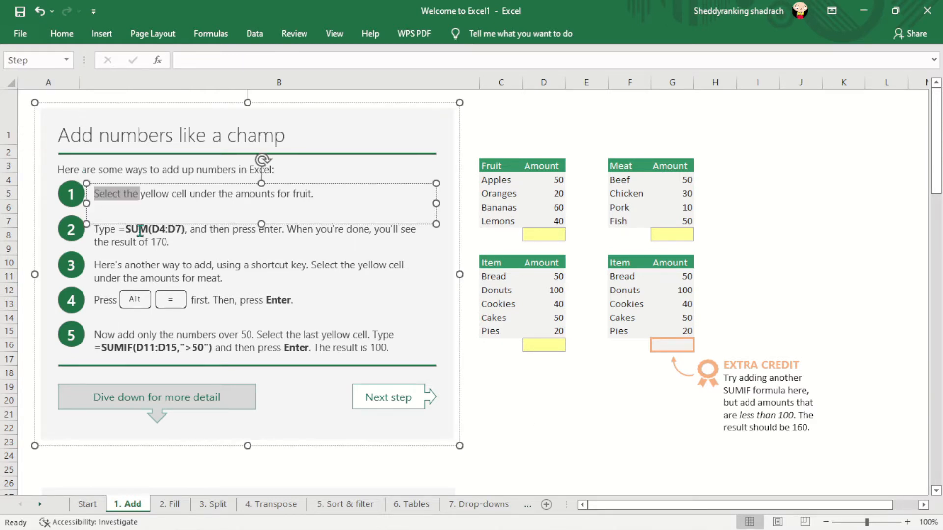
left_click(576, 429)
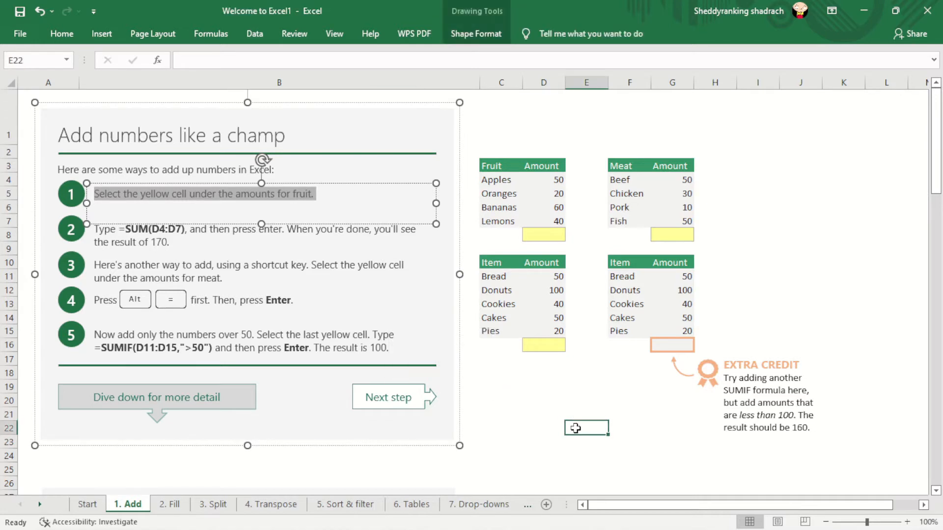
- Enter the formula =SUM(D4:D7) in the yellow cell D8 under the fruit amounts
left_click(543, 235)
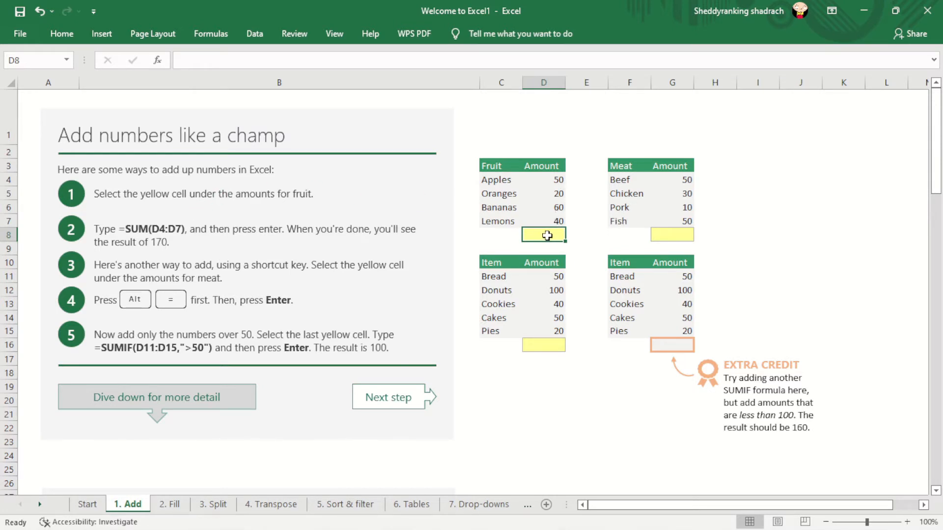
type("=")
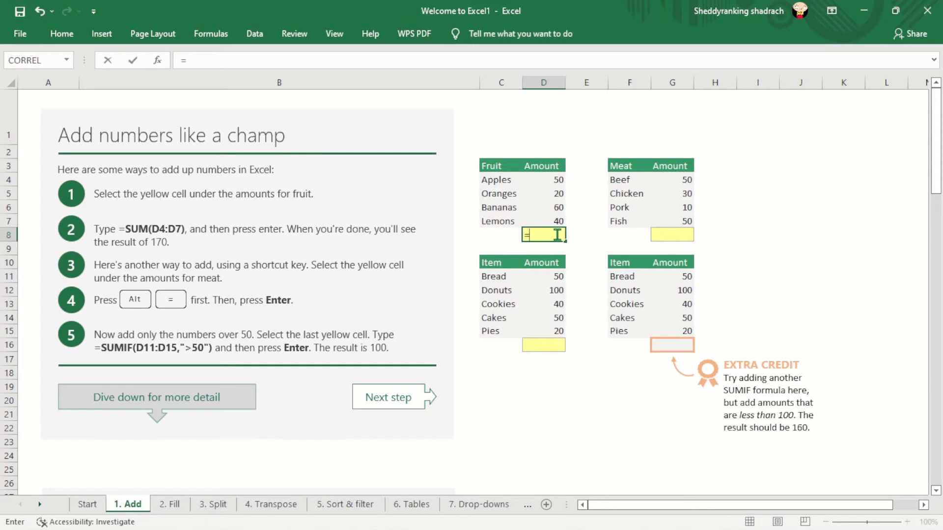
type("SUM")
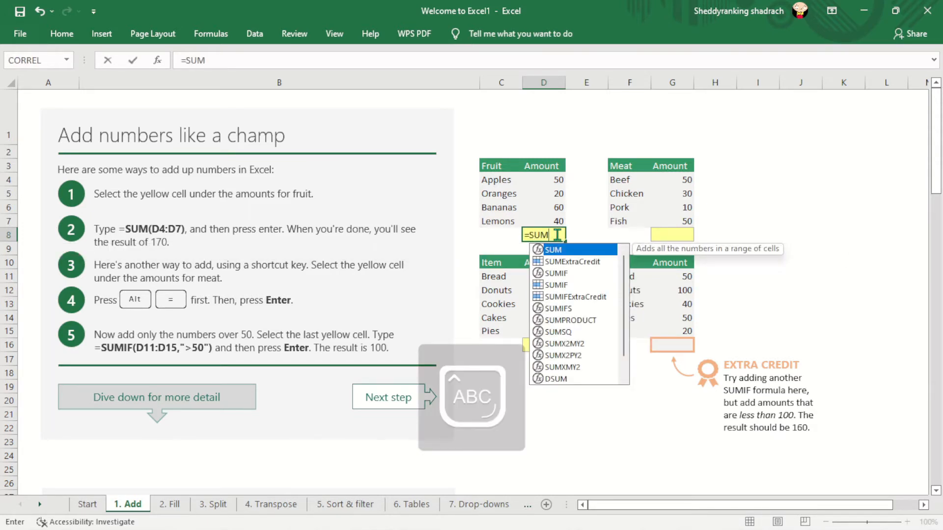
type("(")
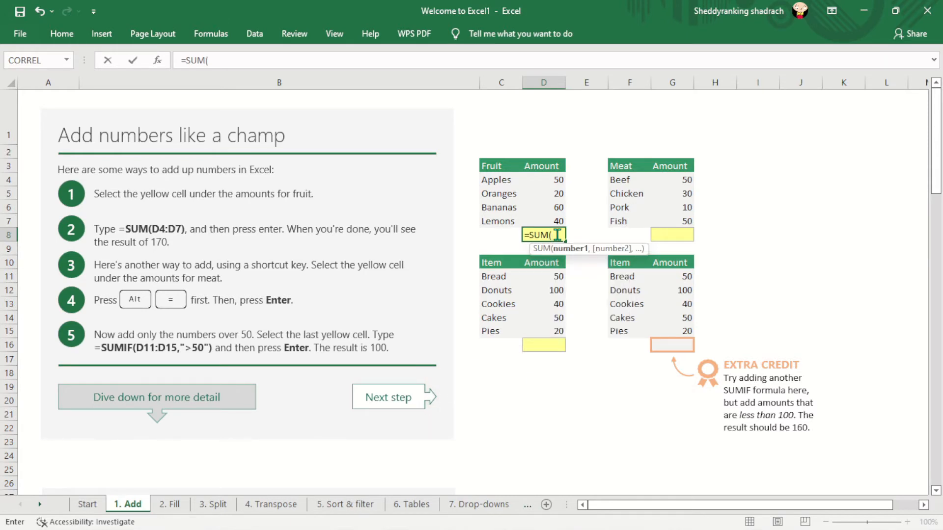
type("d")
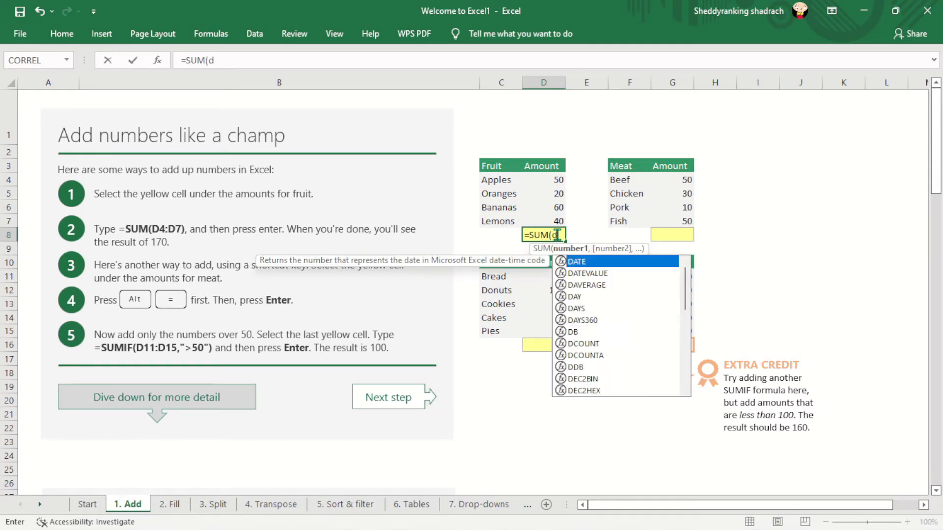
key("BackSpace")
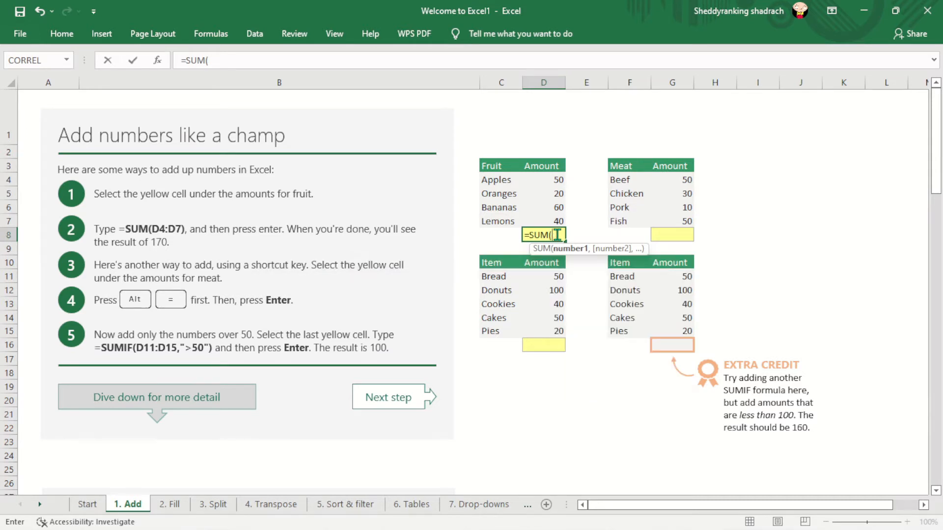
type("D")
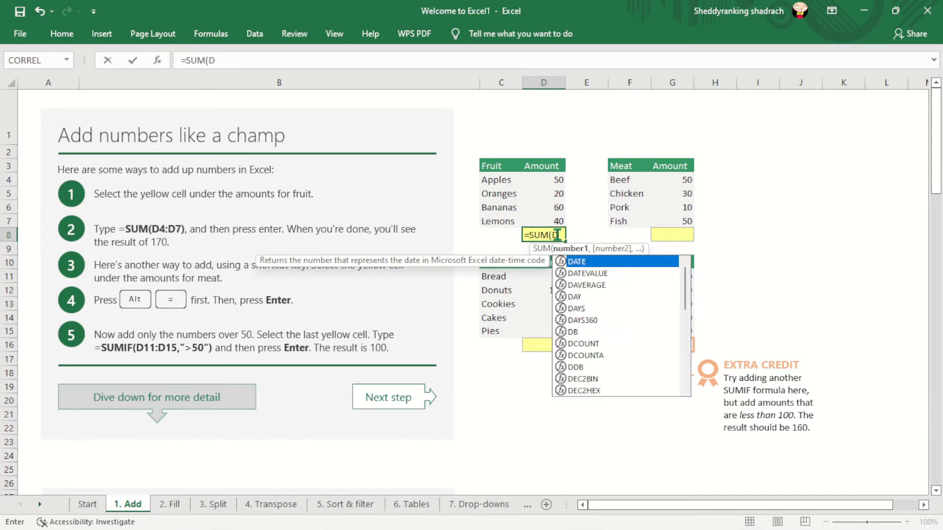
type("4:")
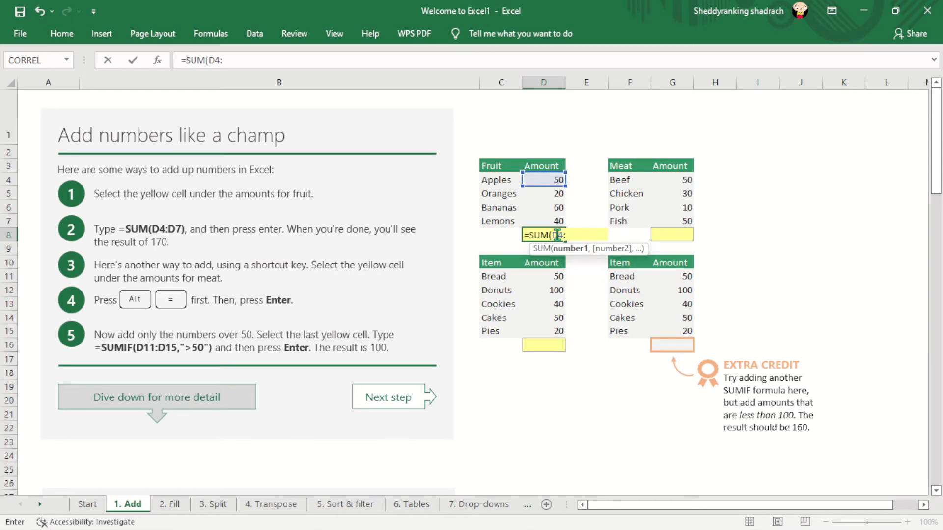
type("D7")
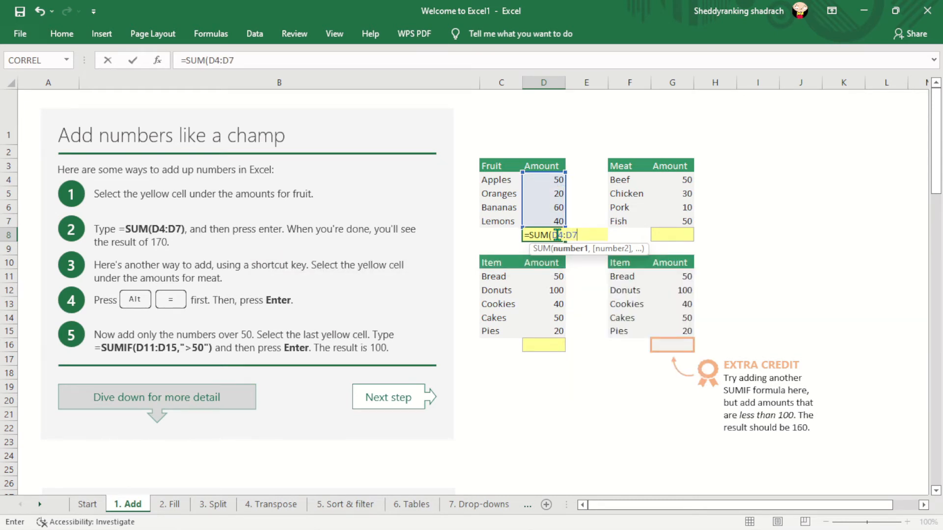
type(")")
key("Return")
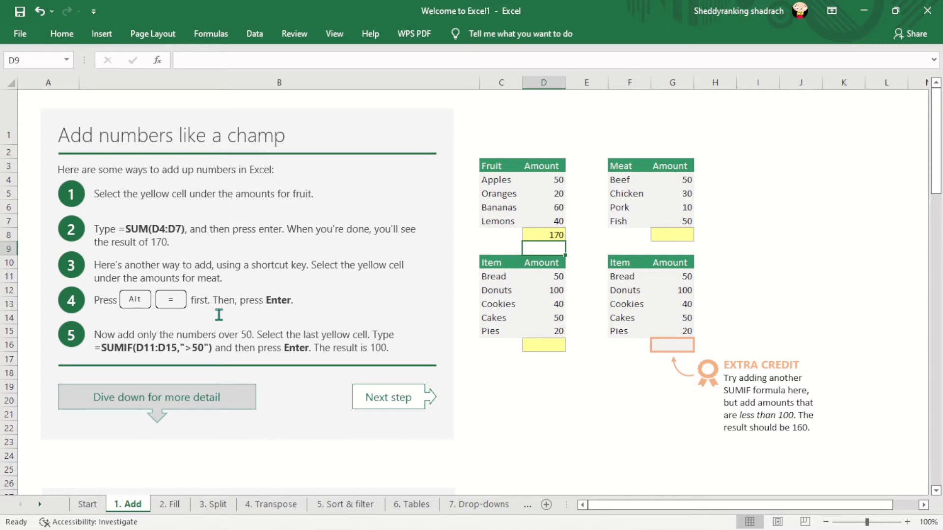
- Total the meat amounts G4:G7 in the yellow cell G8 with AutoSum
left_click(673, 233)
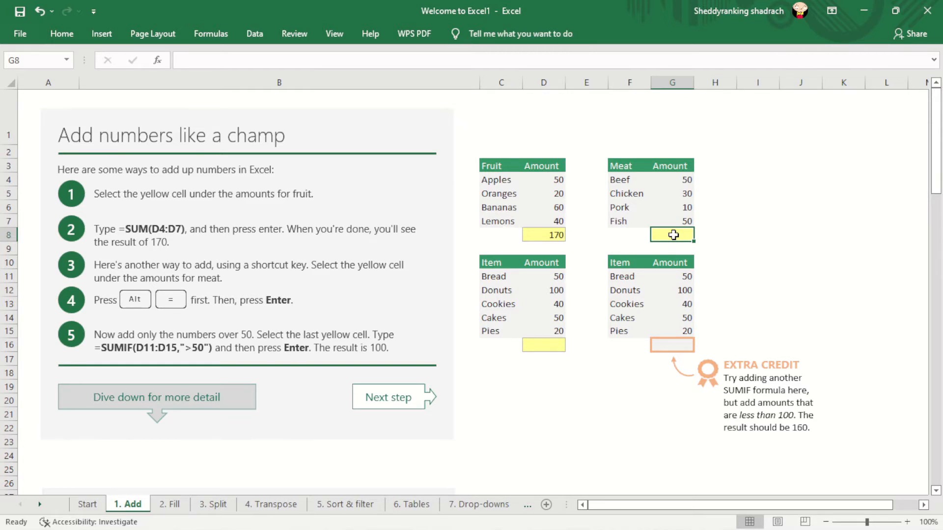
key("alt+equal")
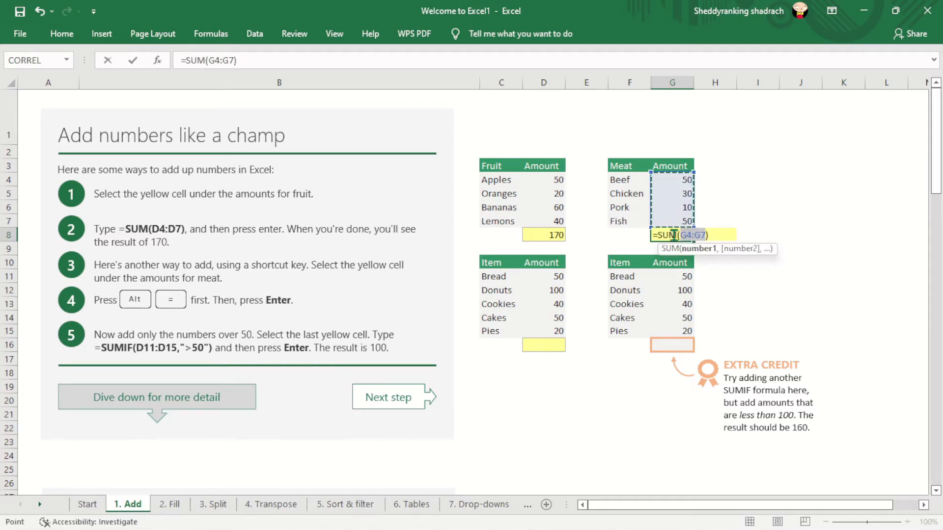
key("Return")
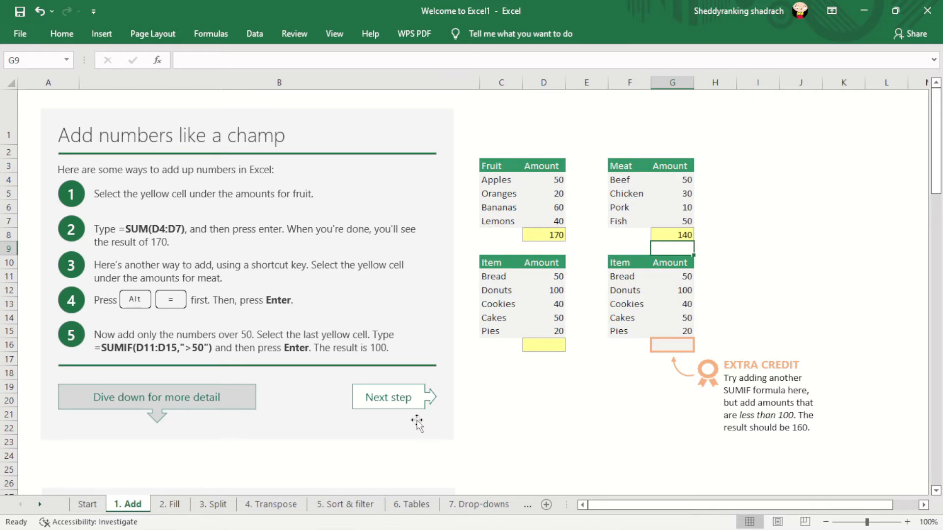
left_click(549, 349)
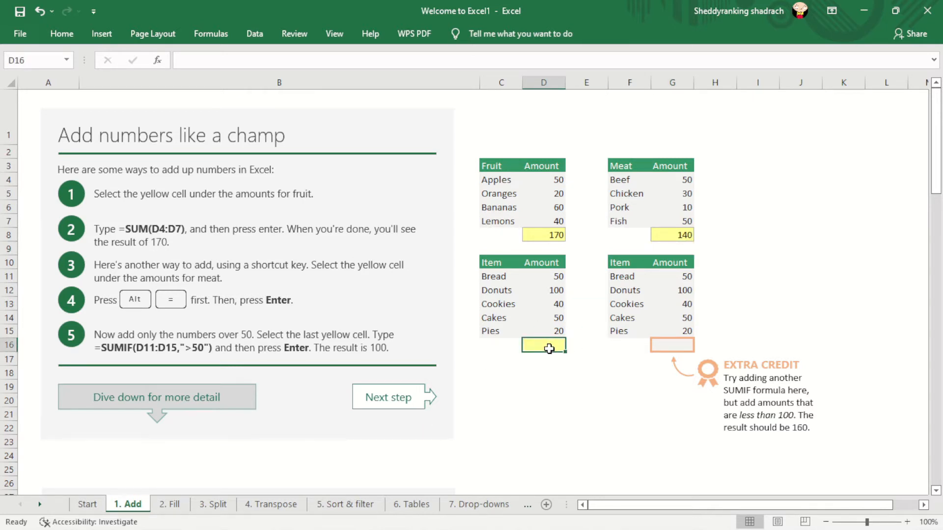
left_click(670, 347)
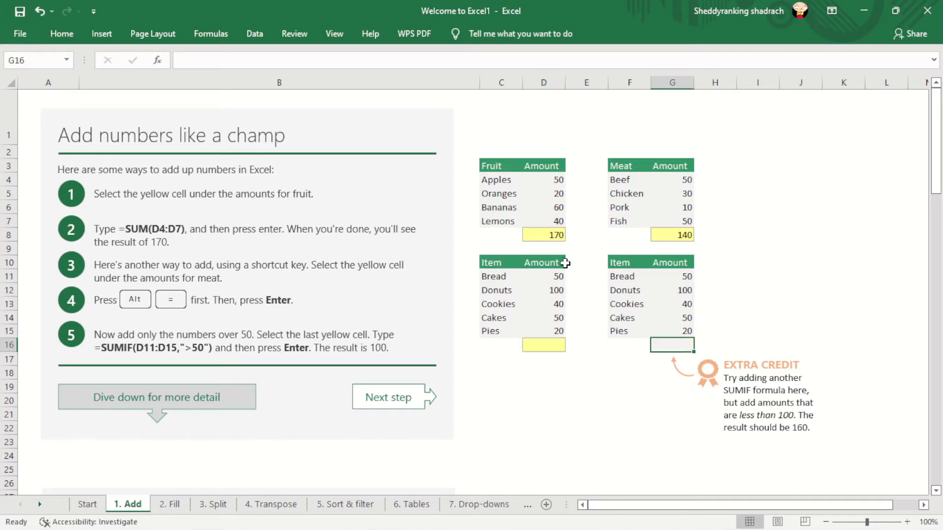
left_click(540, 350)
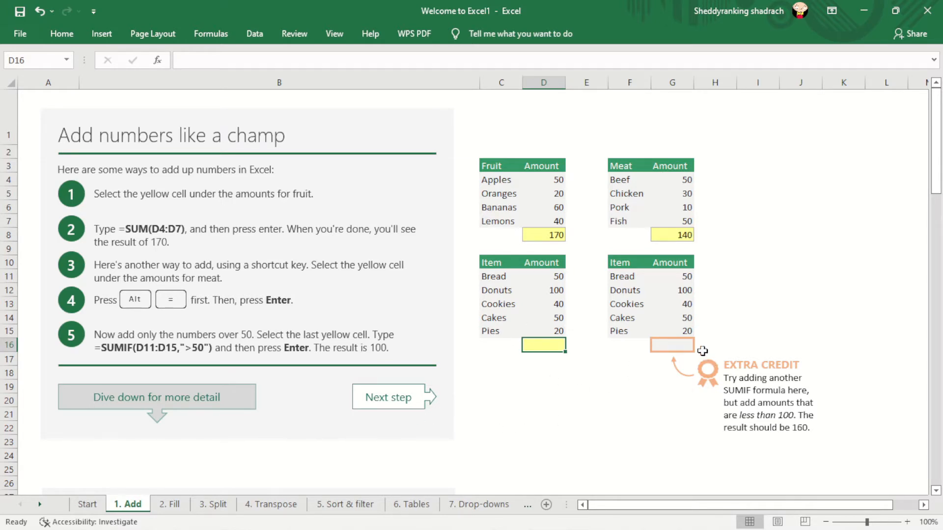
left_click(678, 344)
left_click(543, 344)
left_click(671, 348)
left_click(547, 347)
left_click(181, 60)
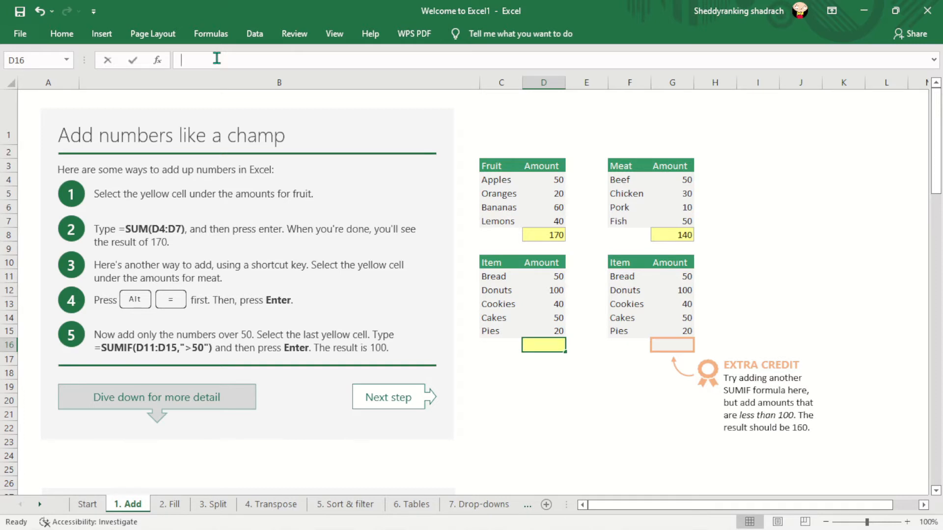
left_click(548, 290)
left_click(541, 346)
left_click_drag(541, 348, 232, 8)
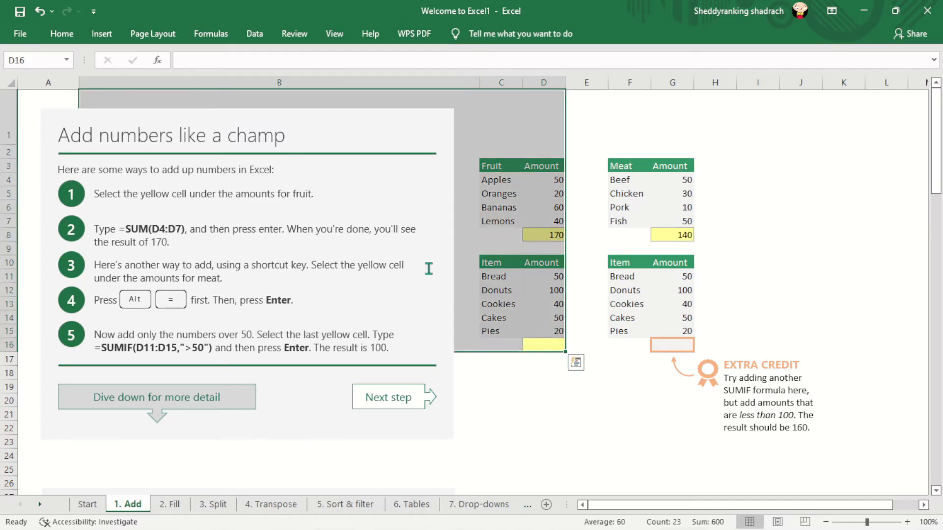
left_click(524, 373)
- Begin a SUMIF formula in the yellow cell D16 under the item amounts
left_click(539, 343)
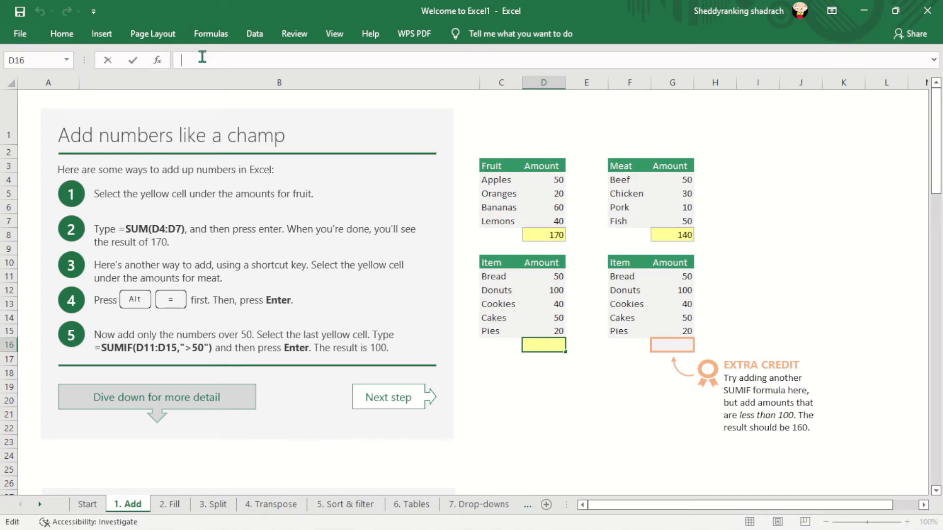
key("Caps_Lock")
type("=")
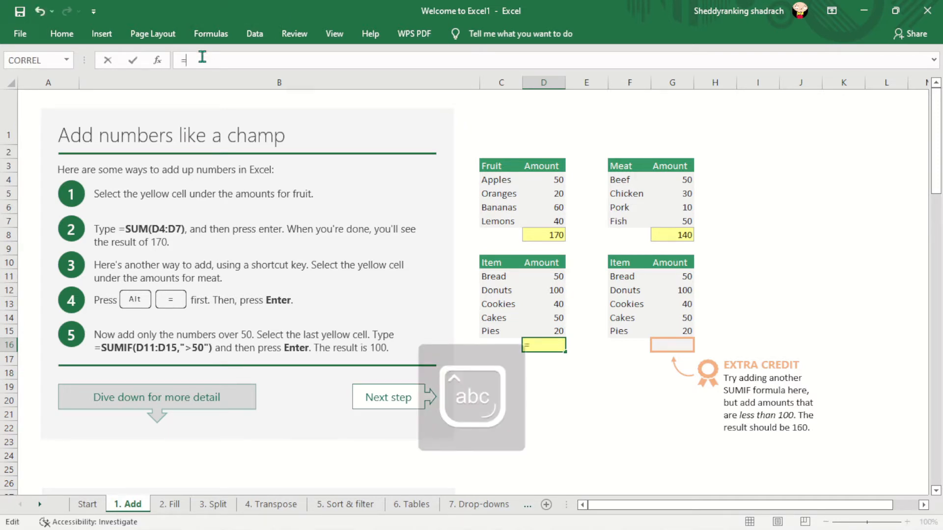
key("Caps_Lock")
type("SUMIF")
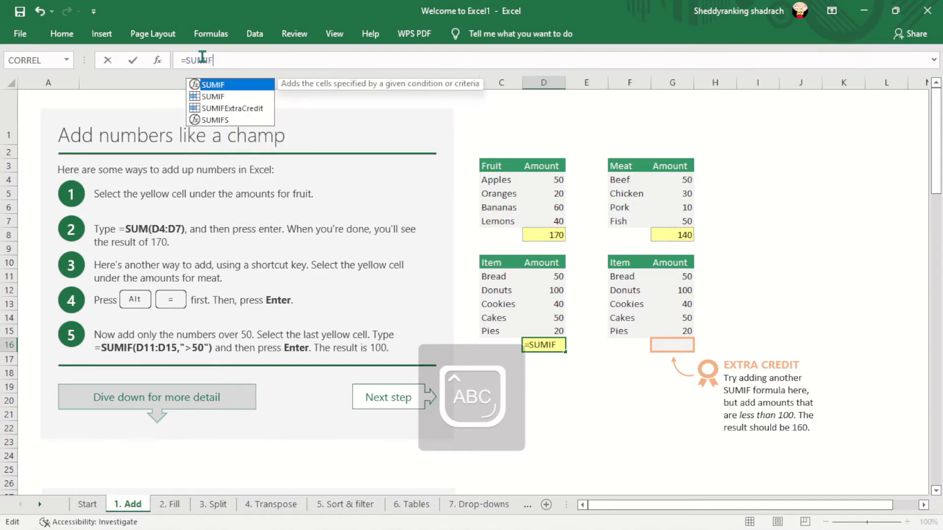
type("(")
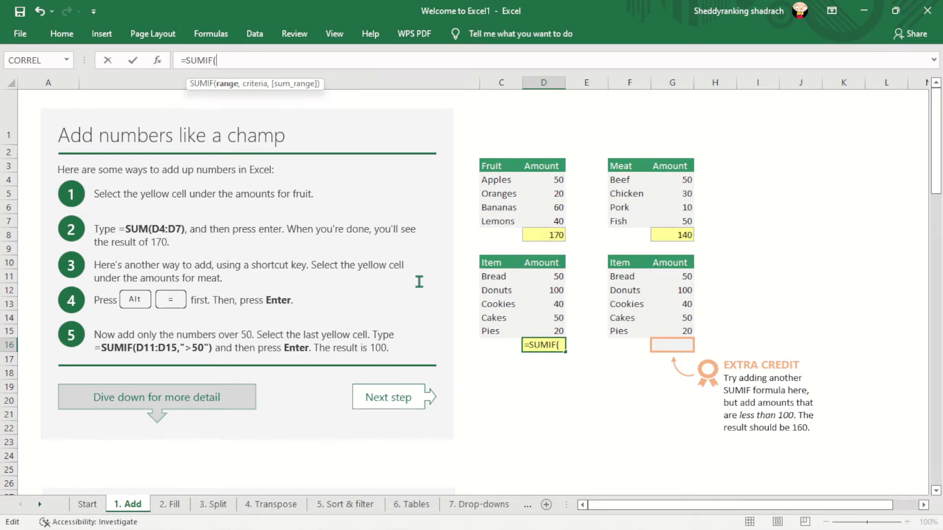
left_click(6, 277)
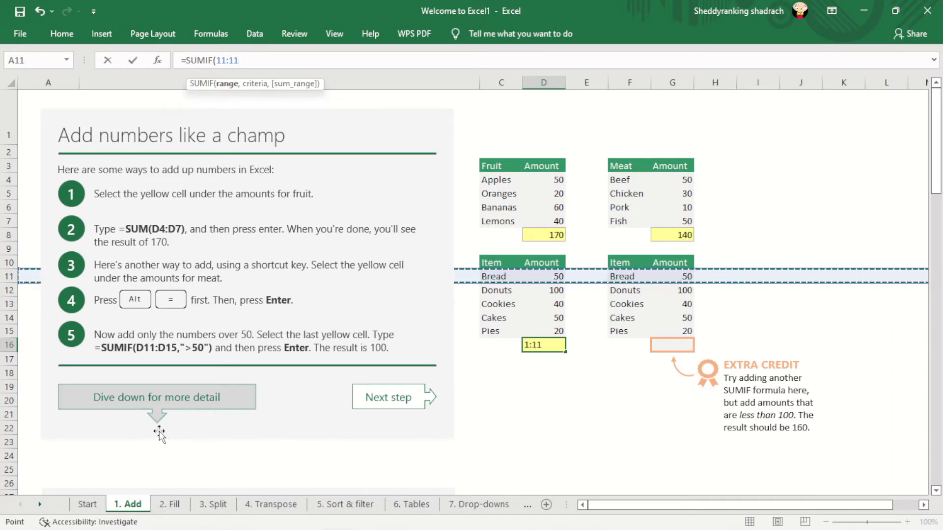
left_click(8, 331)
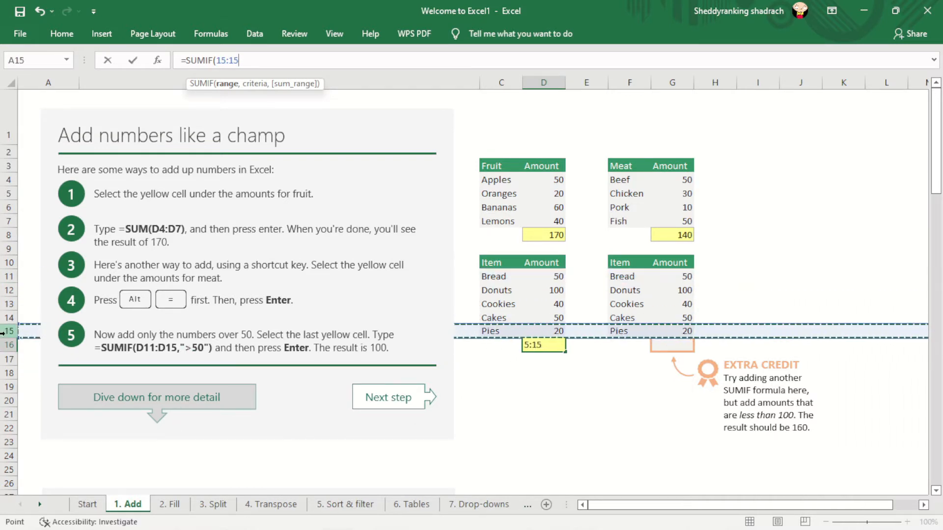
left_click(549, 342)
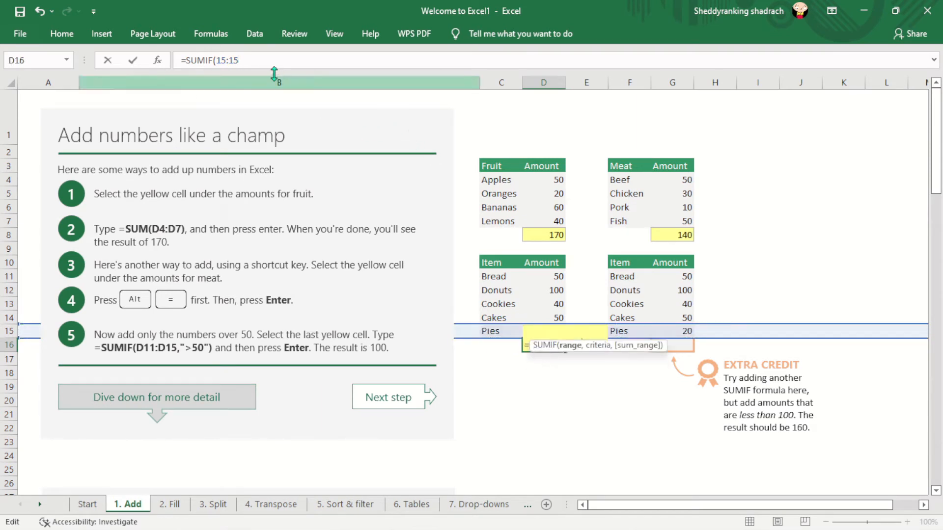
left_click(241, 61)
key("BackSpace")
key("BackSpace")
key("BackSpace")
key("BackSpace")
key("BackSpace")
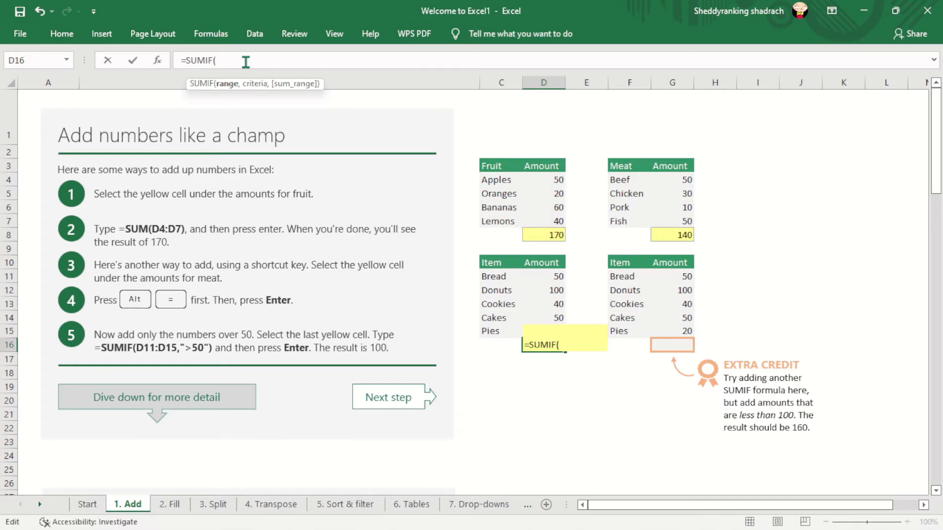
- Complete the SUMIF formula in D16 with the range D11:D15 and the criterion ">50", and enter it
type("D")
type("11")
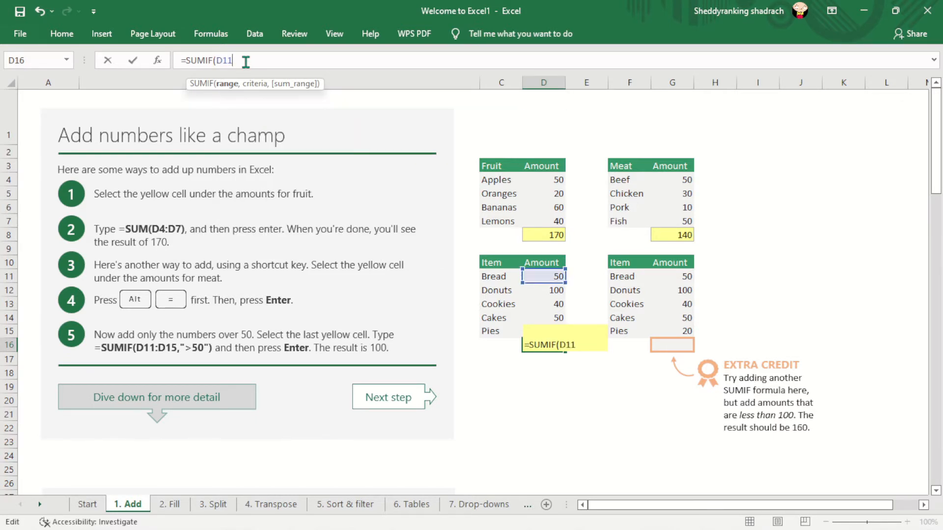
type(":D")
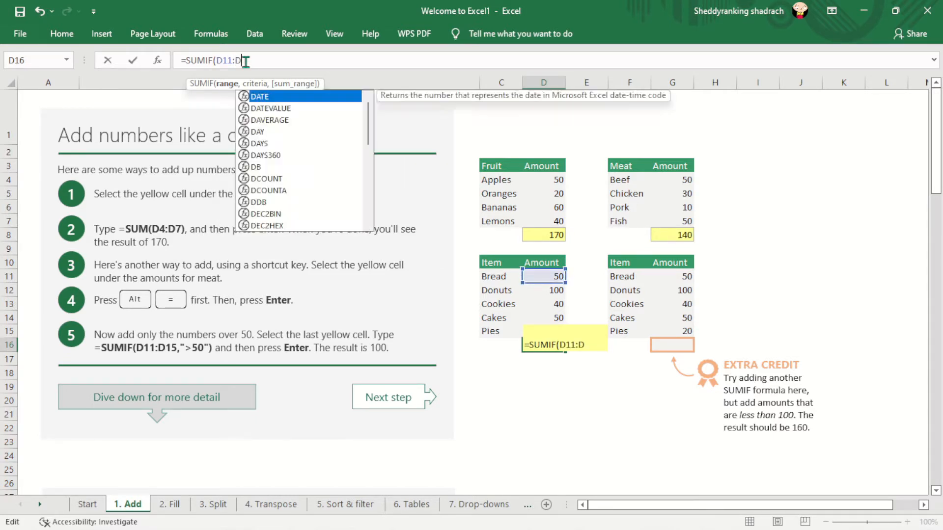
type("15,")
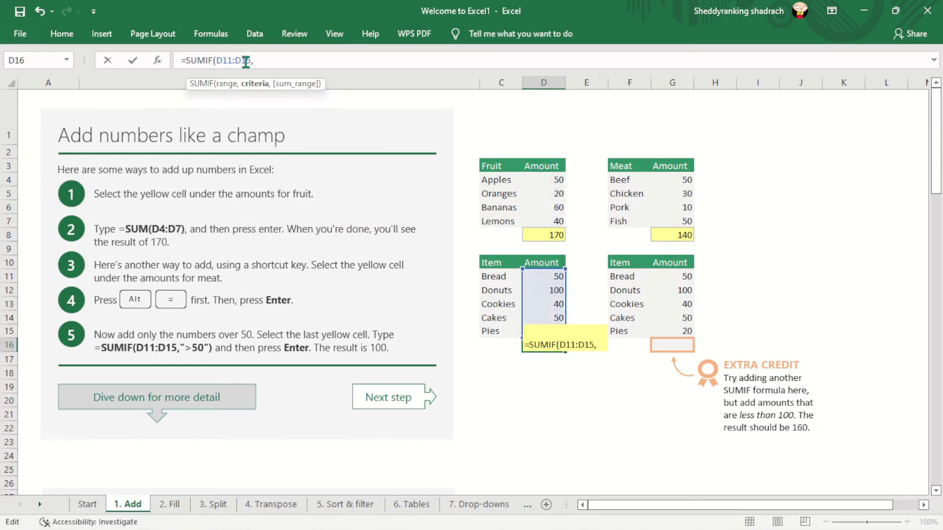
type("\"\"")
key("Left")
type(">")
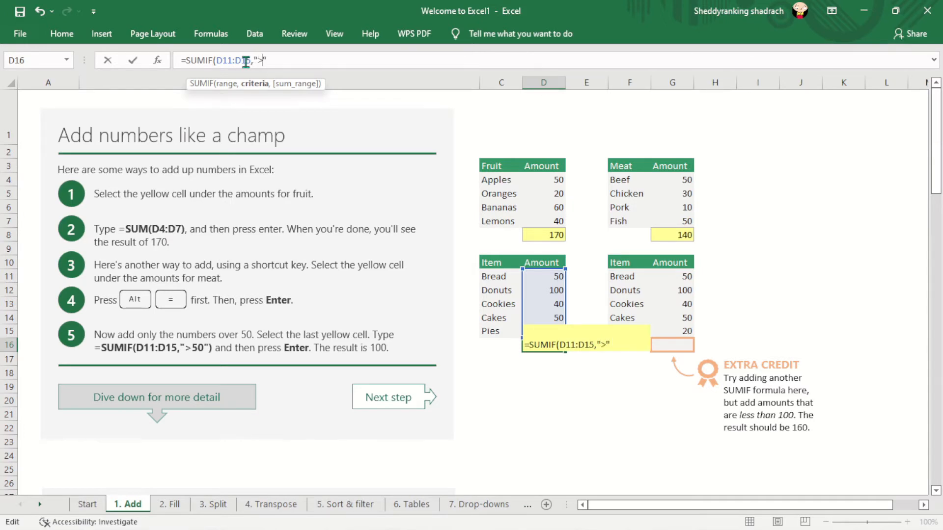
type("50")
key("Right")
type(")")
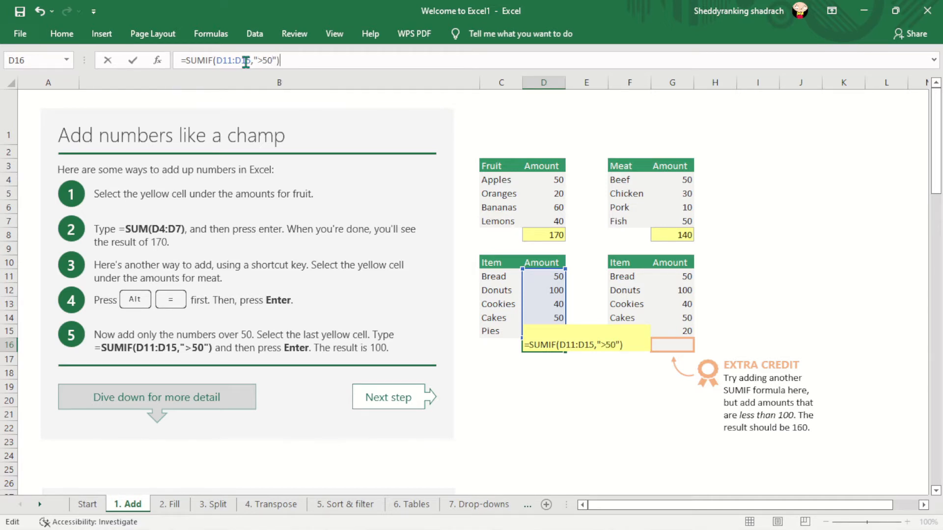
key("Return")
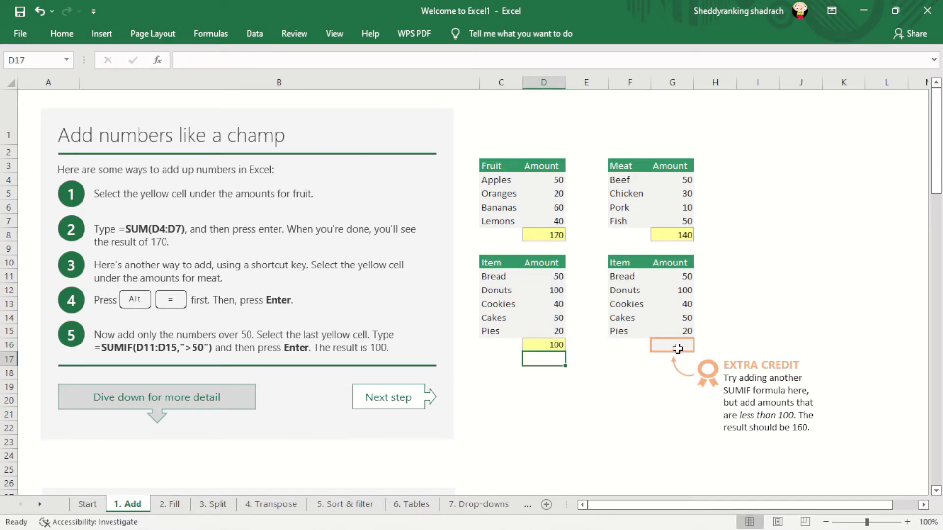
- Begin another SUMIF formula in the Extra Credit cell G16 under the second item table
left_click_drag(793, 429, 810, 430)
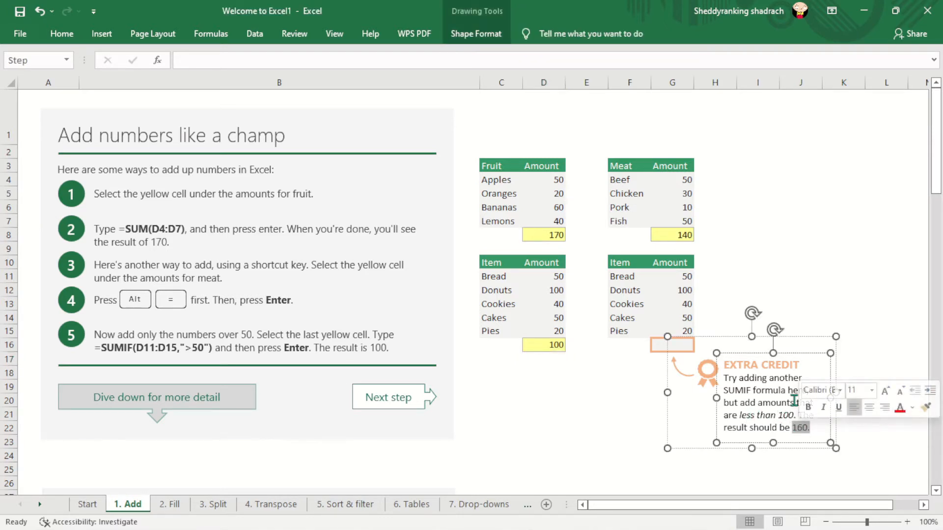
left_click(843, 290)
left_click(669, 348)
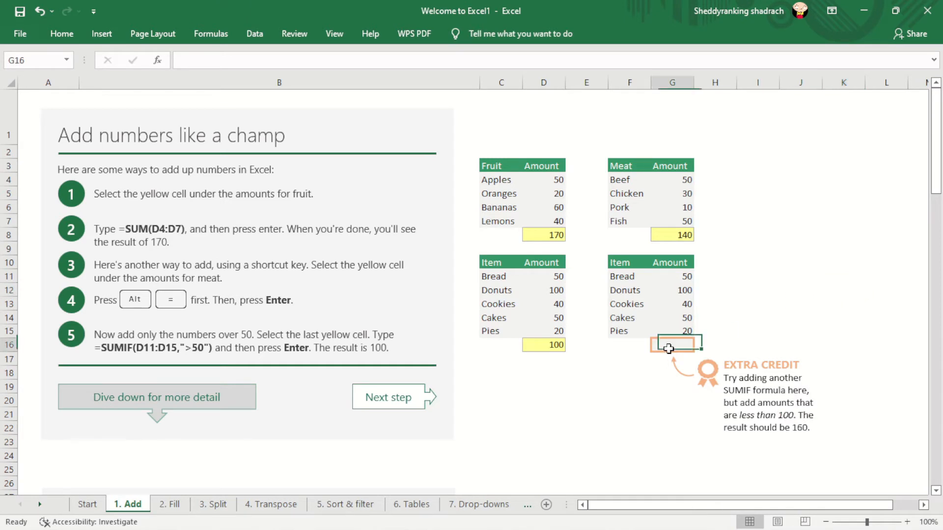
left_click(264, 60)
type("=")
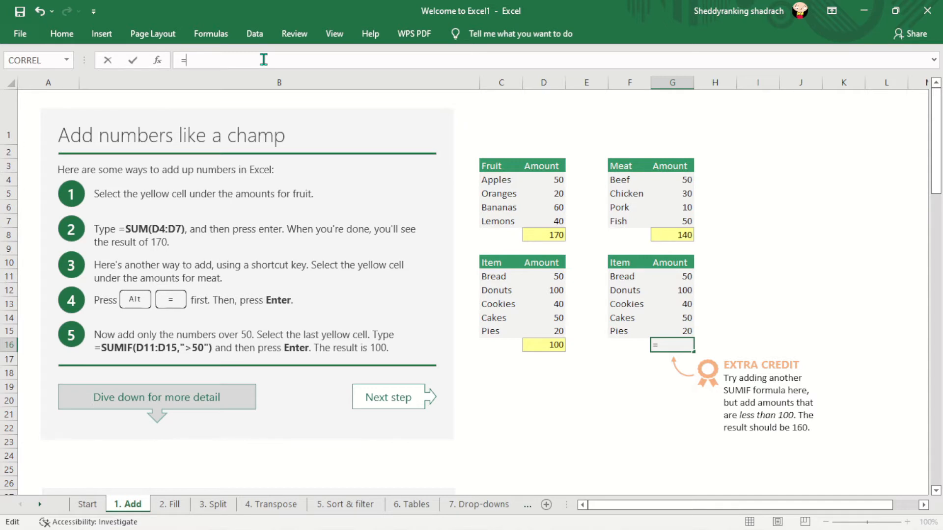
type("SUMID")
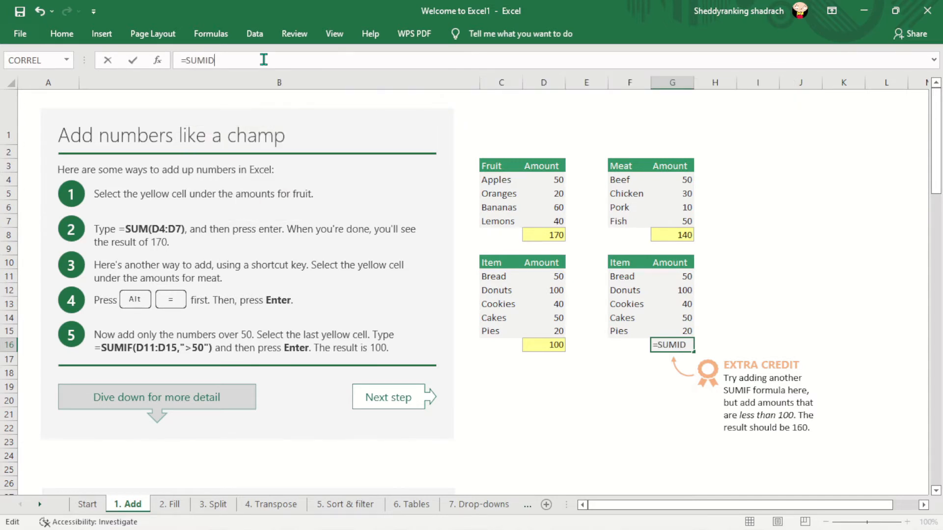
key("BackSpace")
key("BackSpace")
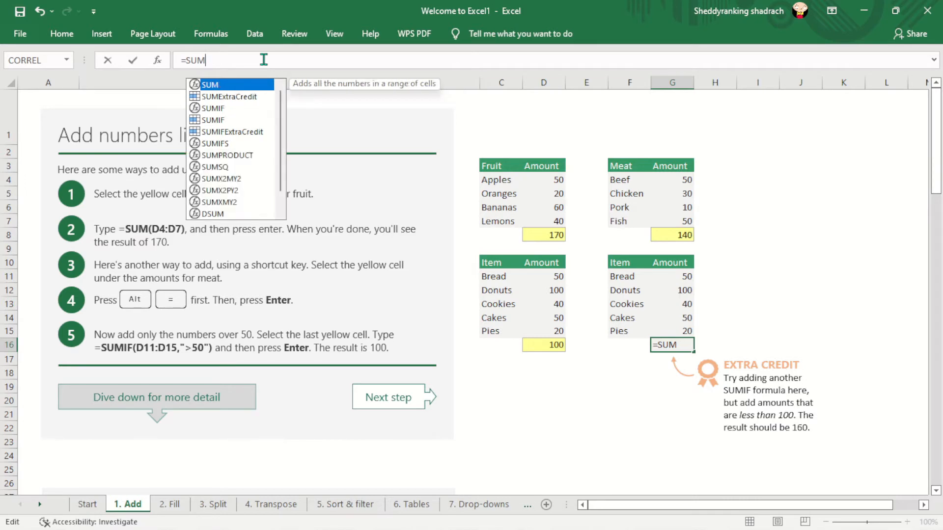
type("F")
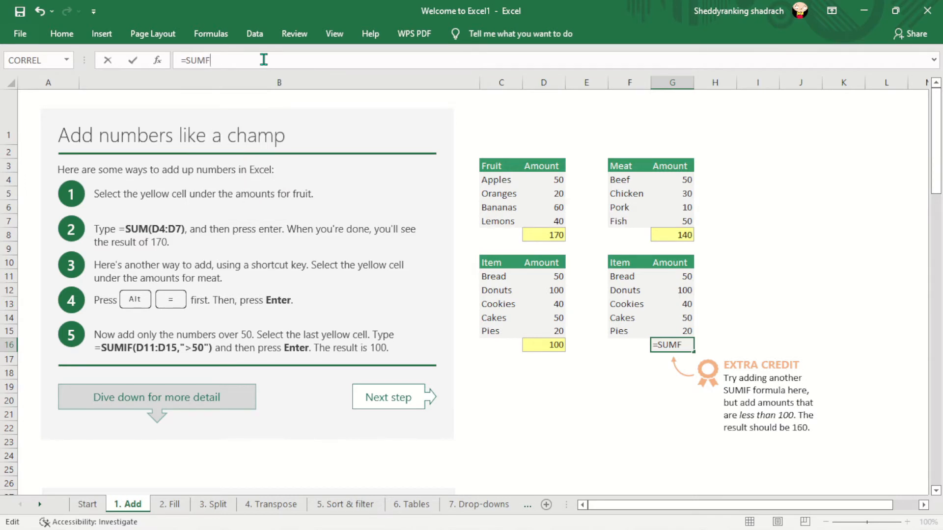
key("BackSpace")
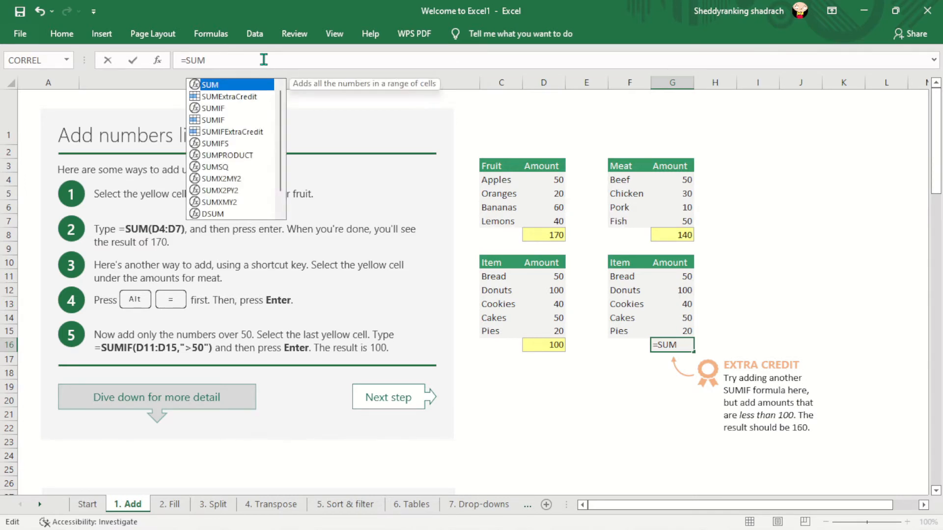
type("IF")
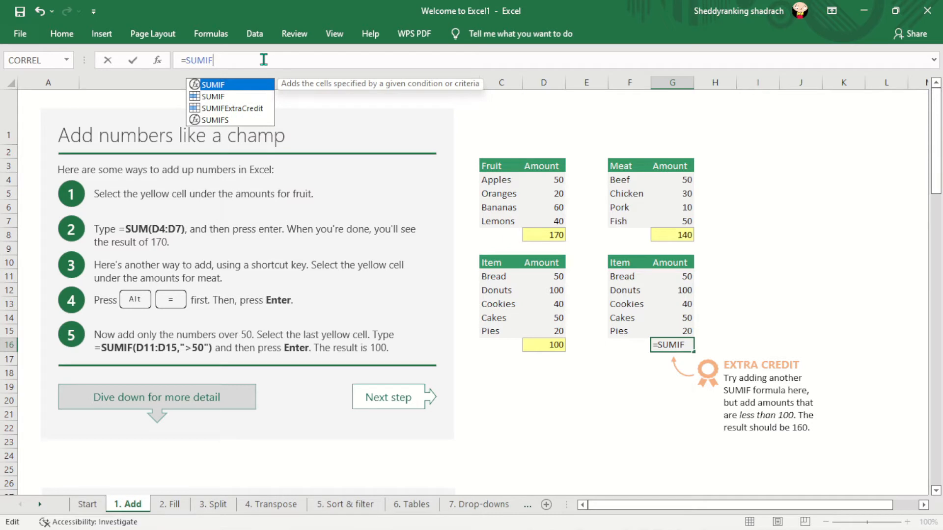
type("(")
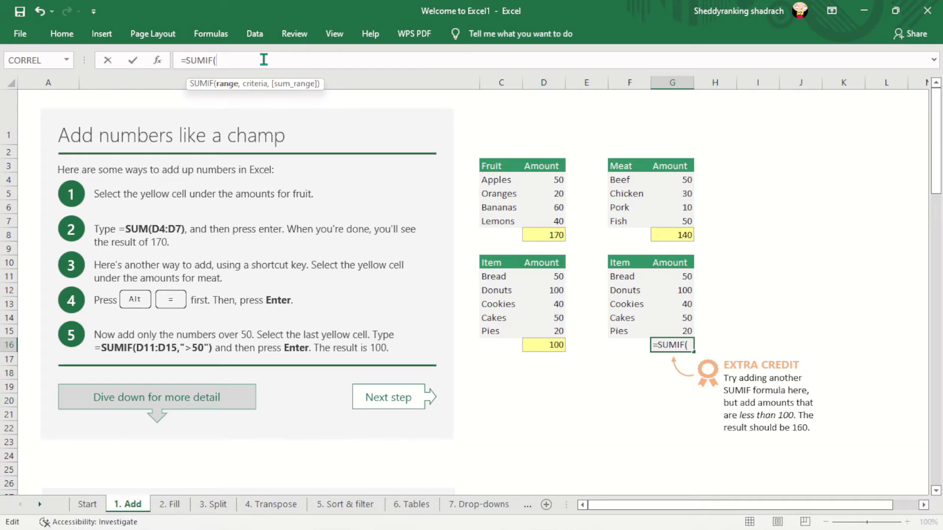
- Complete the SUMIF formula in G16 with the range G11:G15 and the criterion "<100", and enter it
type("G")
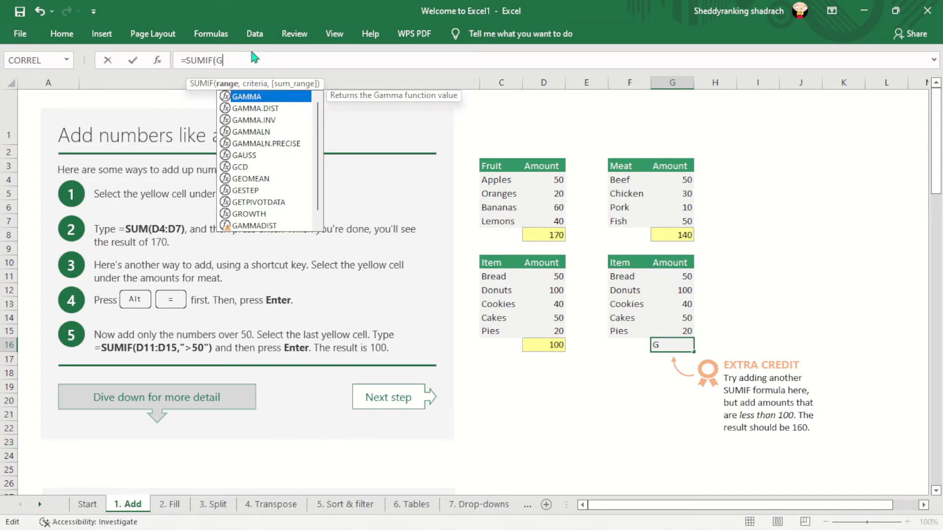
type("11")
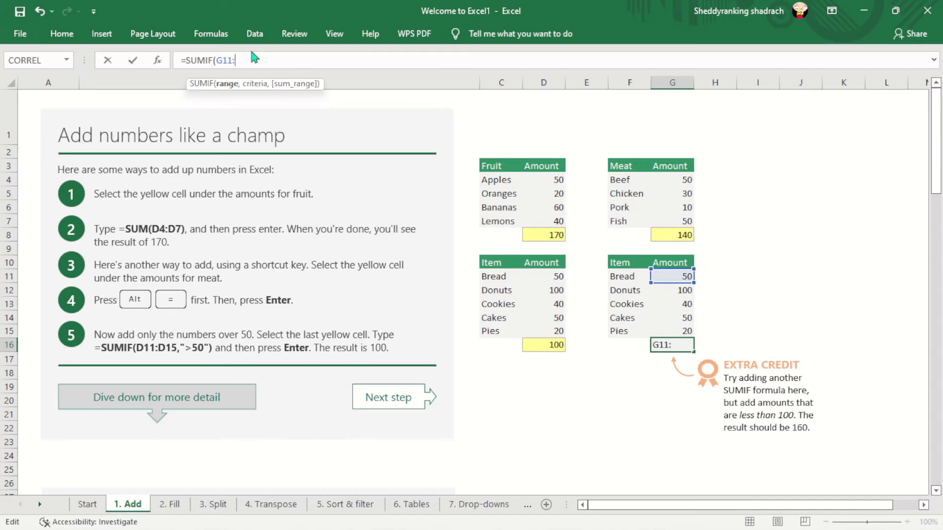
type(":G1")
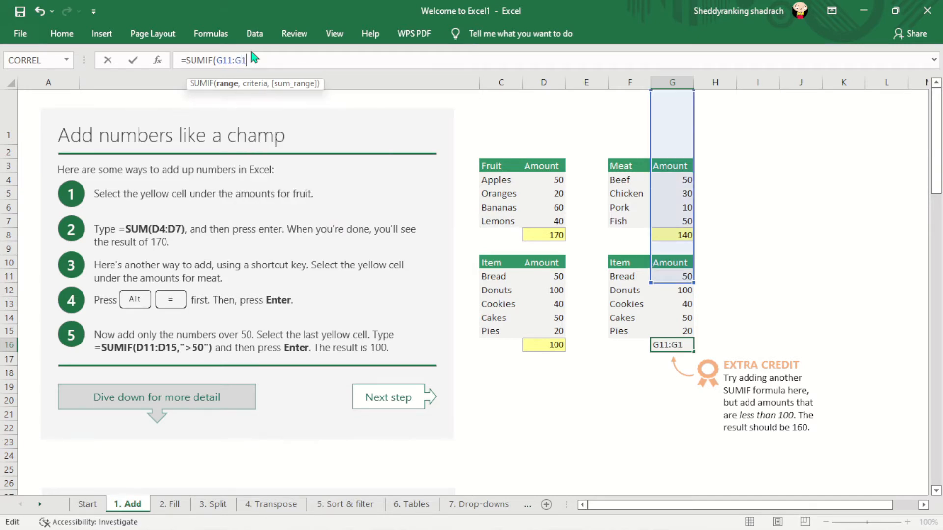
type("5,")
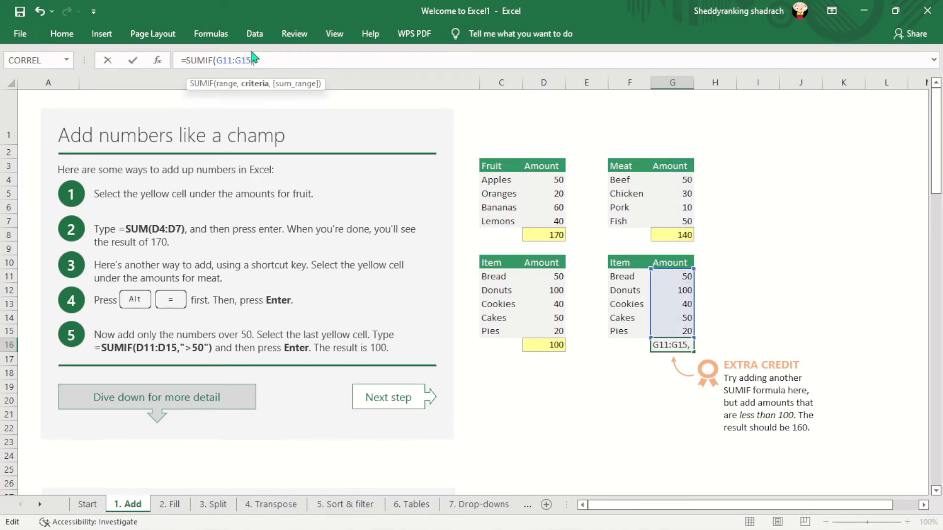
type("\"<100\")")
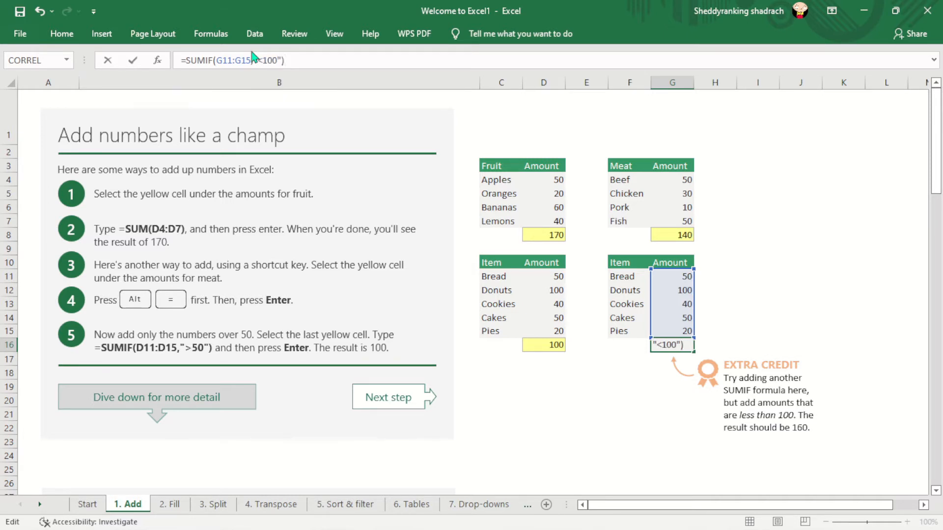
key("Return")
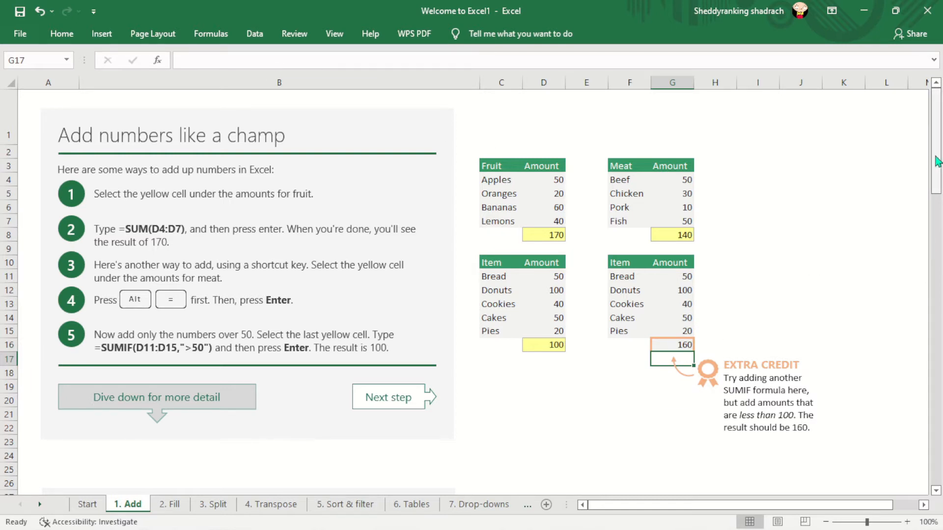
- On the 2. Fill sheet, check the formula in the yellow cell E4 and fill it down through E7
mouse_move(936, 138)
left_mouse_down()
mouse_move(937, 183)
mouse_move(936, 138)
left_mouse_up()
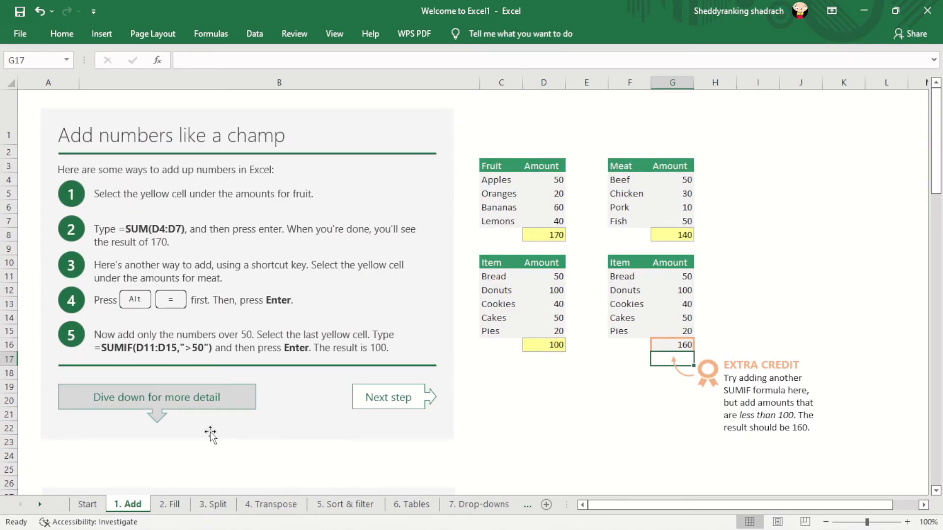
left_click(168, 506)
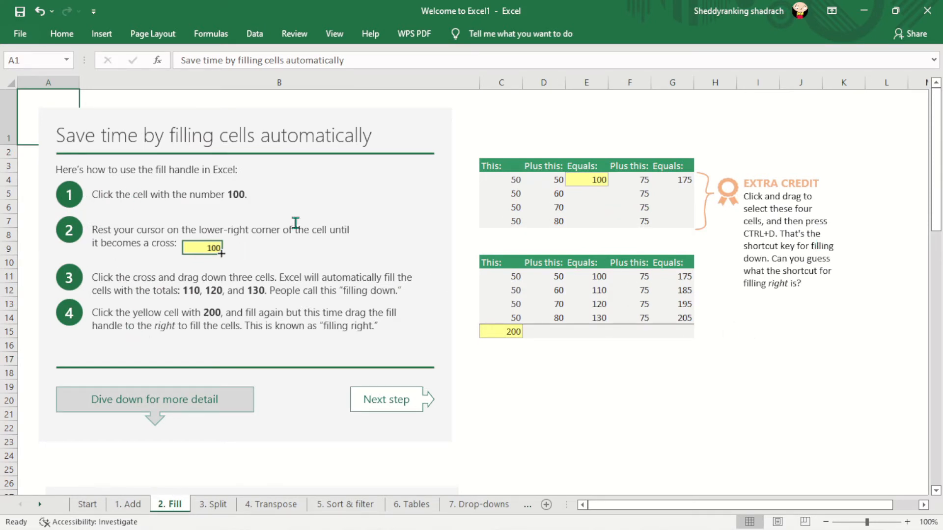
left_click(589, 180)
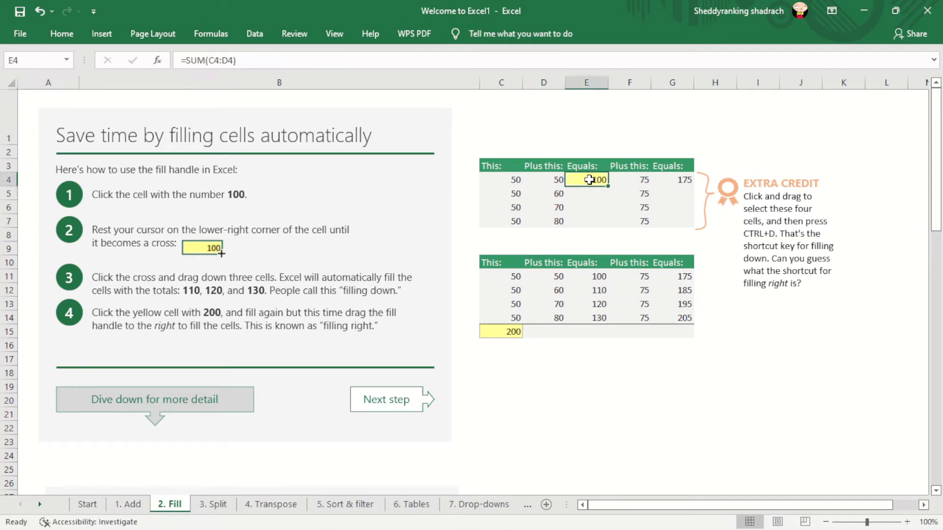
left_click(244, 59)
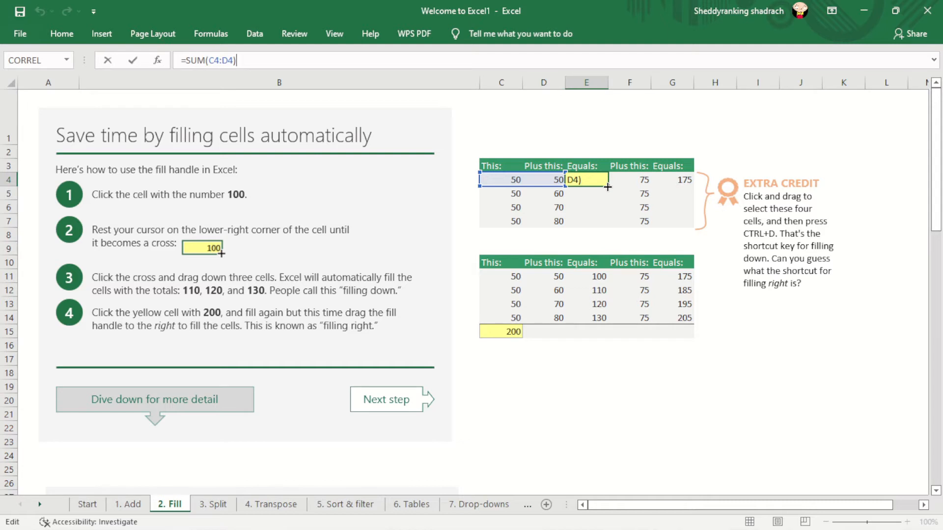
key("Return")
left_click(595, 180)
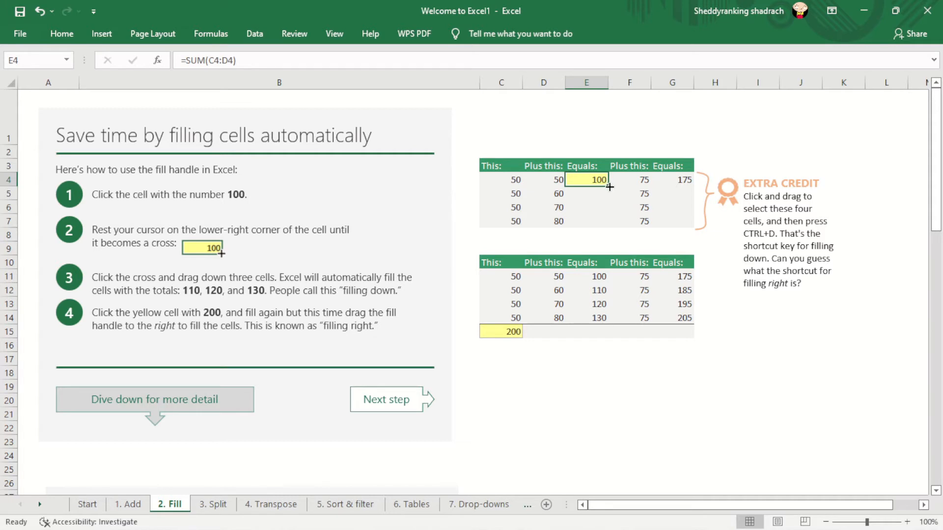
left_click_drag(608, 187, 609, 228)
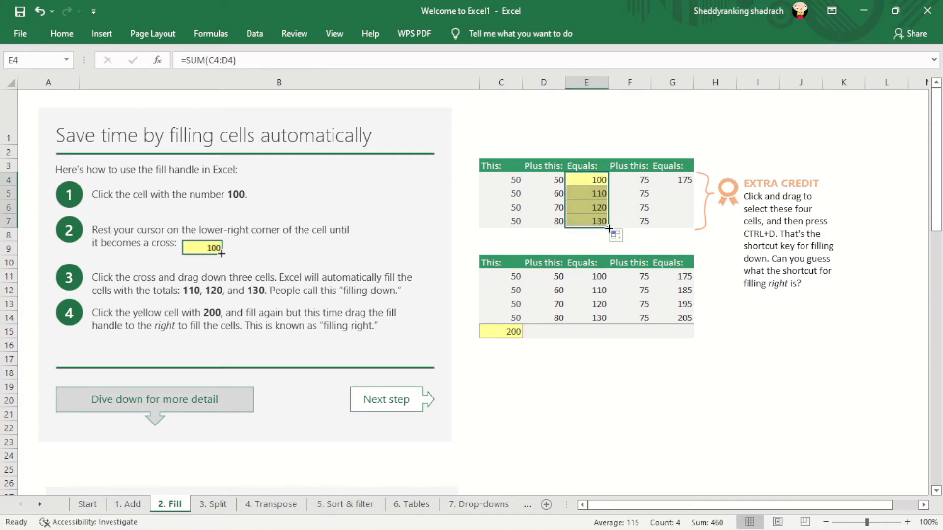
- Fill the formula in G4 down through G7 in the upper table's Equals column
left_click(682, 181)
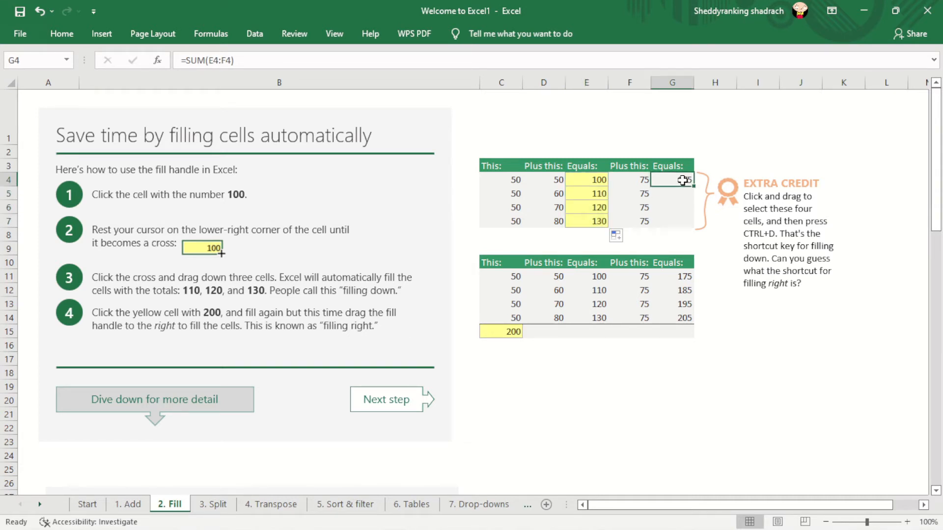
left_click_drag(681, 181, 678, 224)
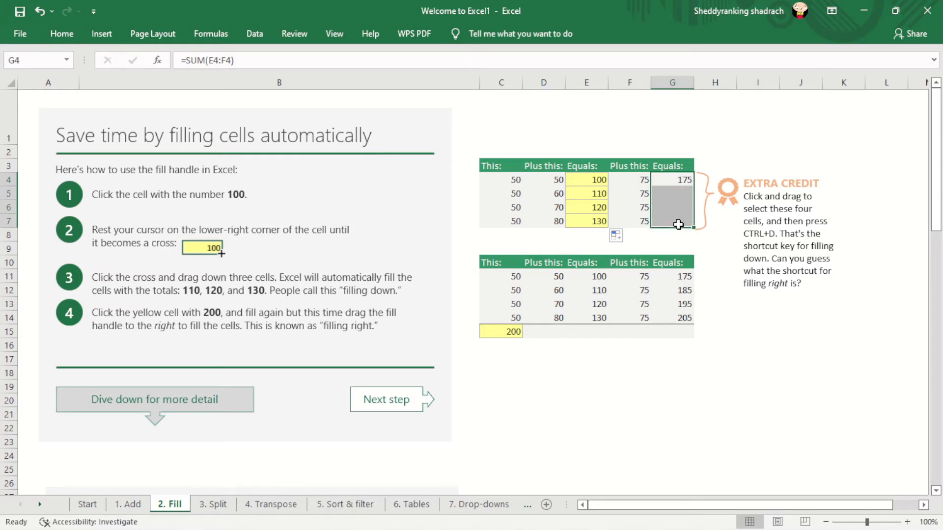
key("Caps_Lock")
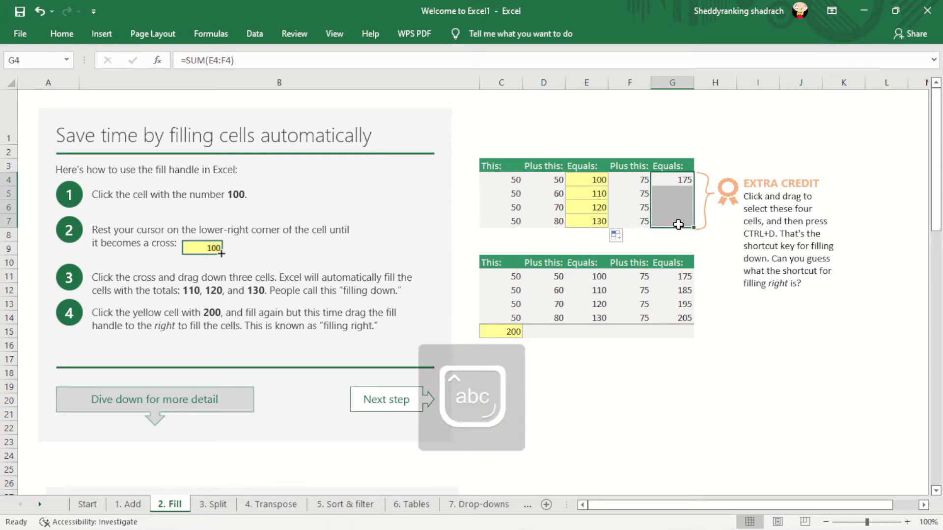
key("ctrl+d")
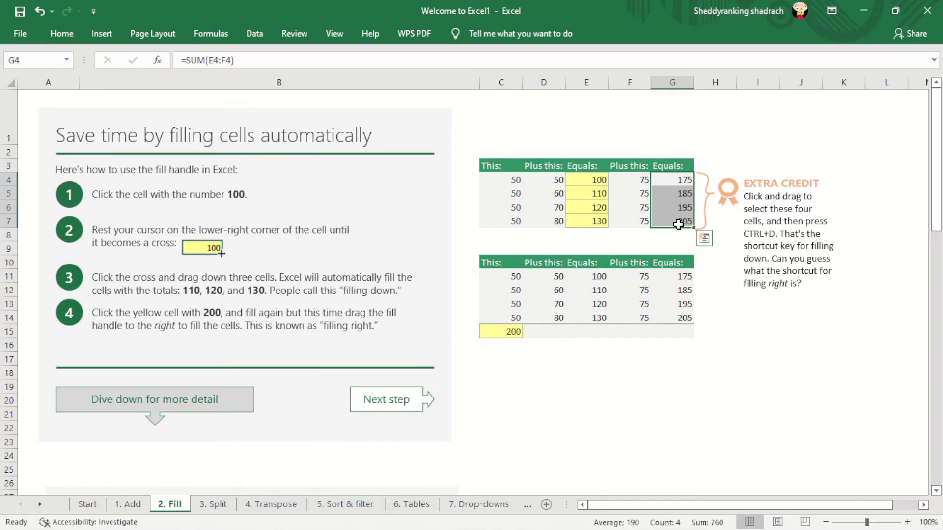
left_click(717, 235)
- Fill the sum formula in the yellow cell C15 across the total row through G15
left_click(503, 334)
left_click_drag(522, 338, 673, 327)
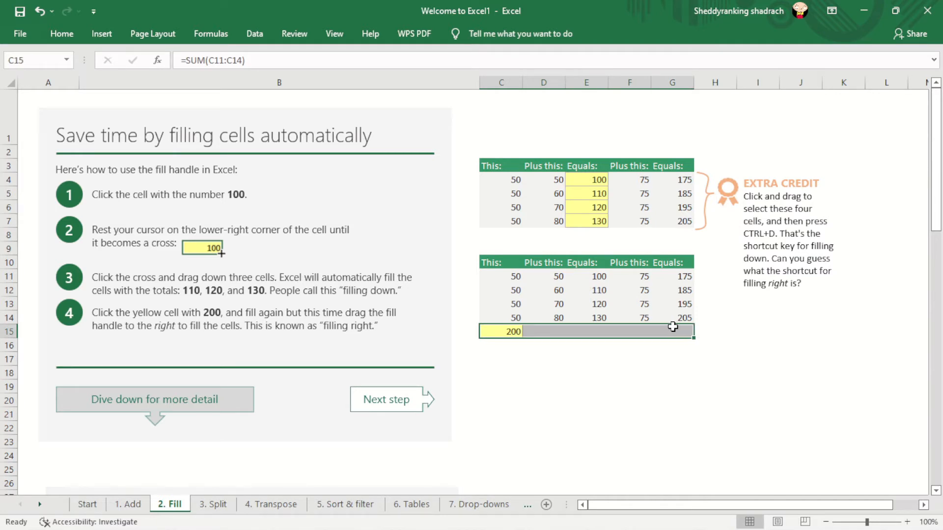
left_click(673, 327)
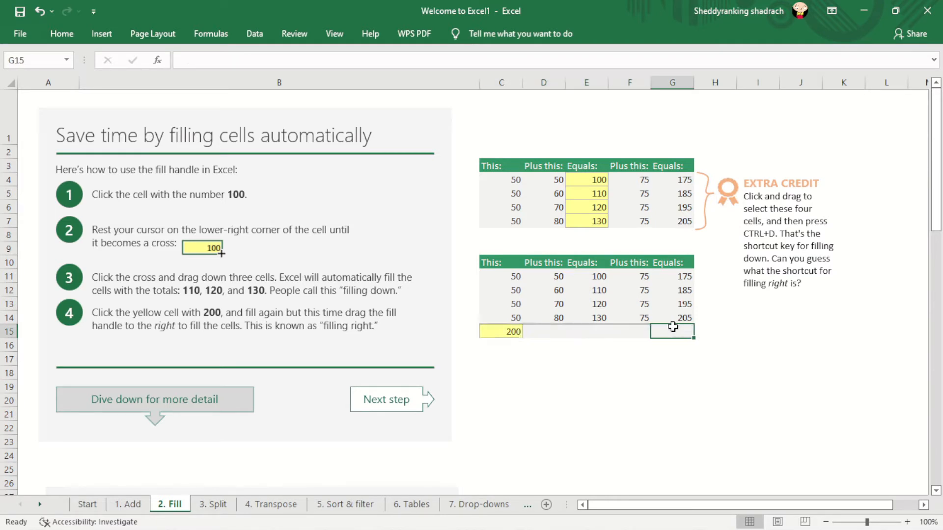
left_click(512, 331)
left_click_drag(522, 337, 673, 332)
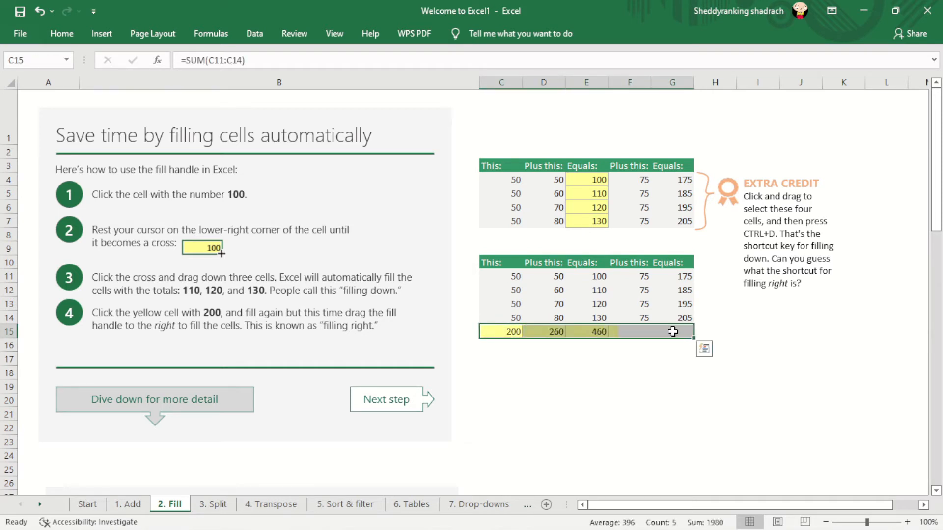
left_click(805, 347)
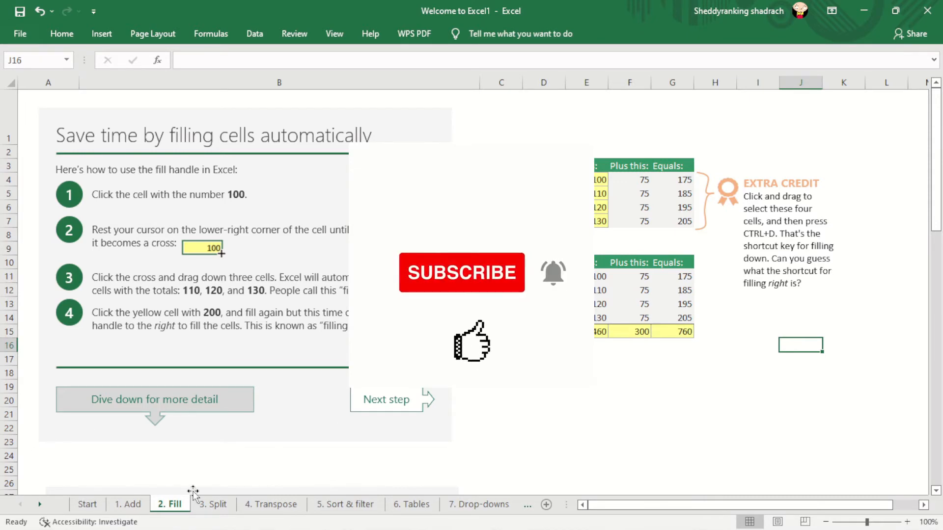
- Open the 3. Split sheet and examine its email and name table and the Flash Fill shortcut note
left_click(212, 504)
mouse_move(940, 178)
left_mouse_down()
mouse_move(940, 187)
mouse_move(940, 177)
left_mouse_up()
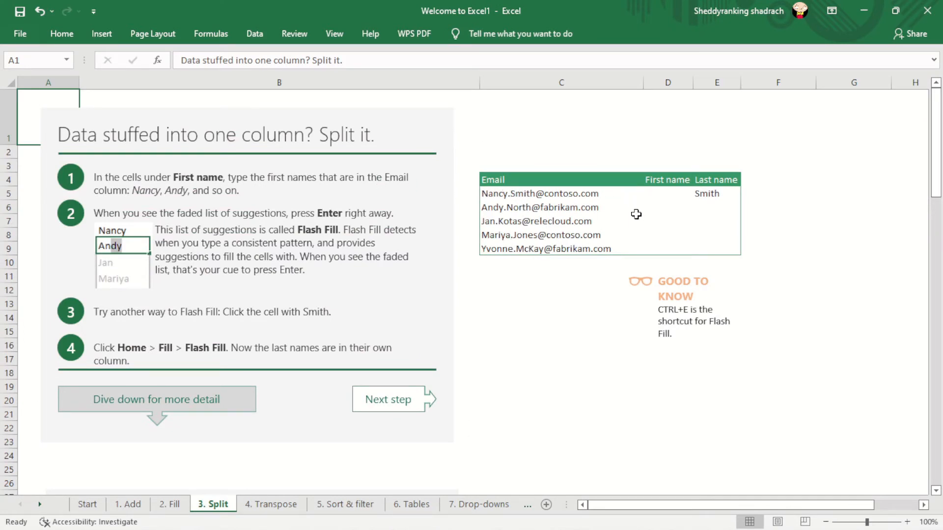
left_click(664, 197)
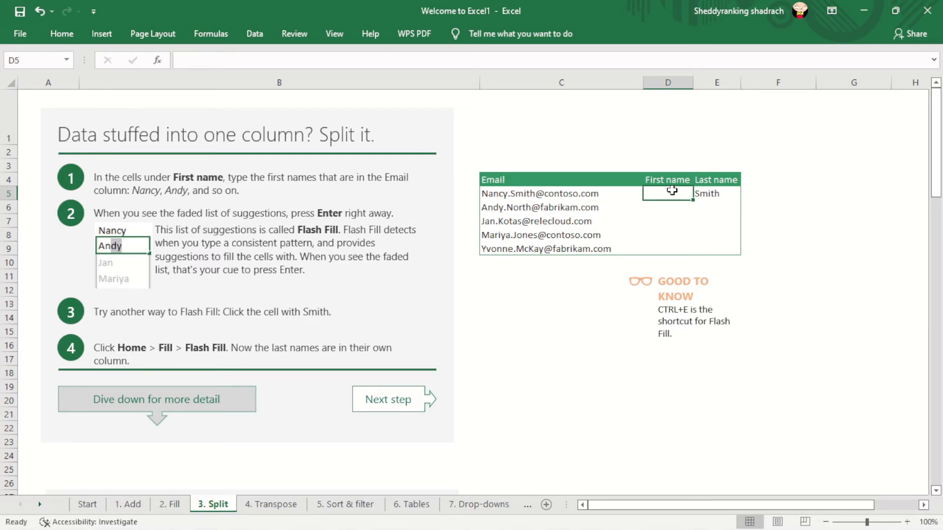
left_click(713, 198)
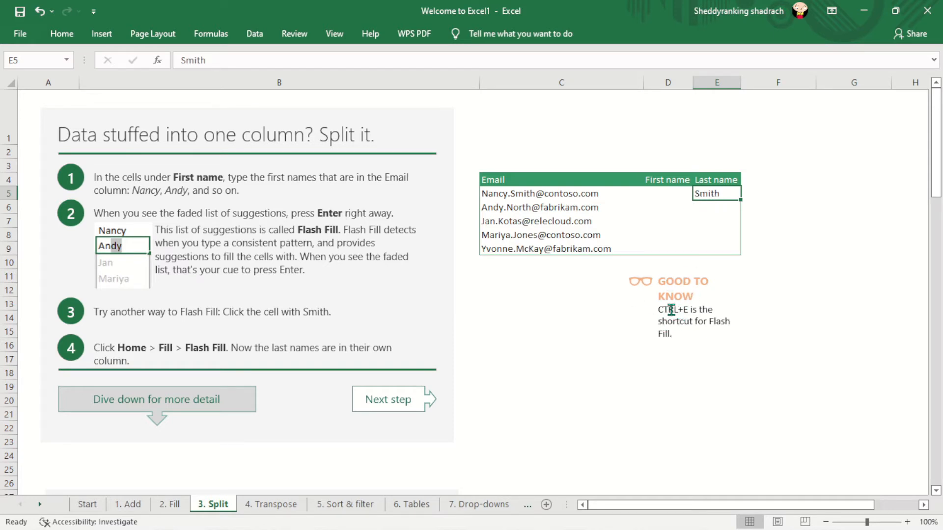
left_click(688, 236)
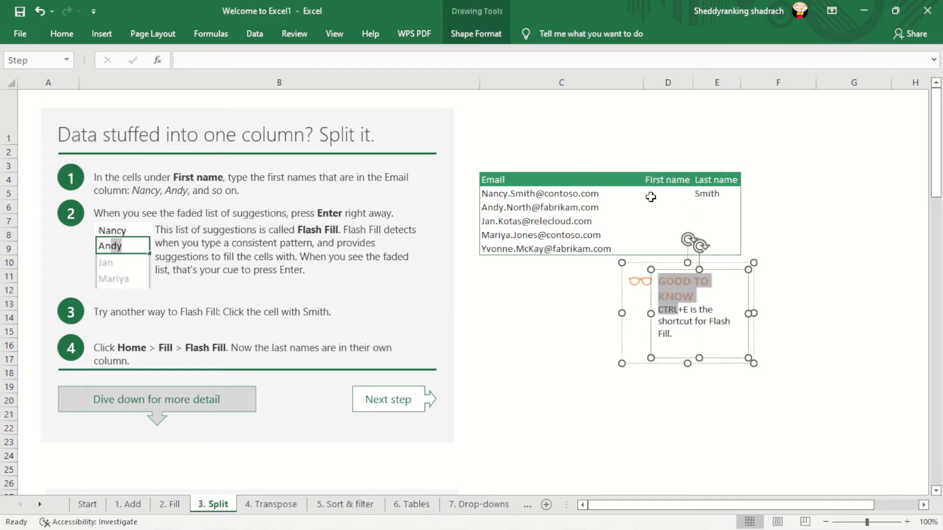
- Enter the first name from the first email address in D5, under First name
left_click(651, 197)
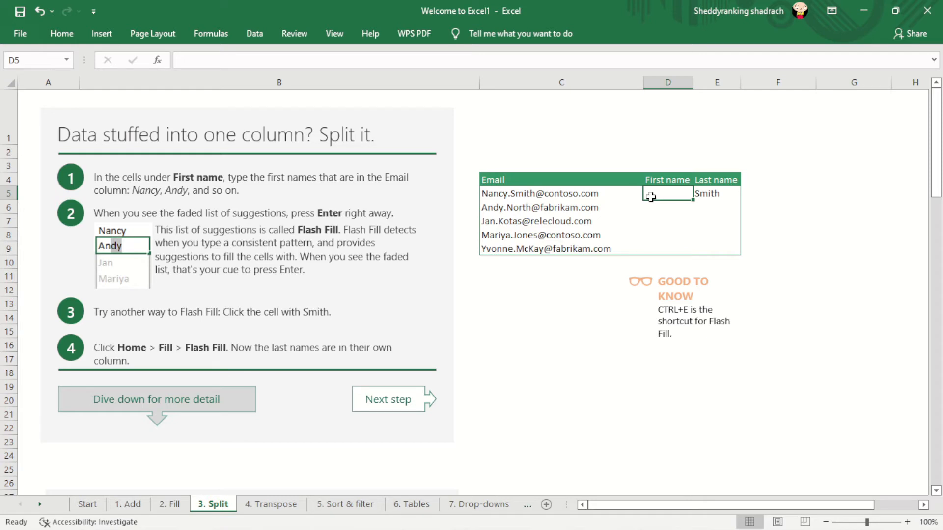
key("Caps_Lock")
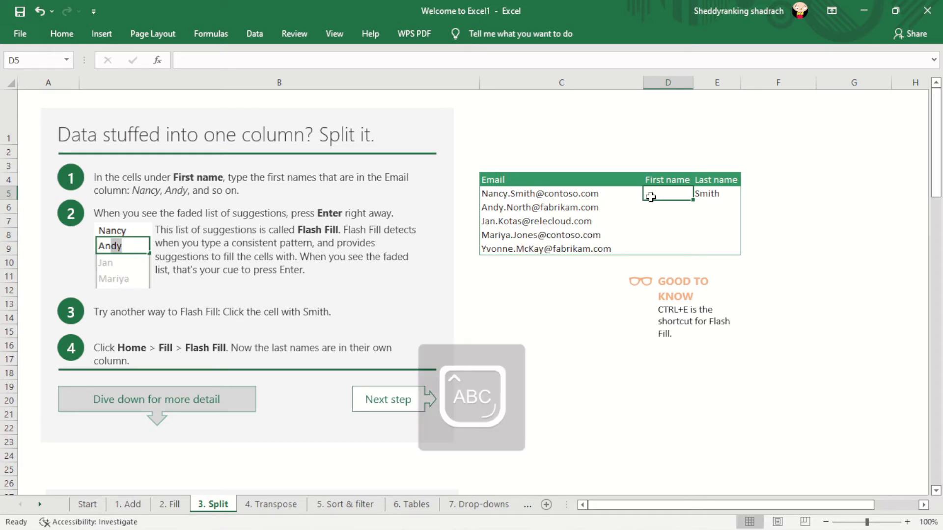
type("N")
key("Caps_Lock")
type("a")
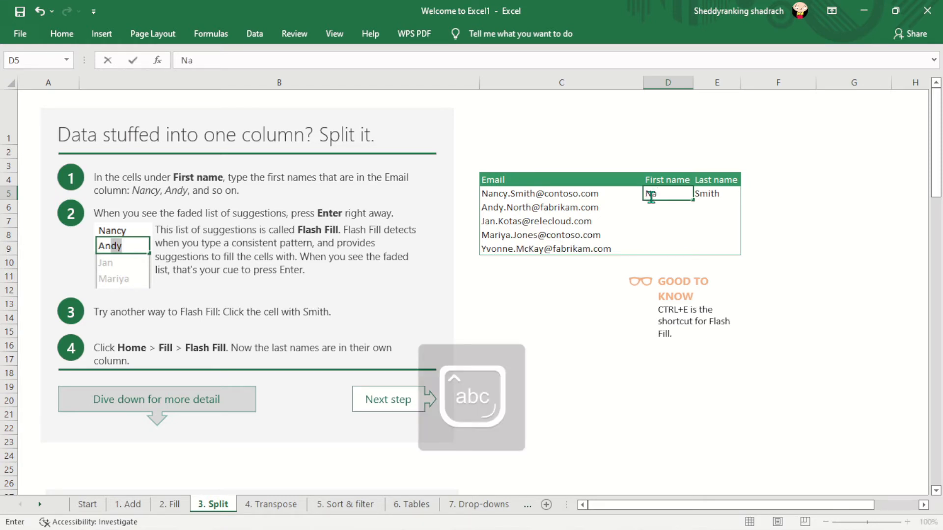
type("ncy")
key("Return")
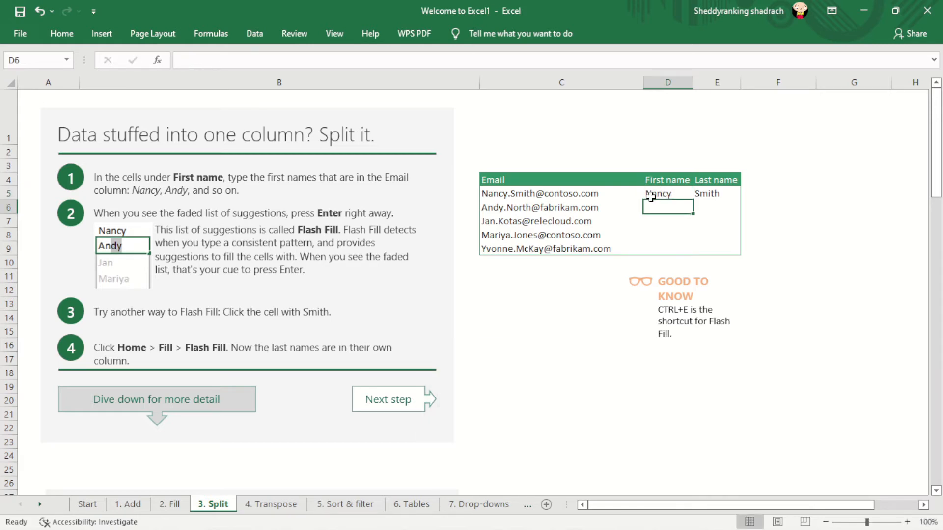
- Begin the second first name in D6 and accept the Flash Fill suggestions down through D9
key("Caps_Lock")
type("Andy")
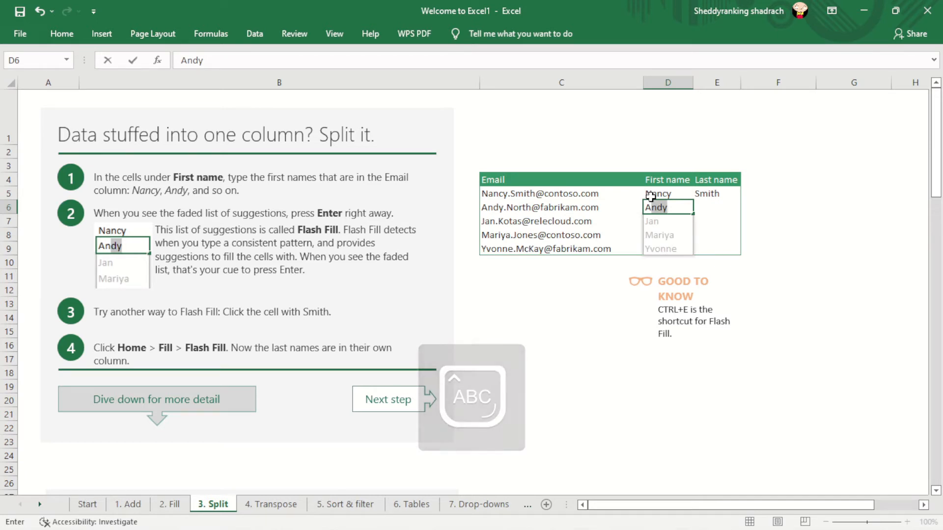
key("Return")
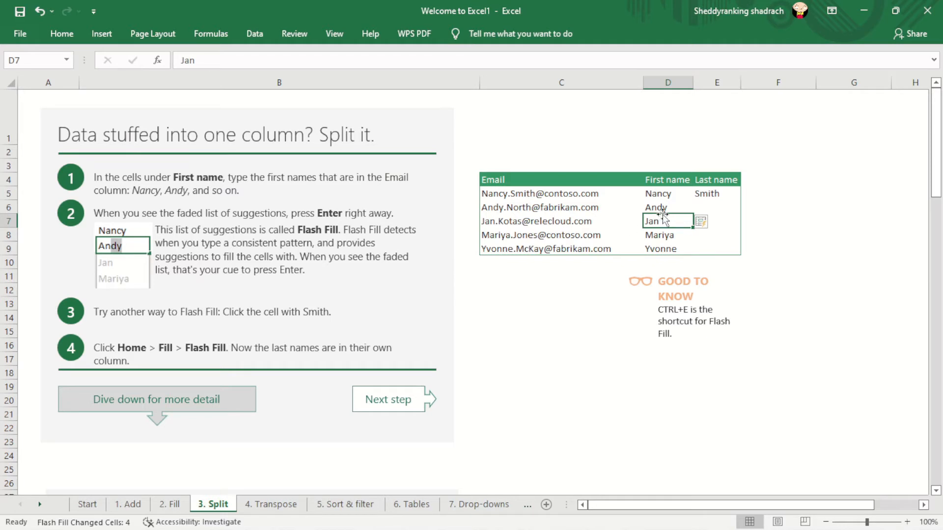
- Flash Fill the Last name column from E5 using the Fill command, and undo that fill
left_click(716, 206)
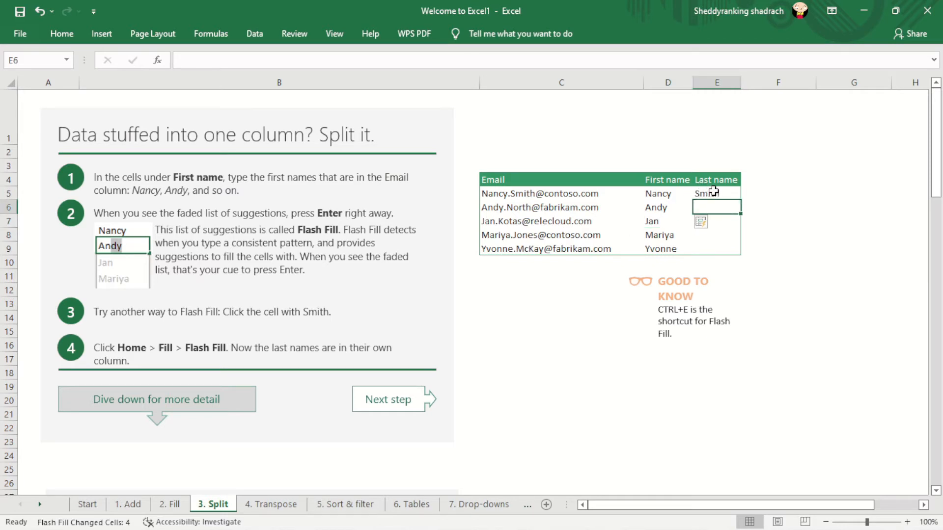
left_click(714, 193)
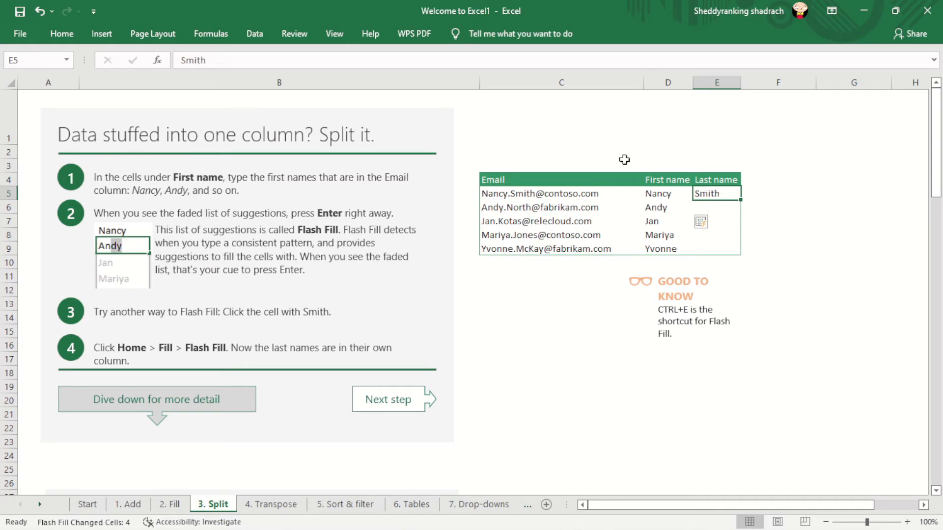
left_click(61, 33)
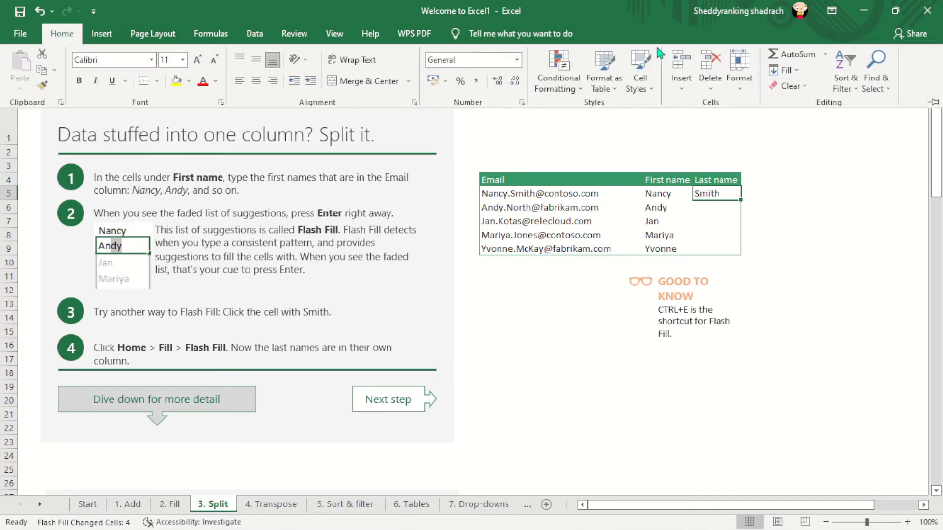
left_click(787, 71)
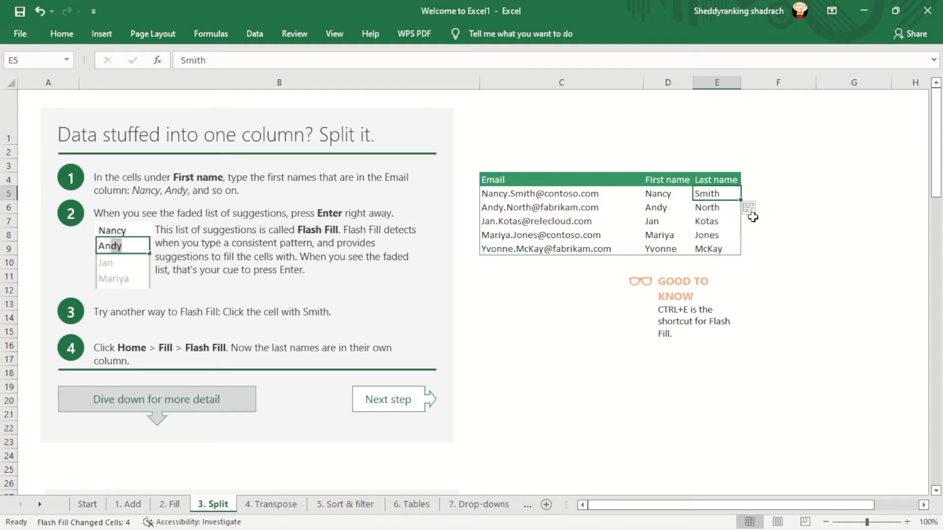
left_click(779, 223)
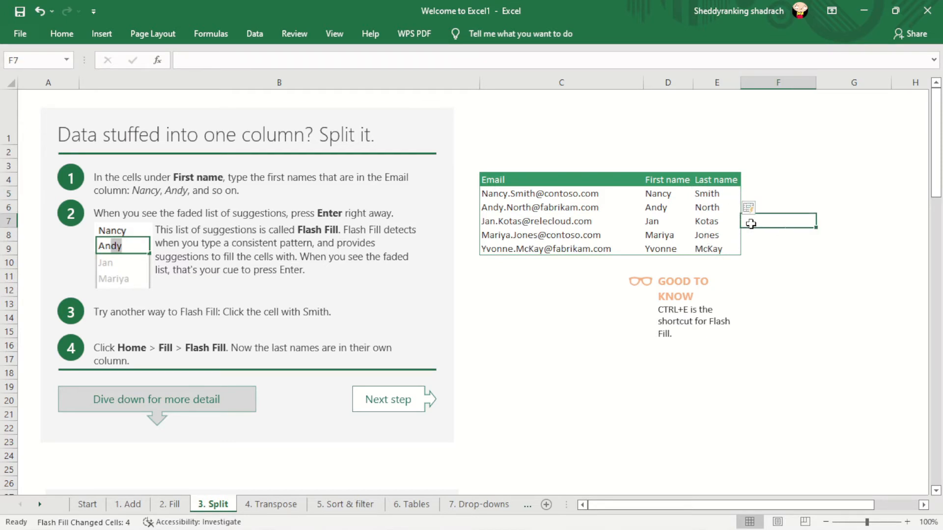
key("ctrl+z")
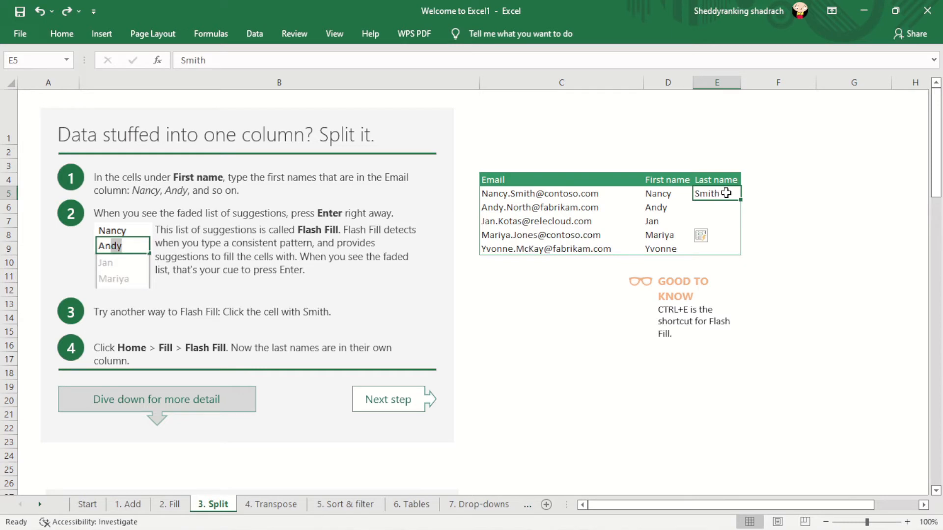
- Flash Fill the remaining last names in E6:E9 from the name in E5
key("Caps_Lock")
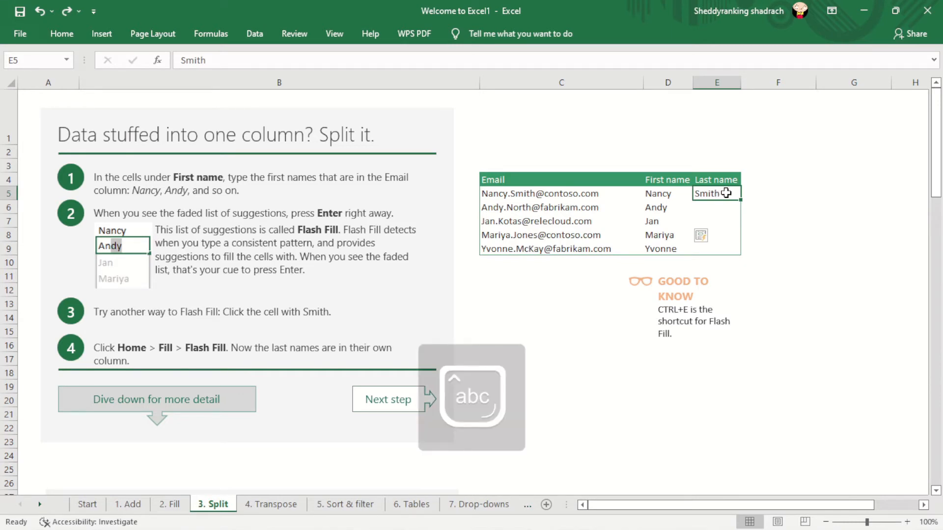
key("ctrl+e")
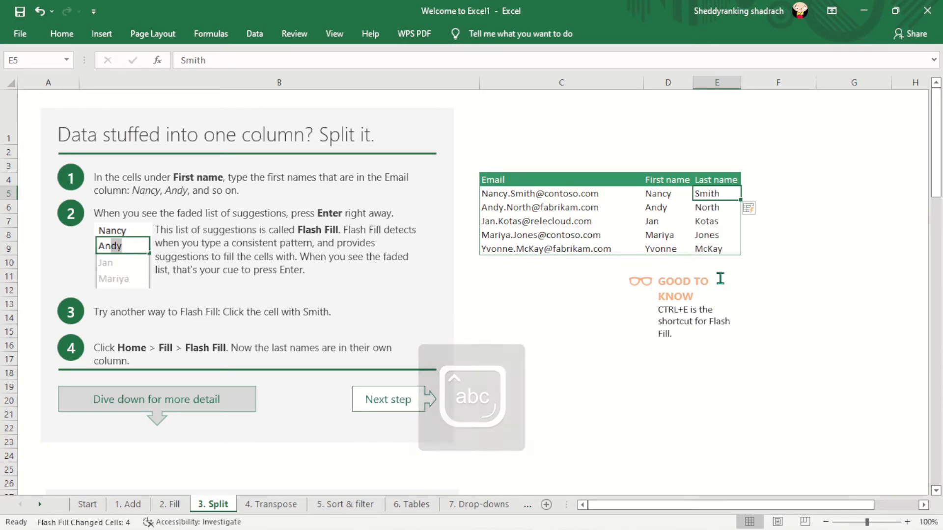
- Start Text to Columns on the comma-separated data in C32:C39 with the Delimited data type
left_click_drag(939, 176, 941, 239)
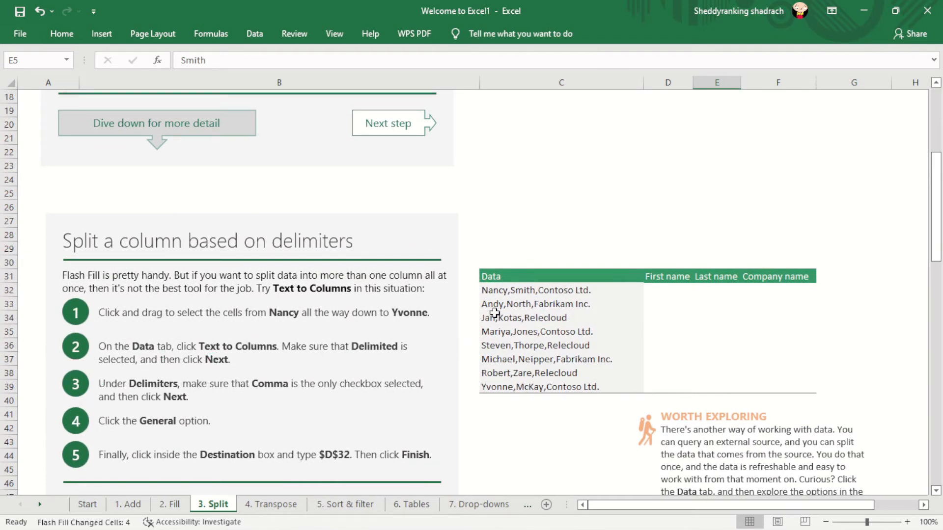
left_click_drag(485, 290, 585, 387)
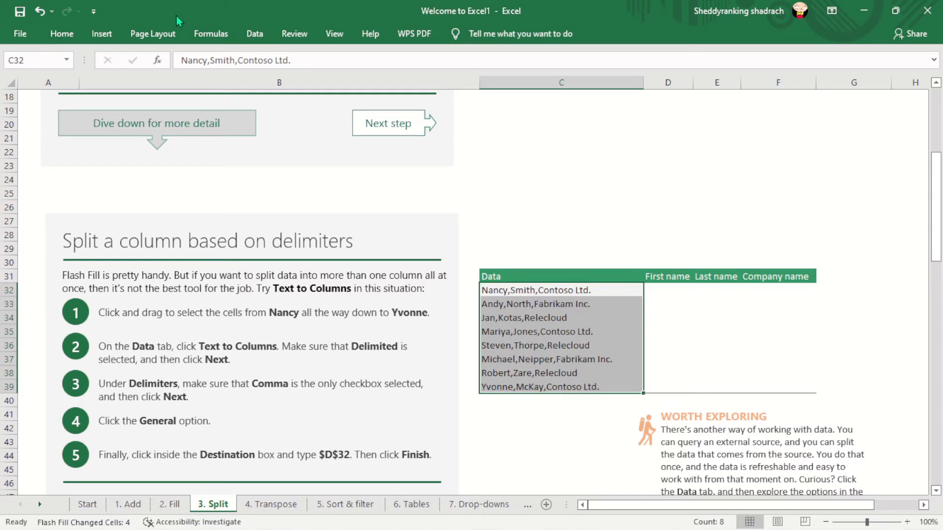
left_click(257, 35)
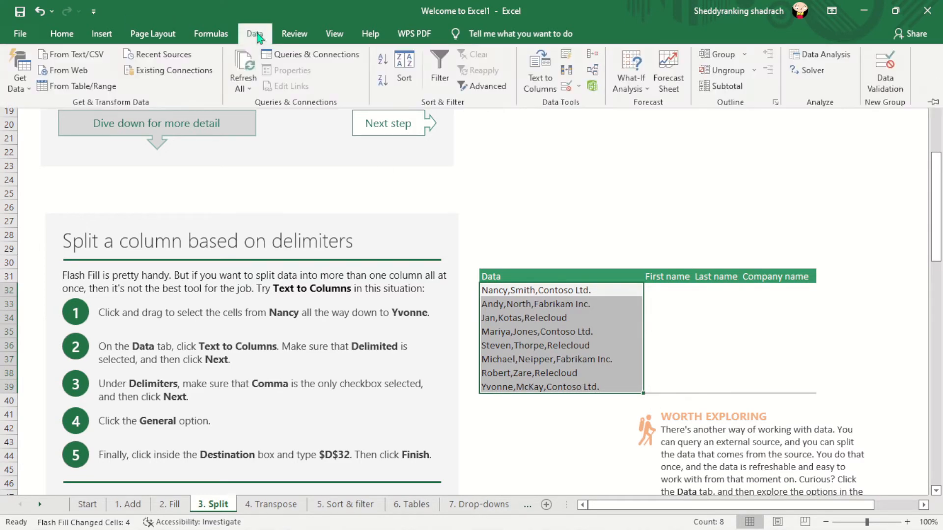
left_click(549, 91)
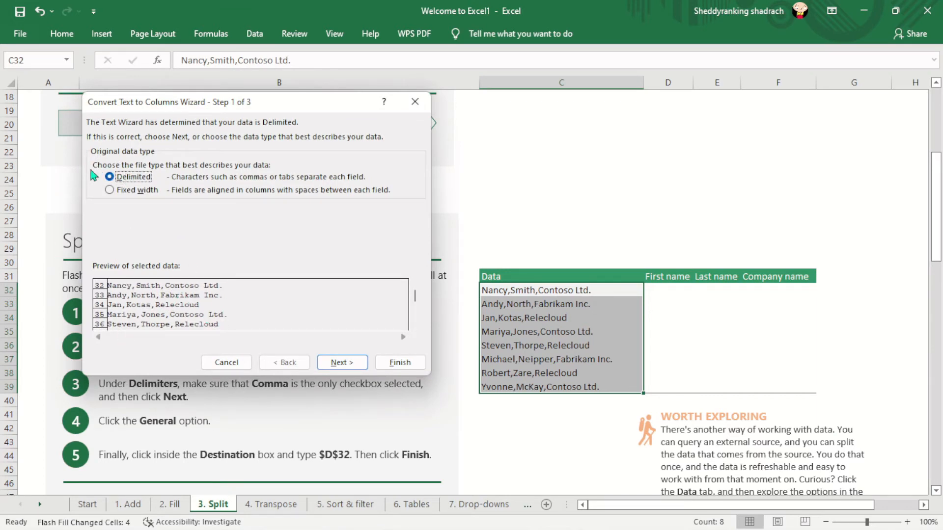
left_click(338, 362)
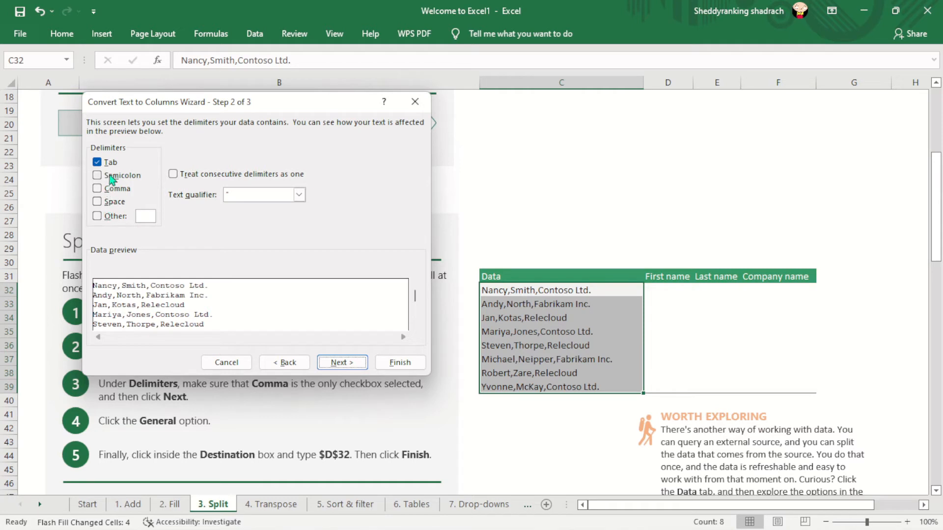
- Finish the Text to Columns split with Comma added as a delimiter and $D$32 as the destination, replacing the existing data
left_click(98, 191)
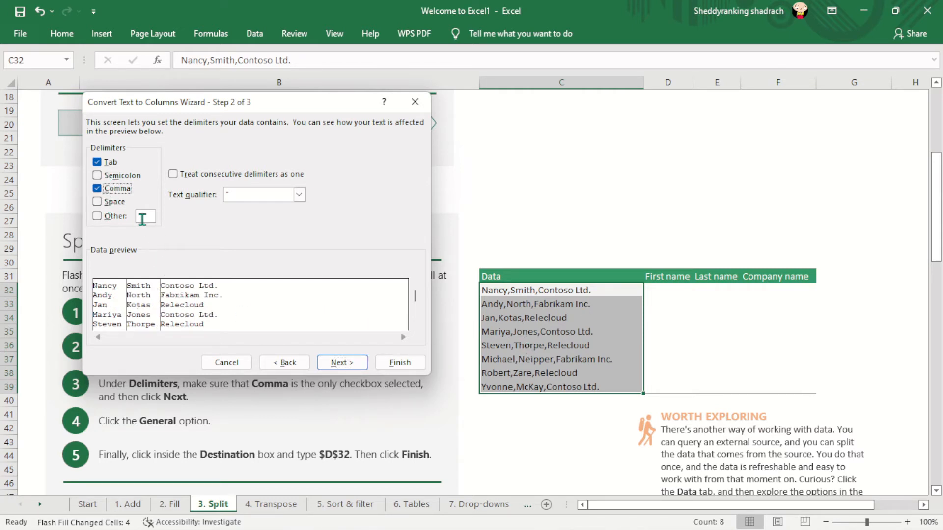
left_click(343, 362)
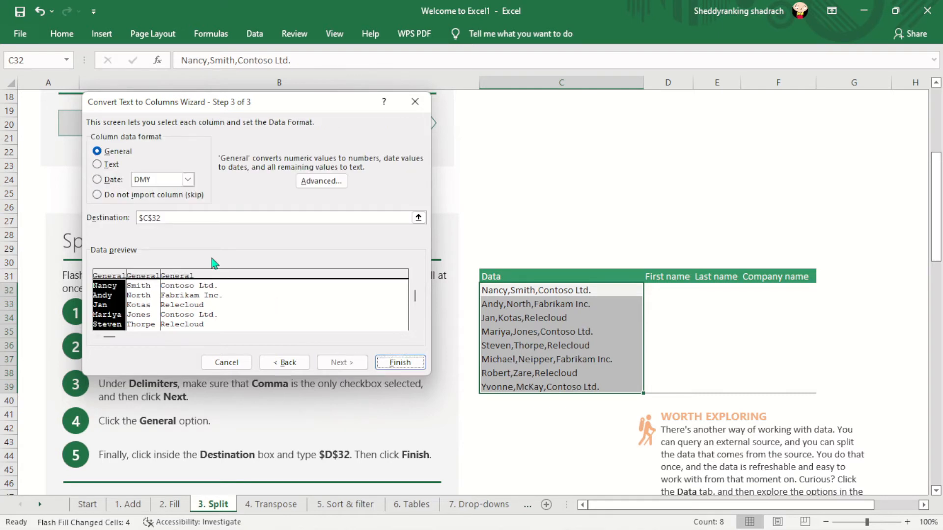
left_click(168, 218)
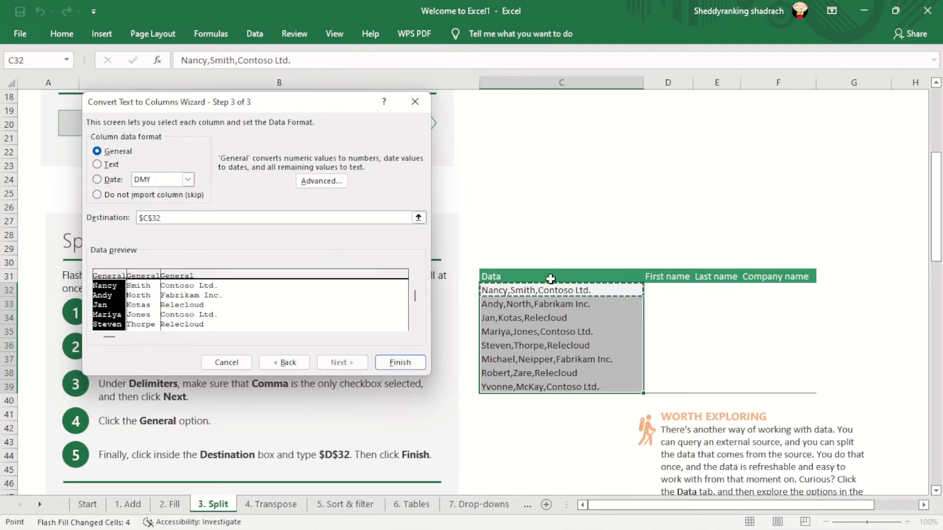
left_click(662, 290)
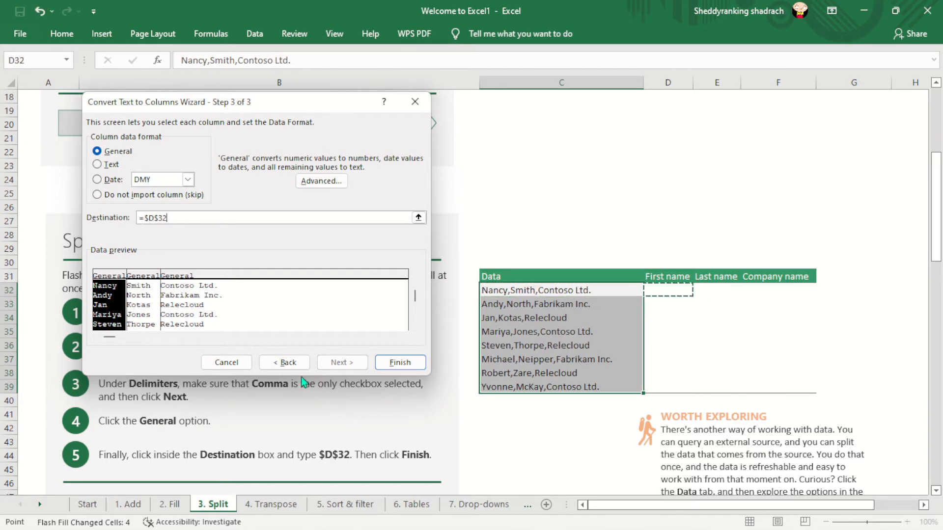
left_click(399, 363)
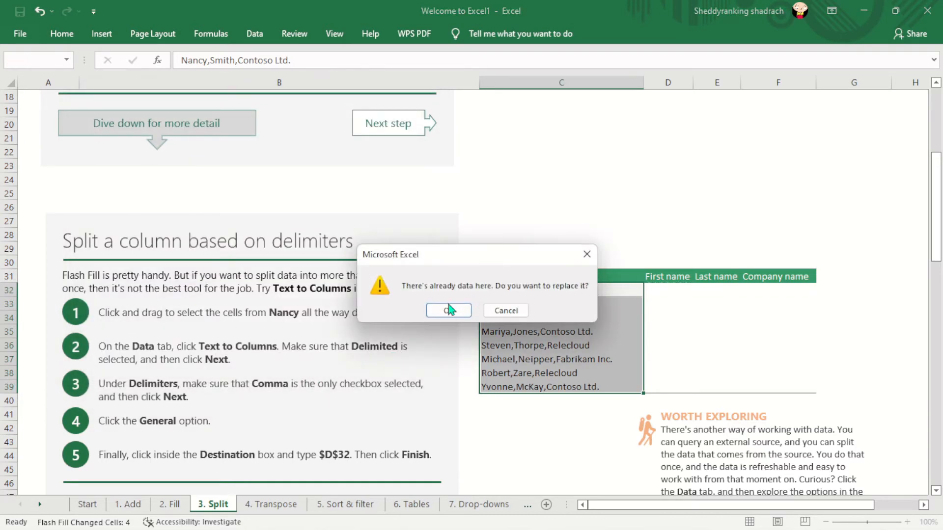
left_click(446, 312)
left_click_drag(918, 300, 724, 322)
left_click(714, 223)
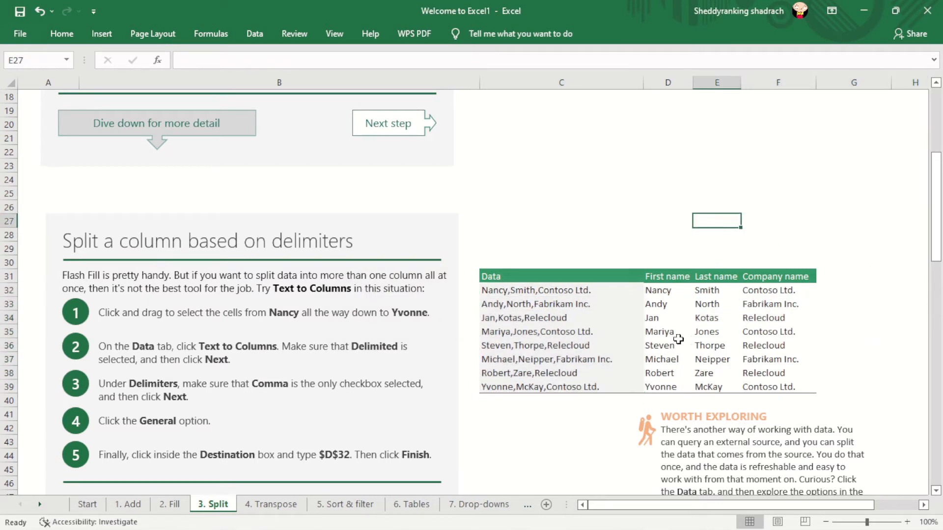
- On the 4. Transpose sheet, copy the Item and Amount rows in C5:H6
left_click(270, 506)
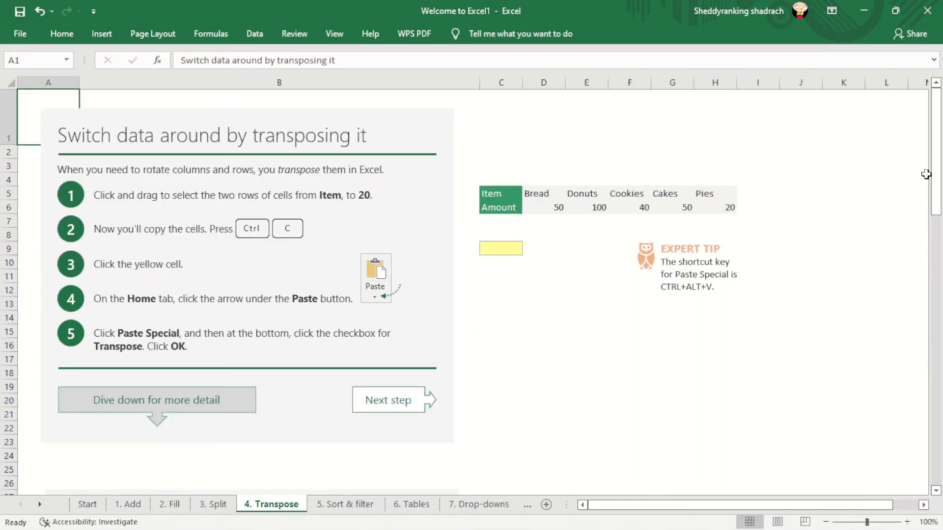
mouse_move(938, 149)
left_mouse_down()
mouse_move(939, 187)
mouse_move(939, 151)
left_mouse_up()
left_click(499, 247)
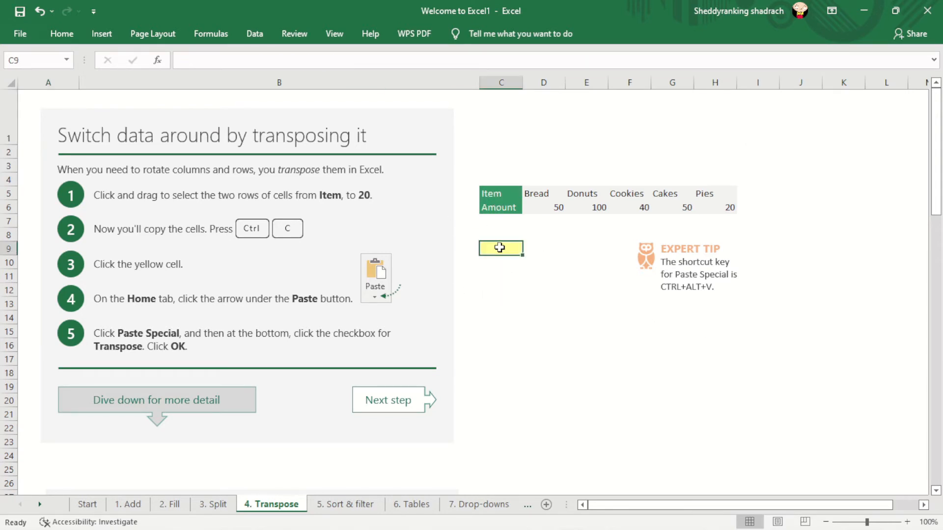
left_click_drag(485, 194, 721, 207)
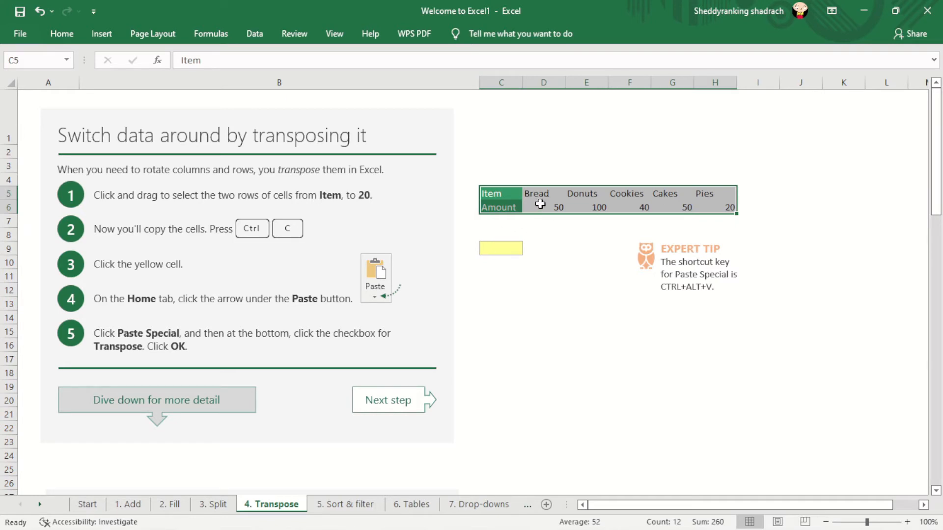
key("ctrl+c")
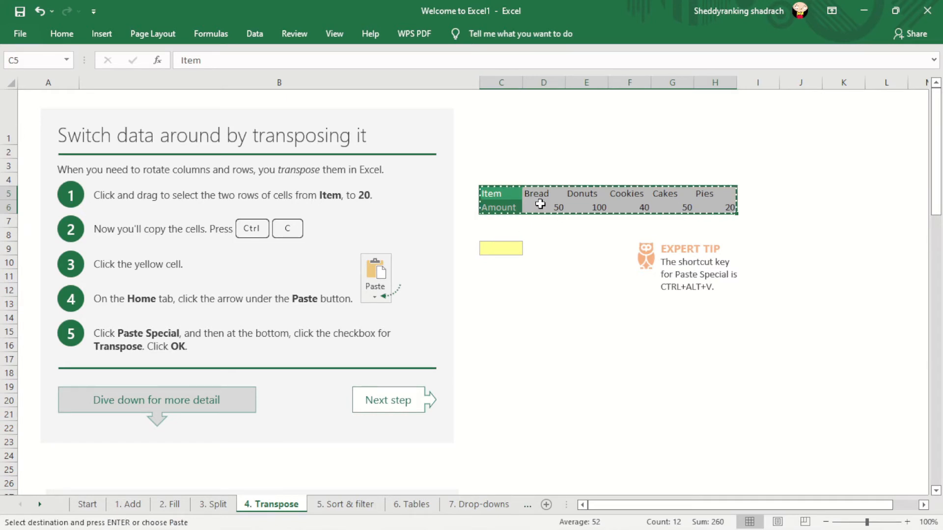
- Paste the copied rows into the yellow cell C9 using Paste Special with Transpose
left_click(498, 248)
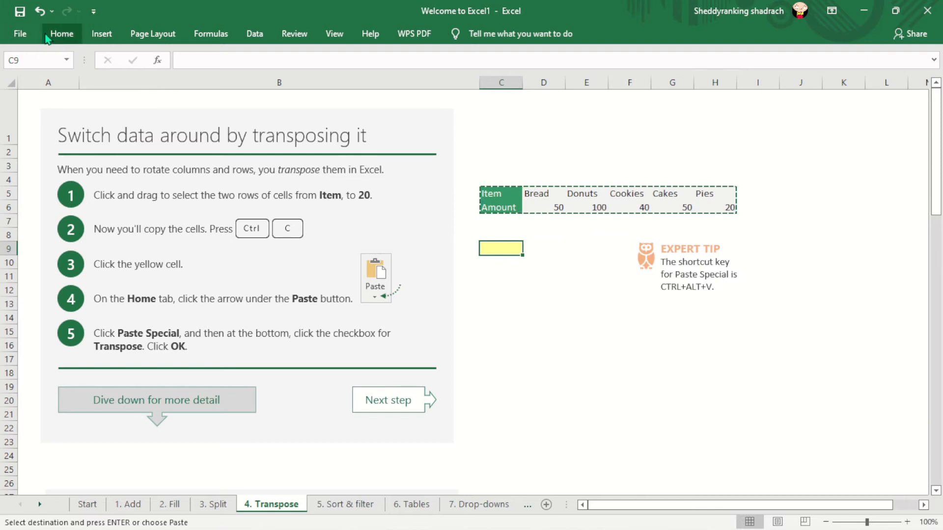
left_click(60, 35)
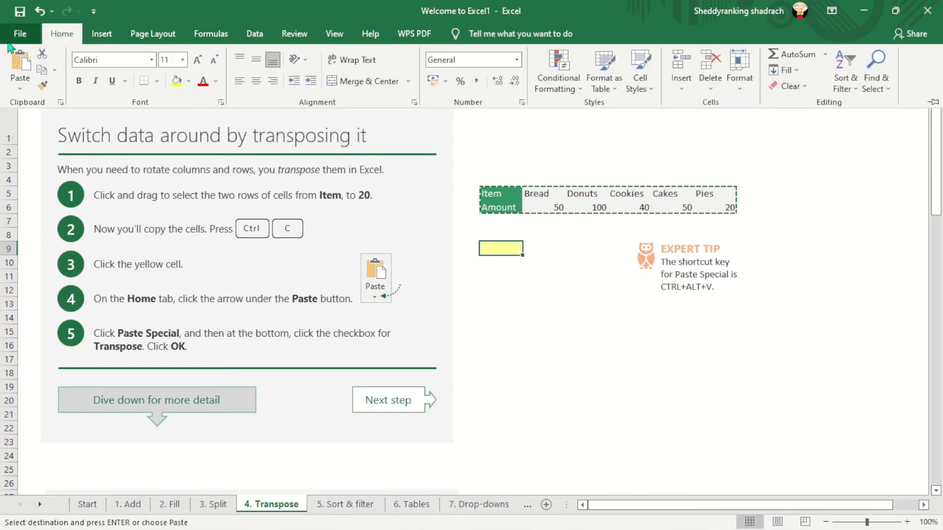
left_click(22, 90)
left_click(45, 240)
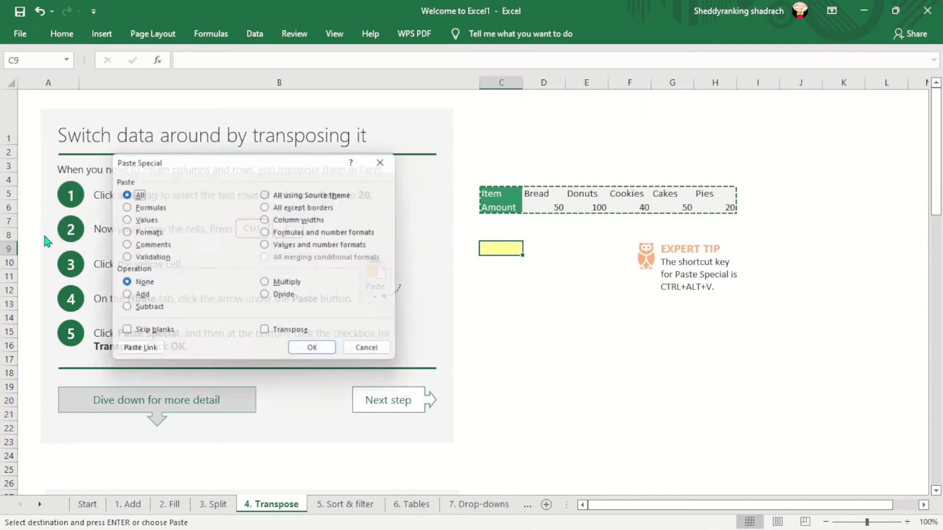
left_click(267, 335)
left_click(312, 353)
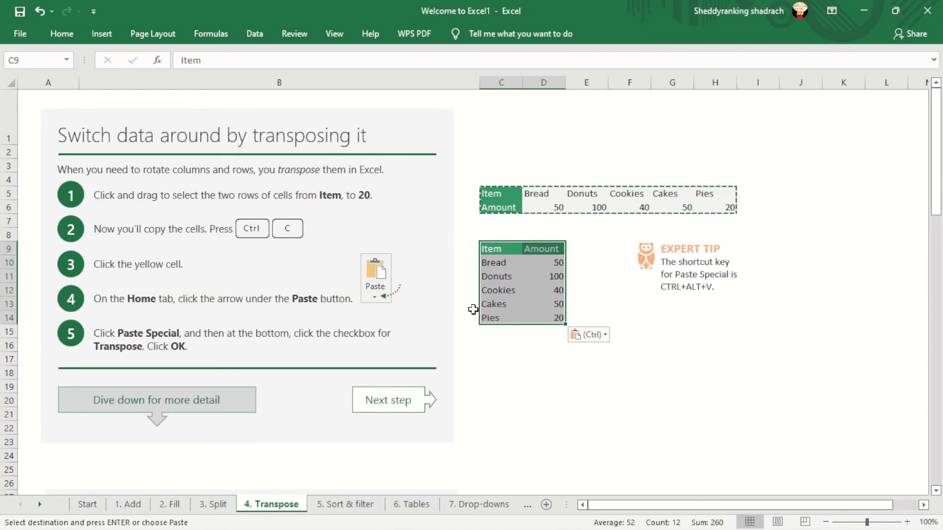
left_click(619, 307)
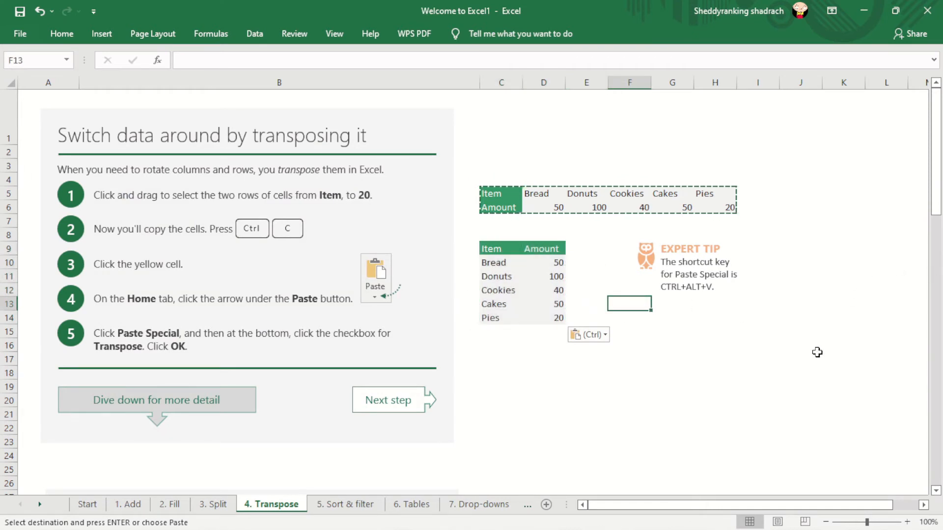
left_click(801, 118)
- Enter =TRANSPOSE(C33:H34) as an array formula across the yellow cells C40:D45 of the Transpose with a formula section
left_click_drag(937, 186, 937, 287)
double_click(683, 304)
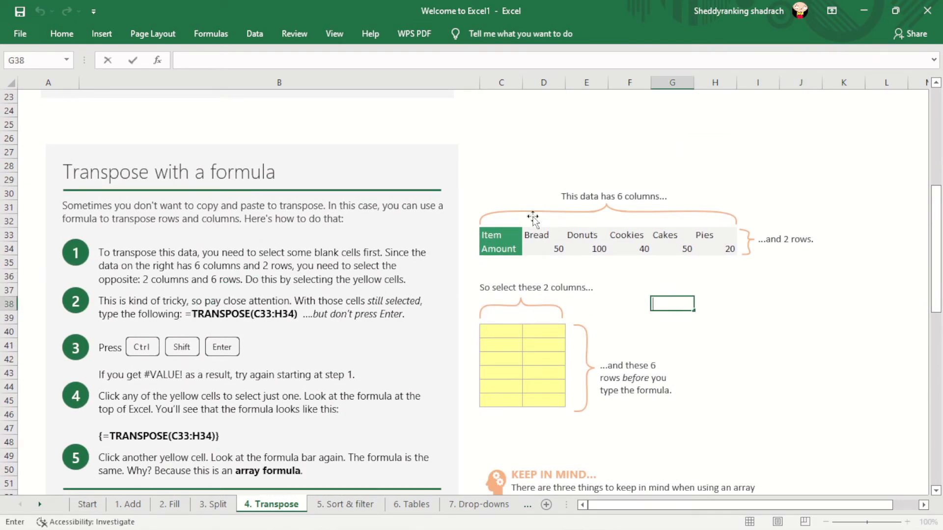
left_click_drag(486, 329, 561, 403)
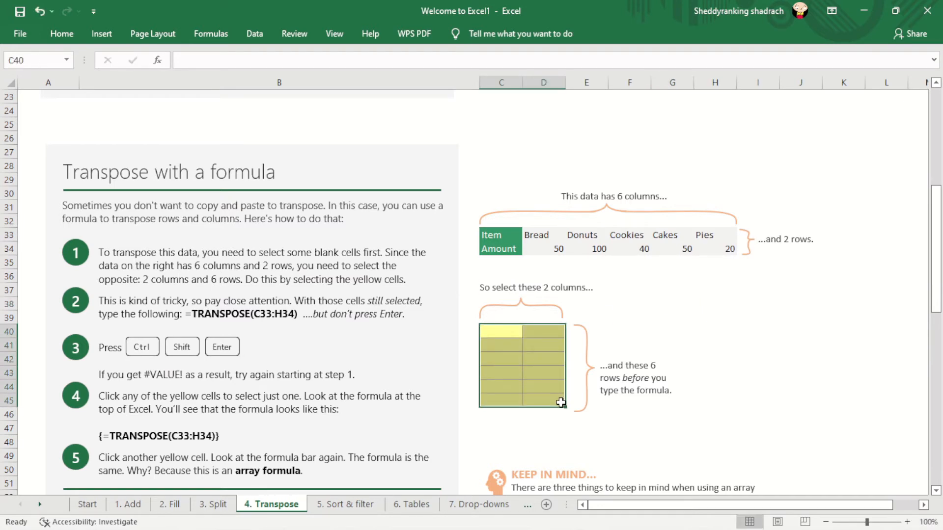
left_click(189, 59)
type("=")
key("Caps_Lock")
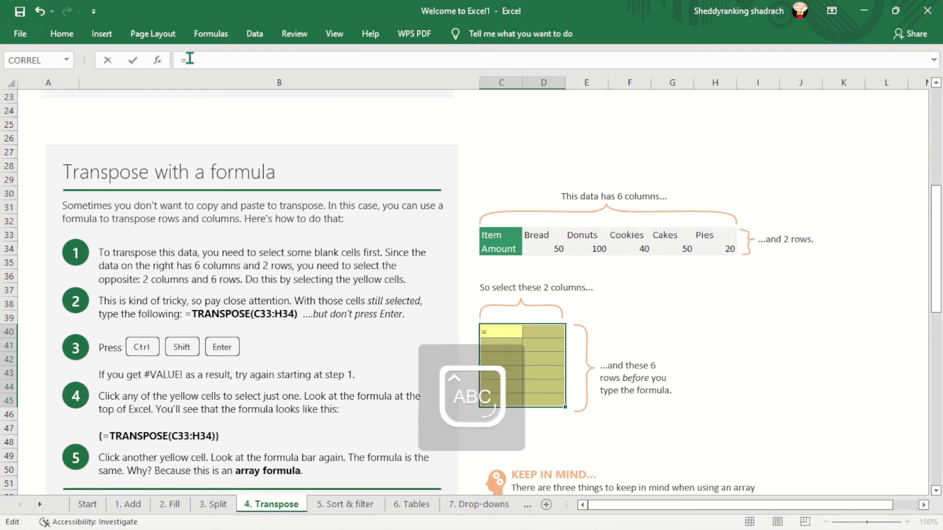
type("TRA")
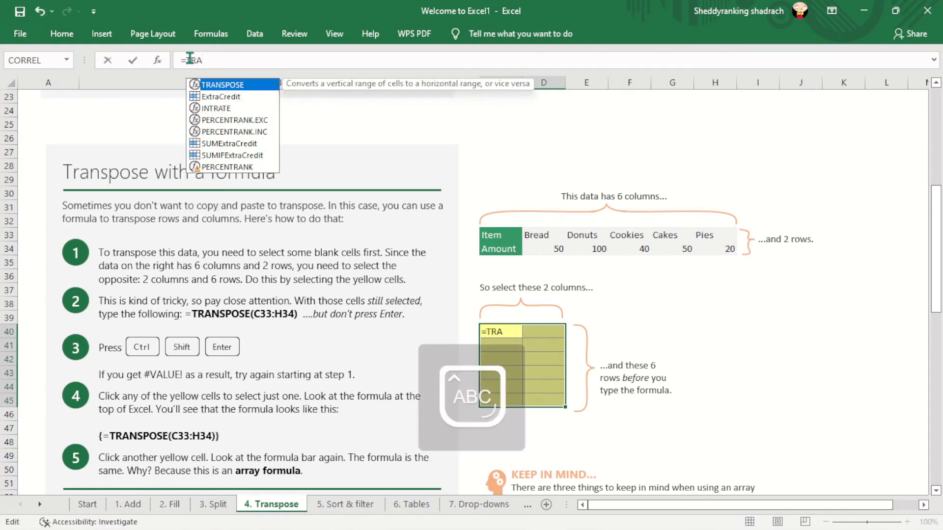
type("NSP")
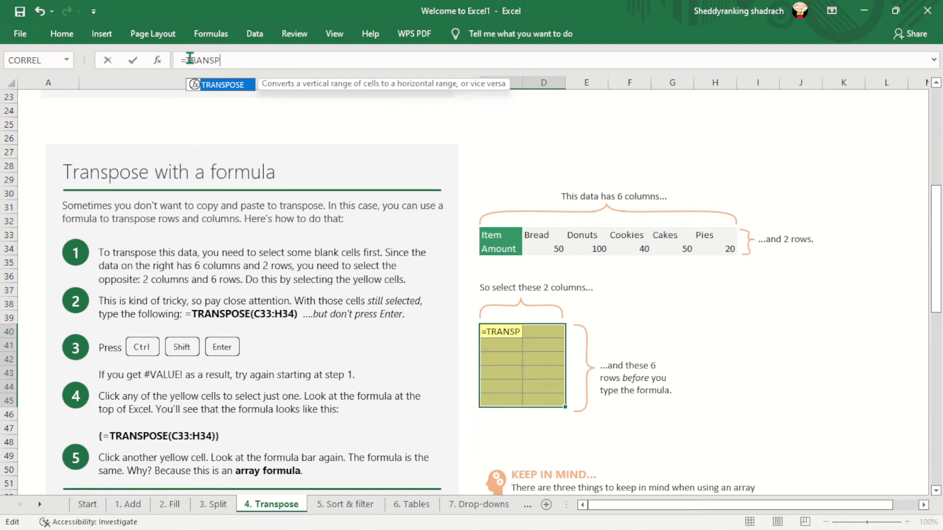
type("OSE")
type("()")
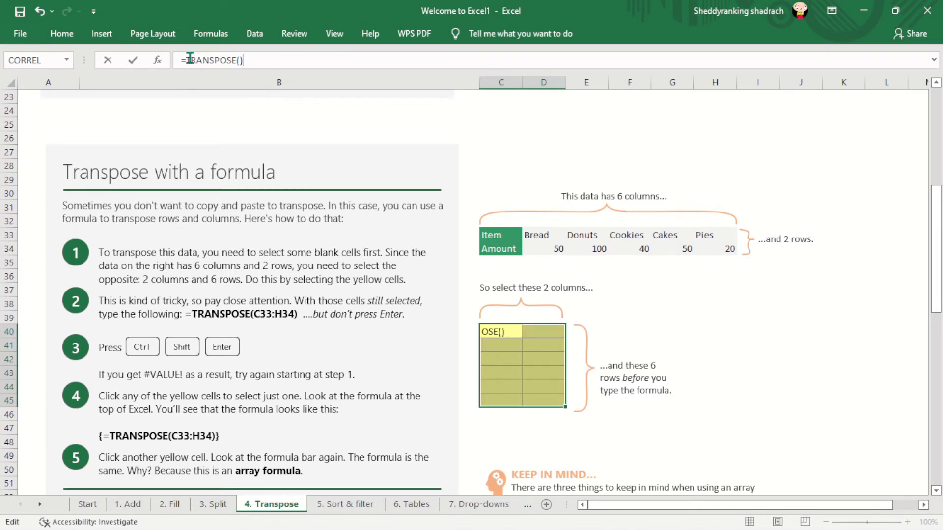
key("Left")
type("C33:")
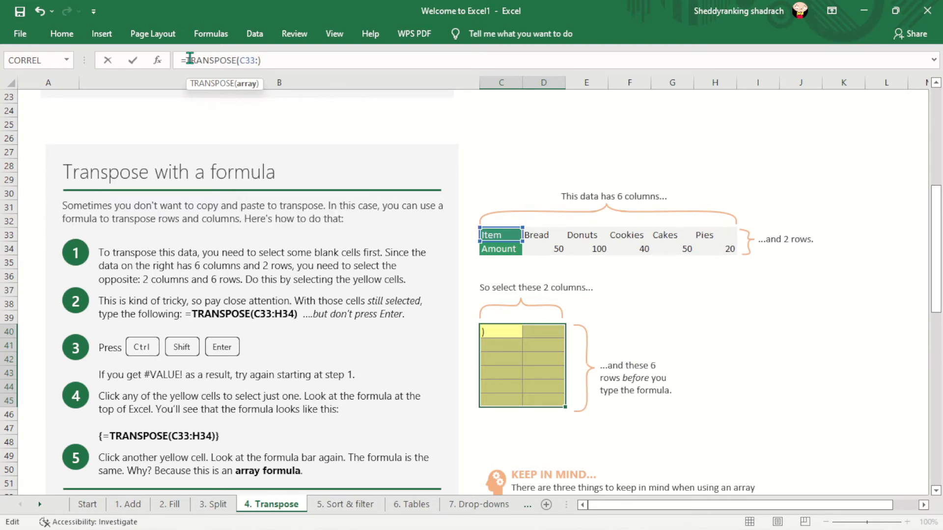
type("H34")
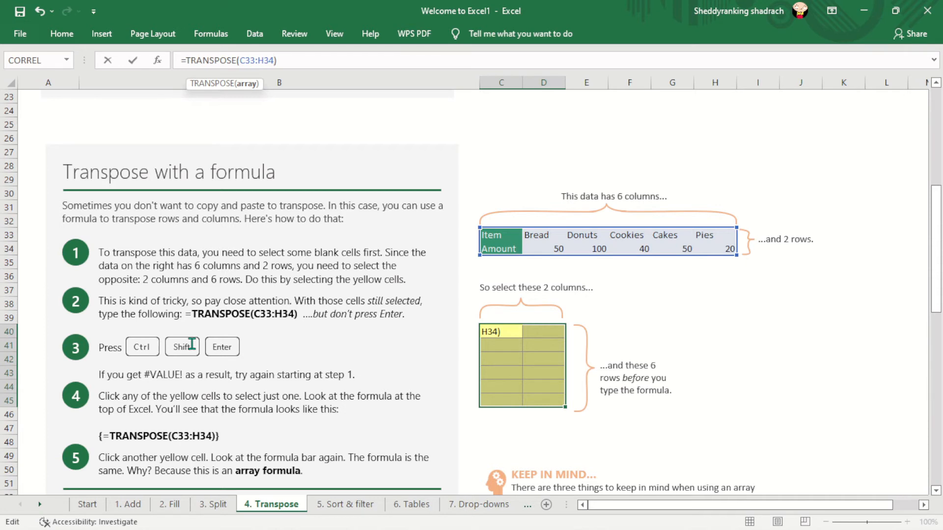
key("ctrl+shift+Return")
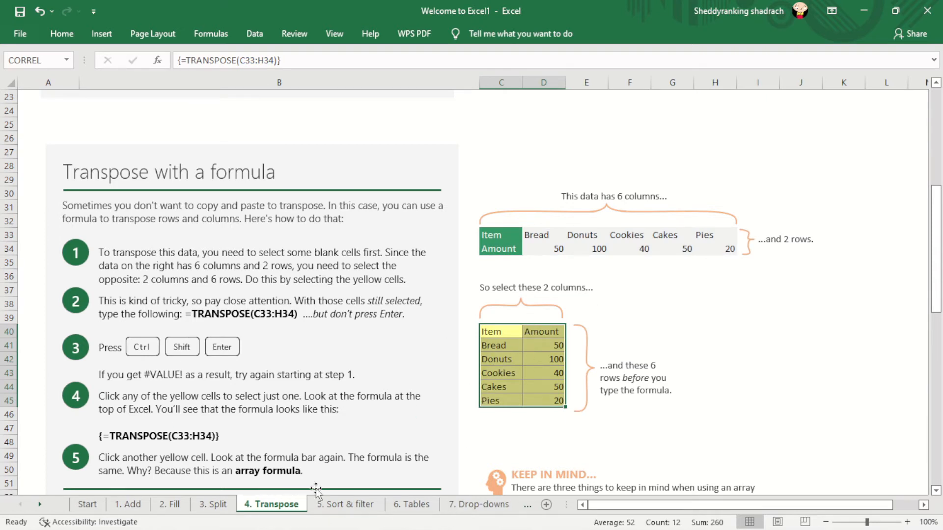
- On the 5. Sort & filter sheet, sort the table by the Department column from A to Z
left_click(370, 502)
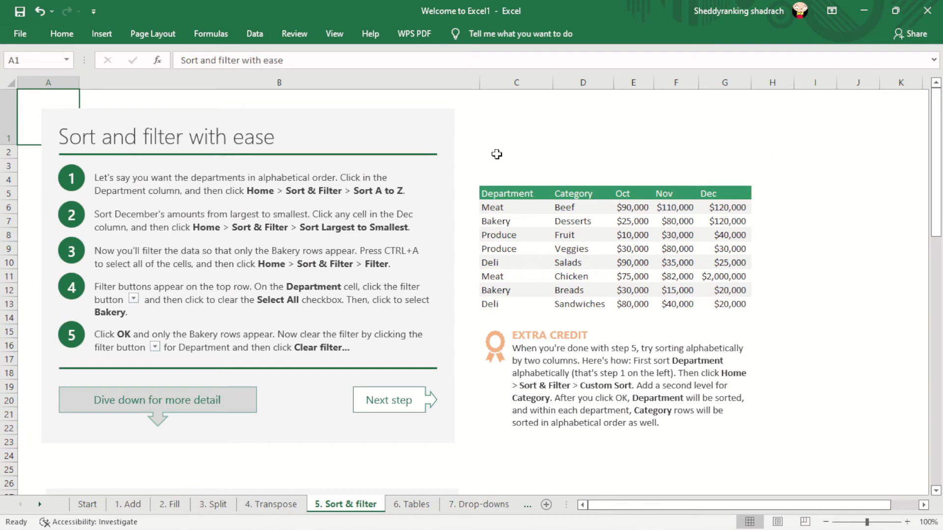
left_click(512, 193)
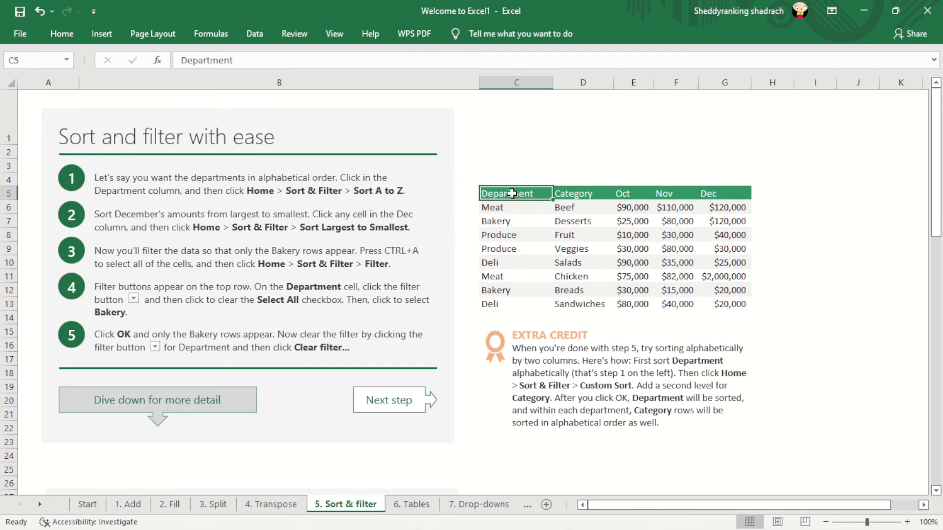
right_click(512, 194)
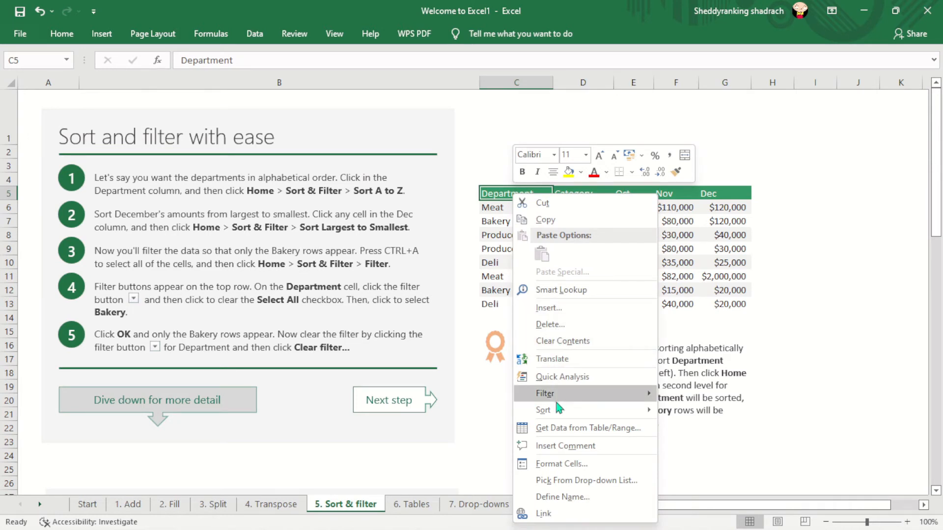
mouse_move(560, 411)
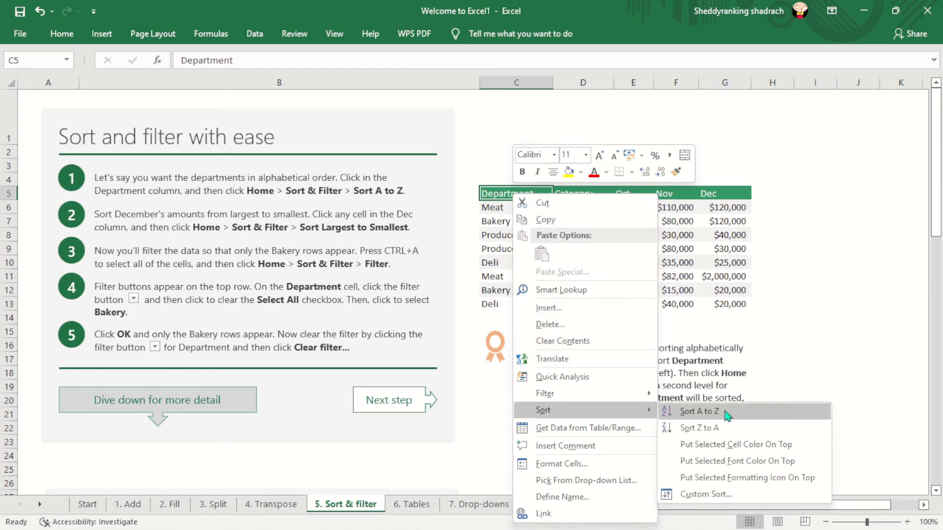
left_click(703, 412)
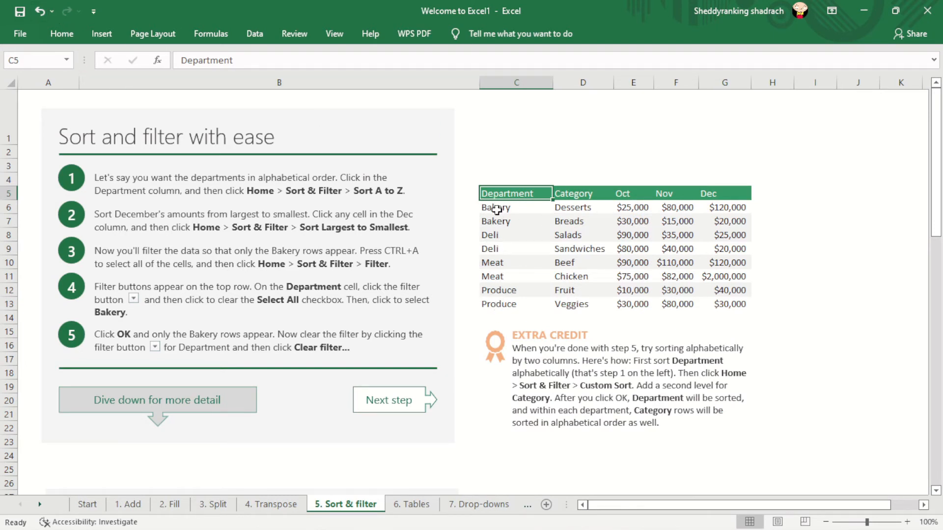
- Sort the table by the Department column in Z to A order
left_click(498, 210)
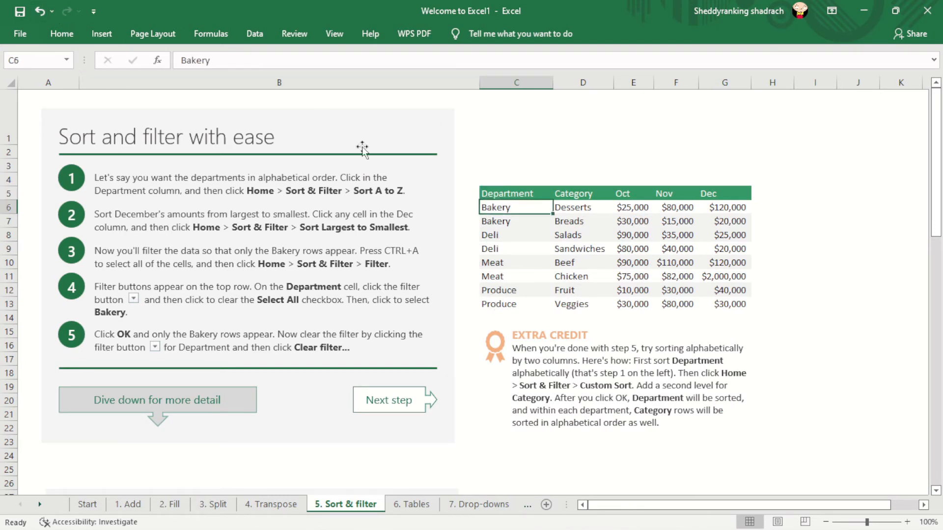
left_click(80, 35)
left_click(856, 90)
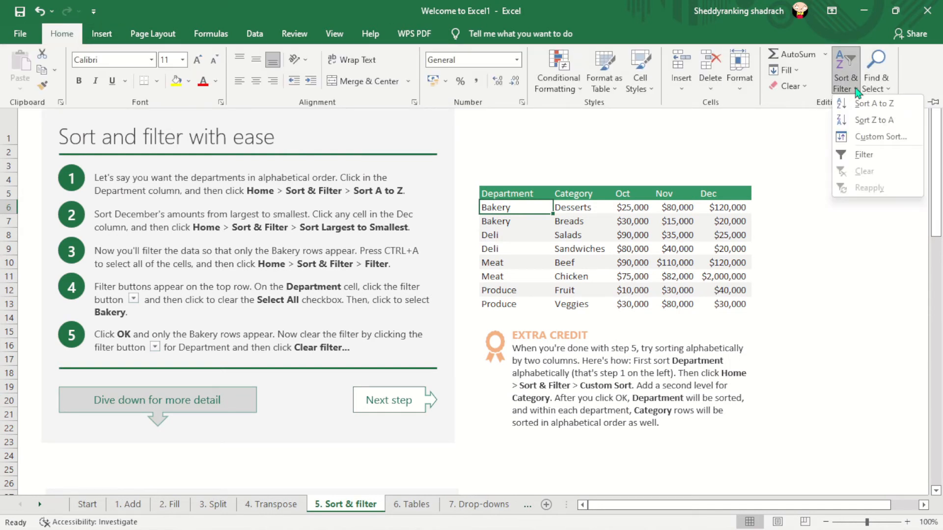
left_click(871, 121)
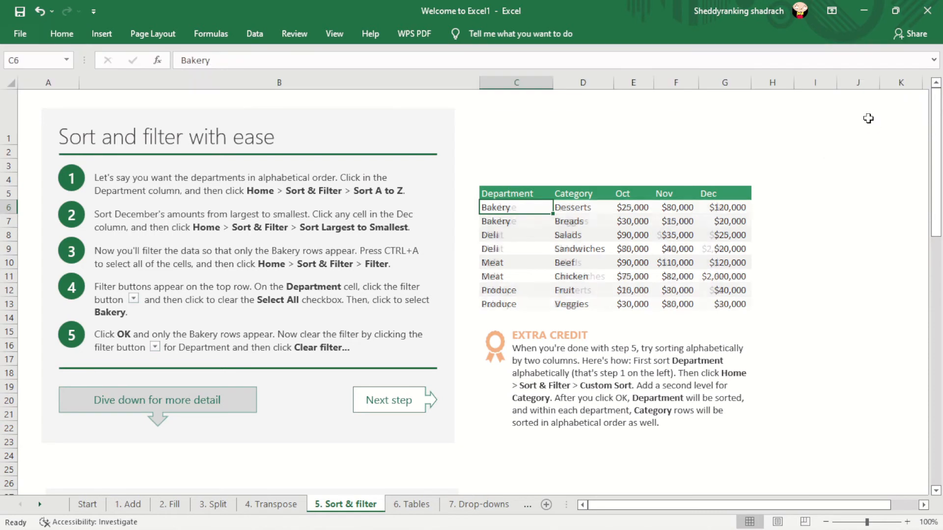
- Sort the table by the Oct column from largest to smallest
left_click(649, 236)
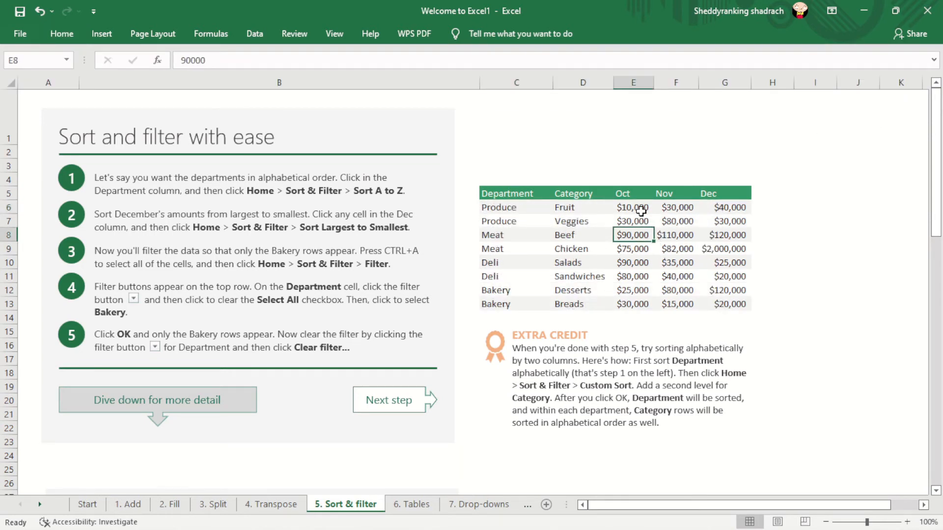
left_click(635, 248)
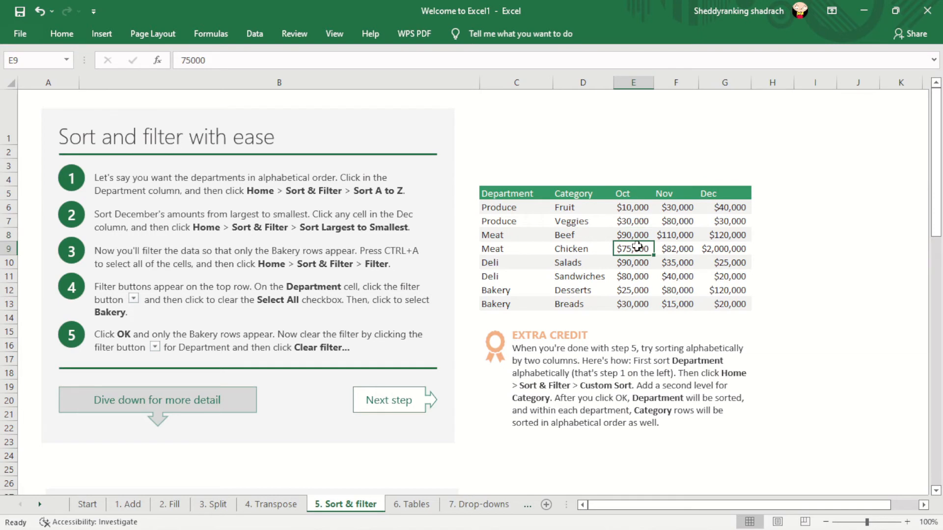
right_click(635, 248)
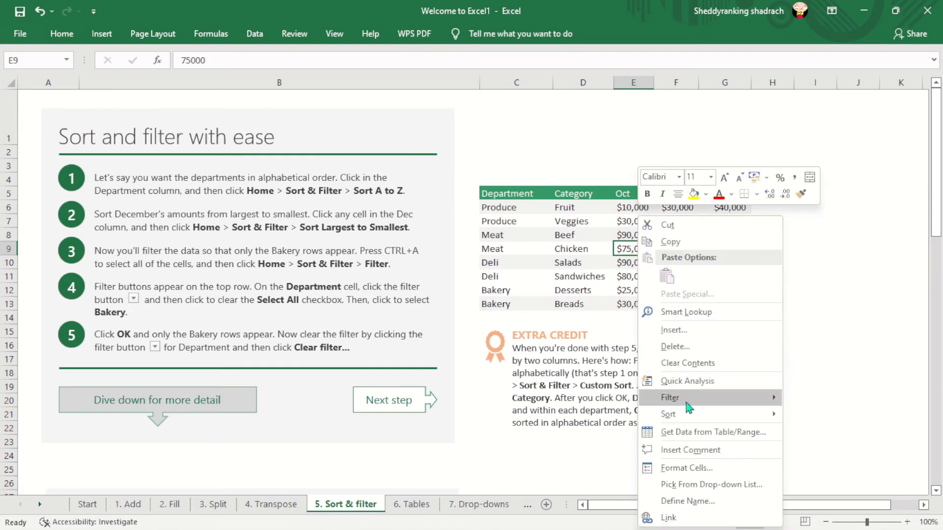
mouse_move(689, 400)
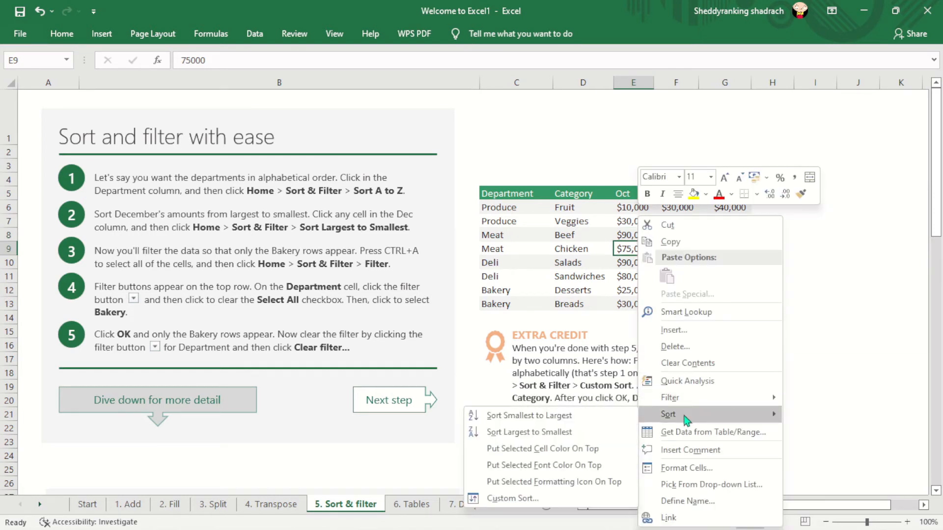
left_click(507, 434)
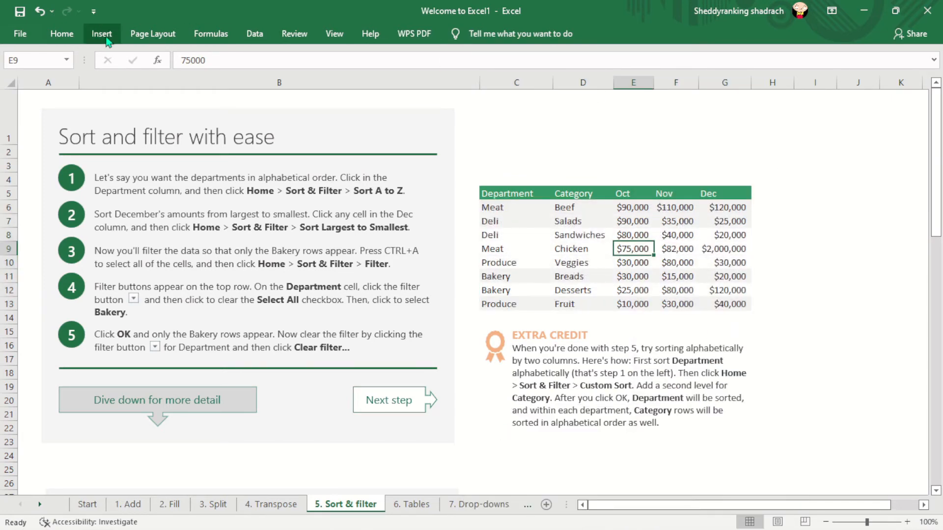
left_click(70, 39)
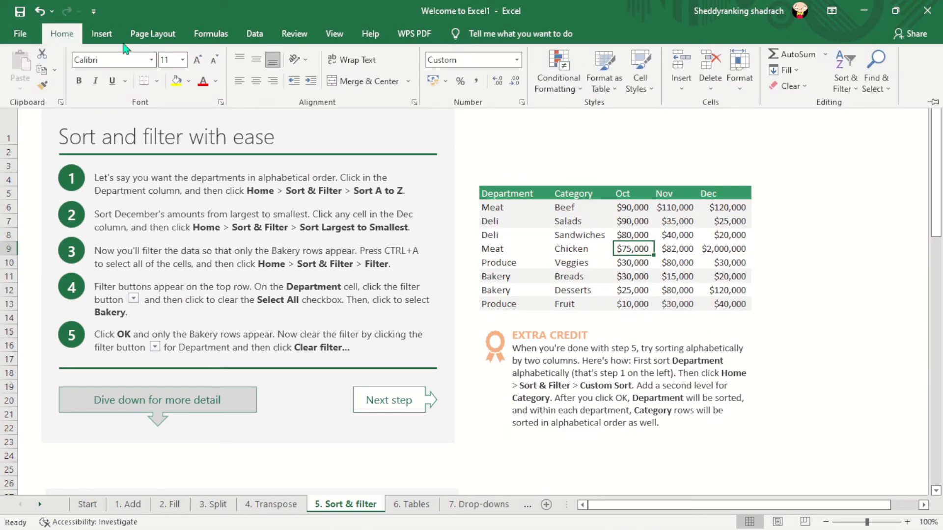
left_click(853, 81)
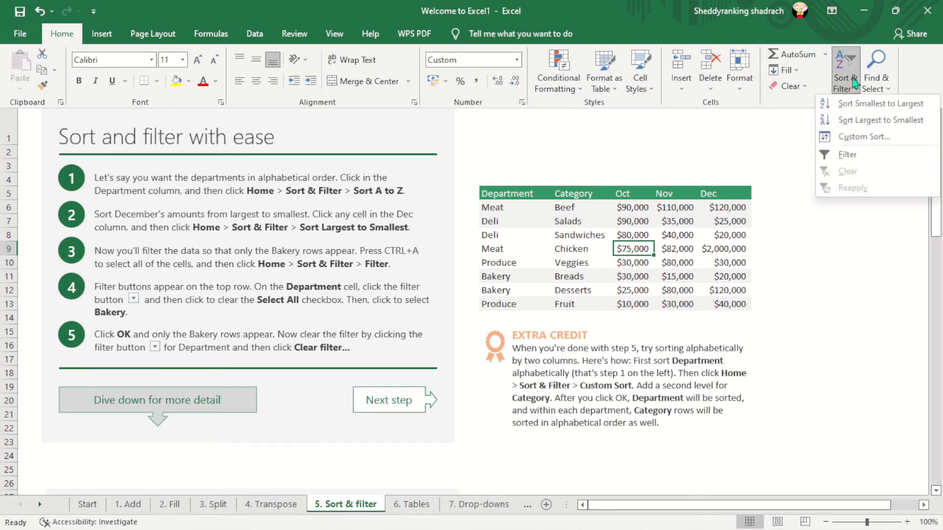
left_click(878, 127)
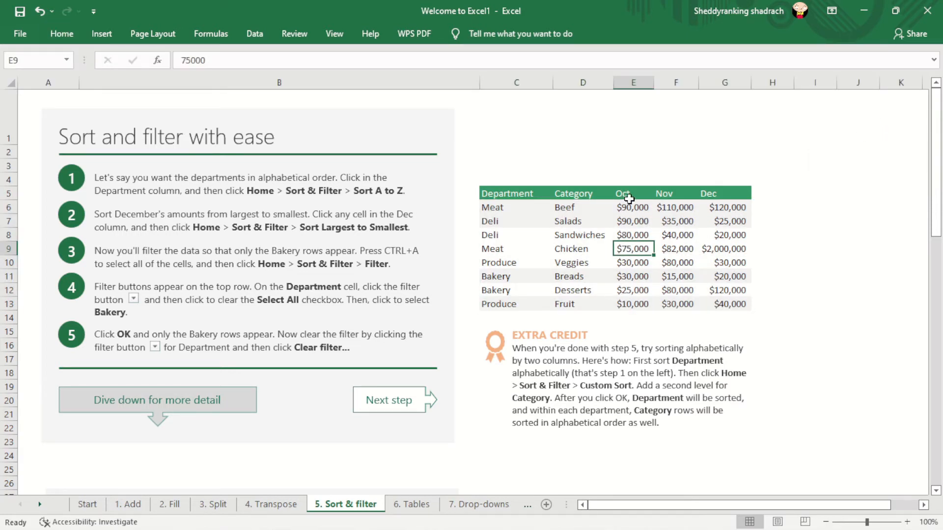
left_click(637, 305)
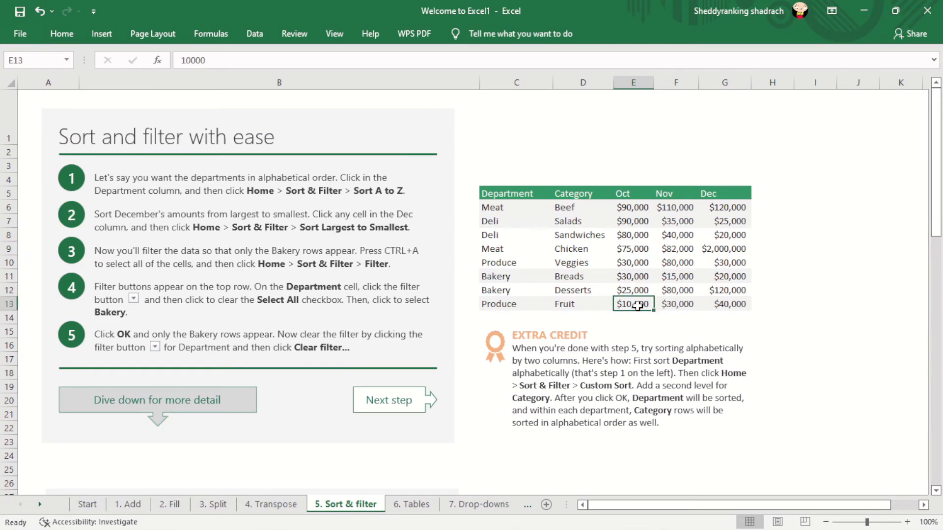
- On the 6. Tables sheet, convert the department sales data in C5:G13 into a table
left_click_drag(938, 183, 541, 393)
left_click(409, 505)
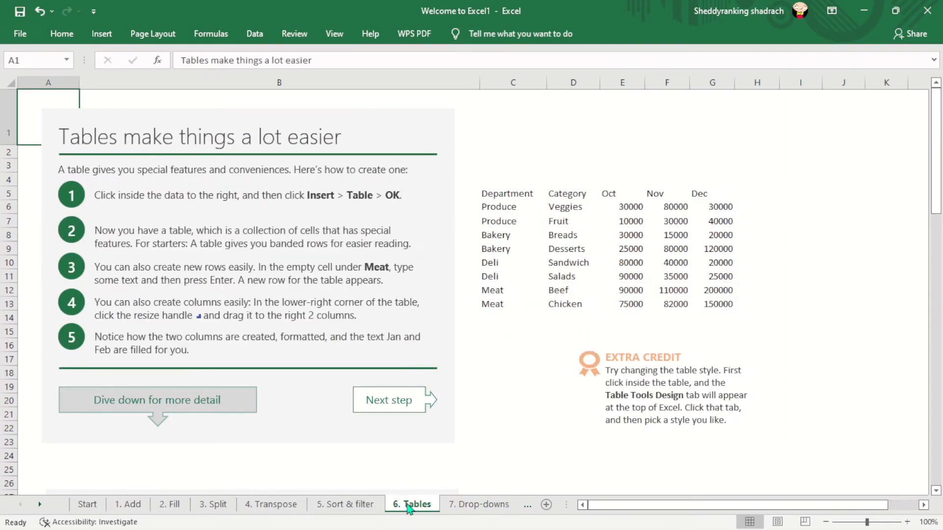
left_click(786, 212)
left_click_drag(485, 194, 732, 308)
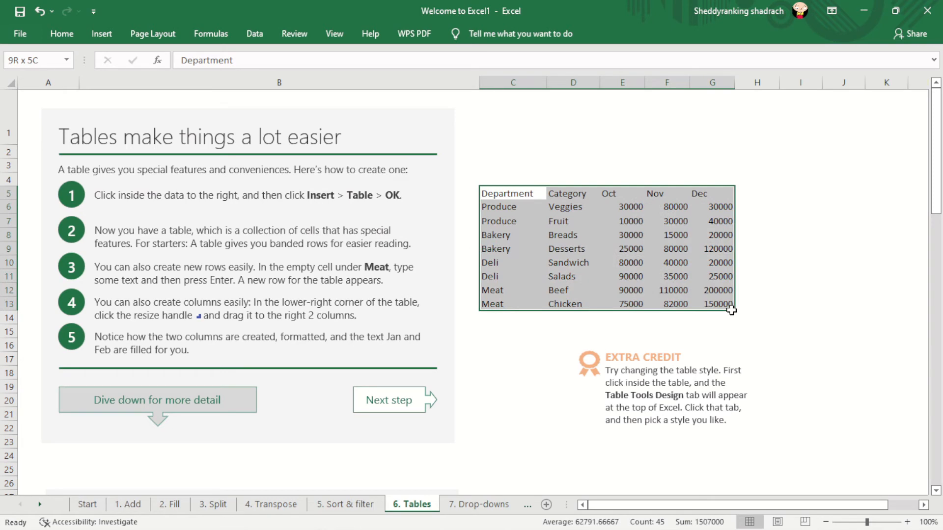
left_click(853, 246)
left_click(535, 229)
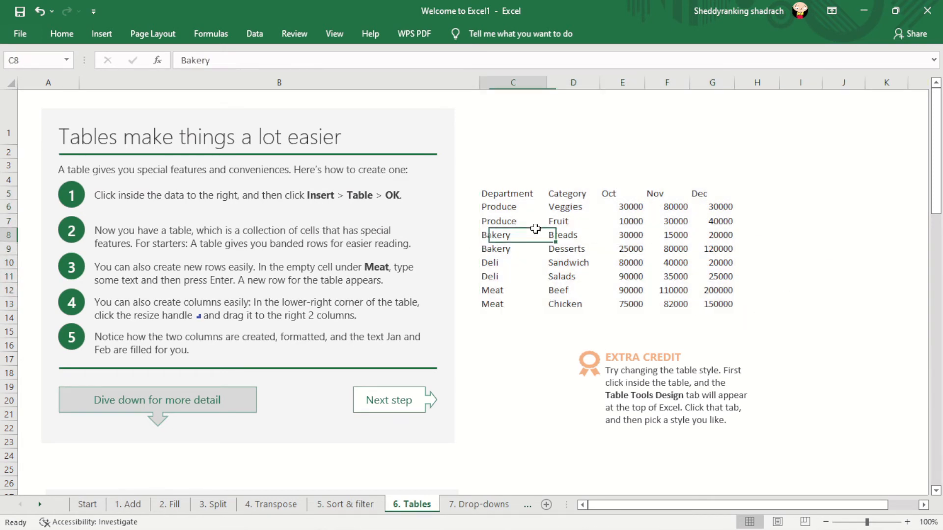
left_click(101, 33)
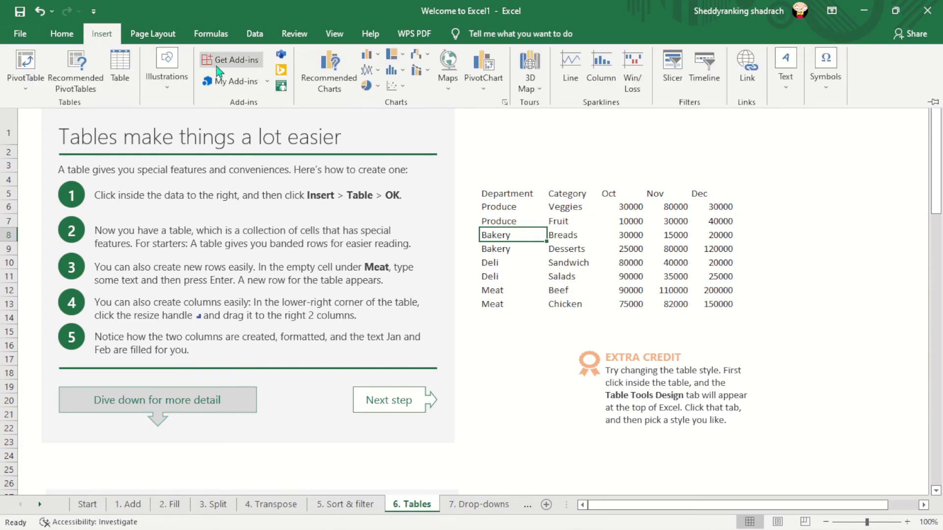
left_click(121, 75)
left_click(240, 288)
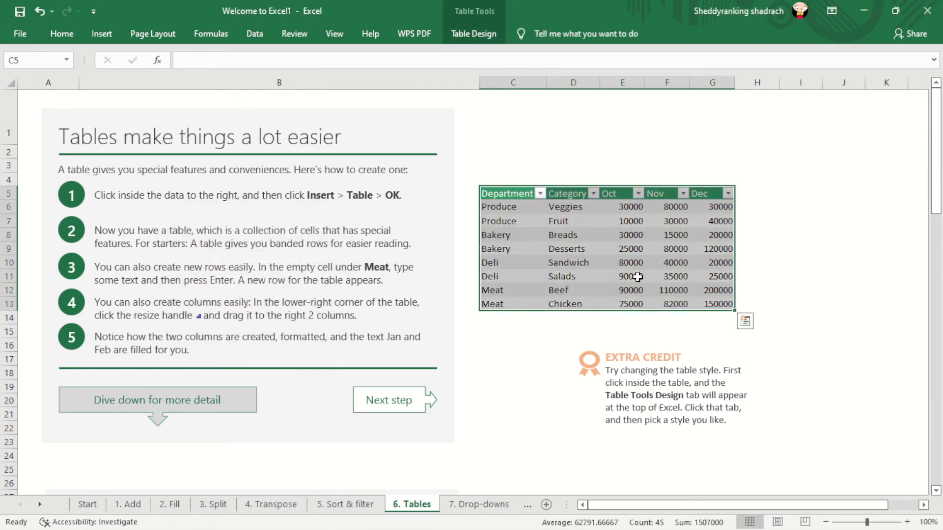
left_click(763, 250)
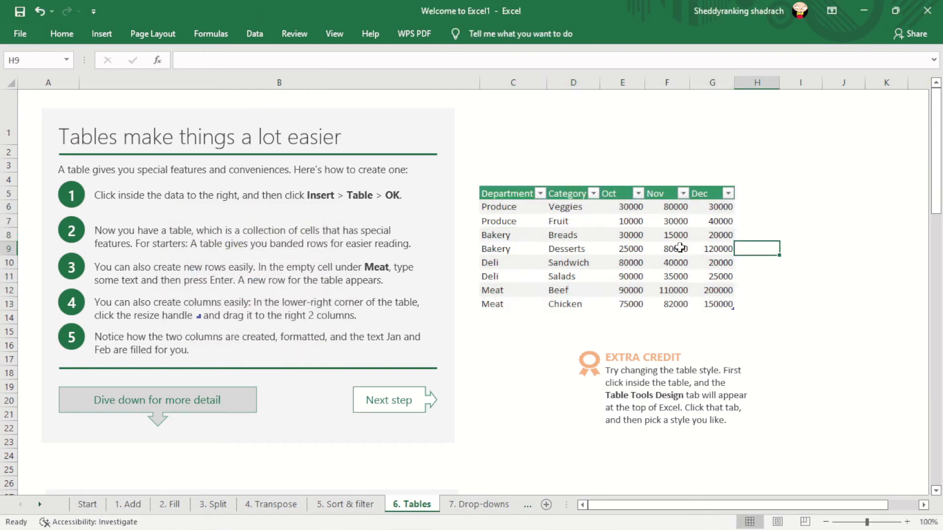
- Go to the 7. Drop-downs sheet and select the yellow Department cells D4:D15
left_click(493, 508)
left_click(701, 344)
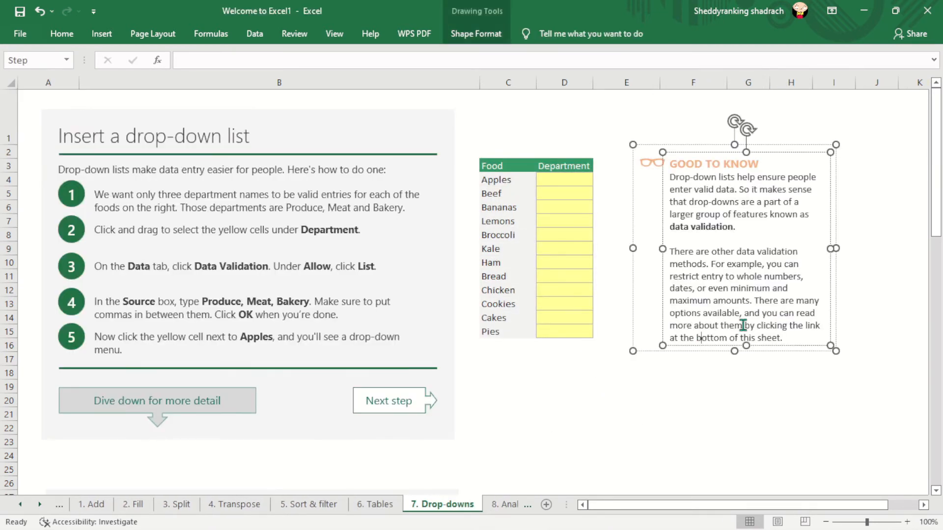
mouse_move(939, 150)
left_mouse_down()
mouse_move(939, 162)
mouse_move(939, 150)
left_mouse_up()
left_click(590, 105)
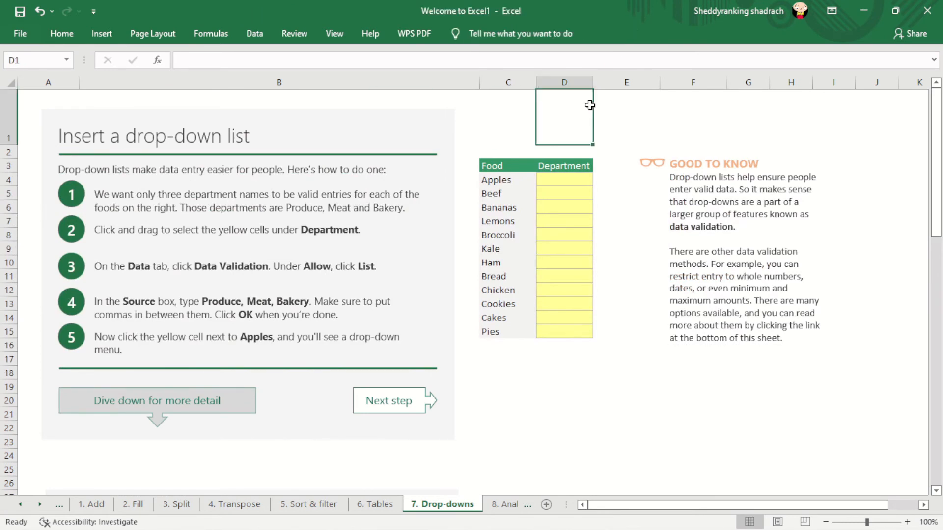
left_click(204, 301)
left_click(202, 302)
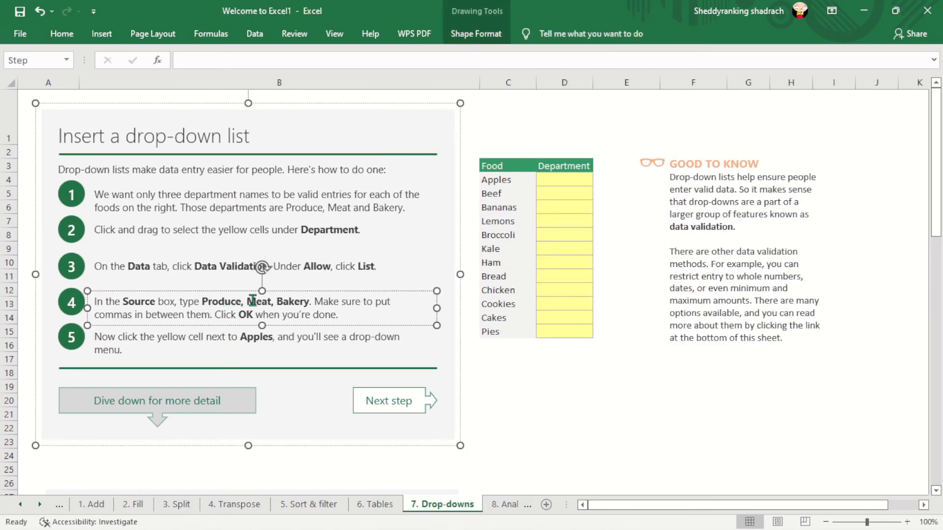
left_click(567, 389)
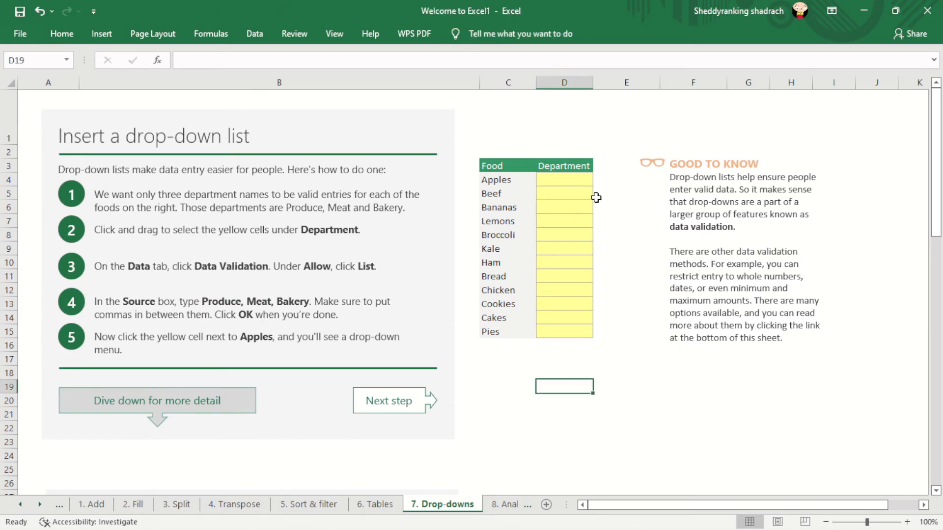
left_click_drag(567, 179, 573, 333)
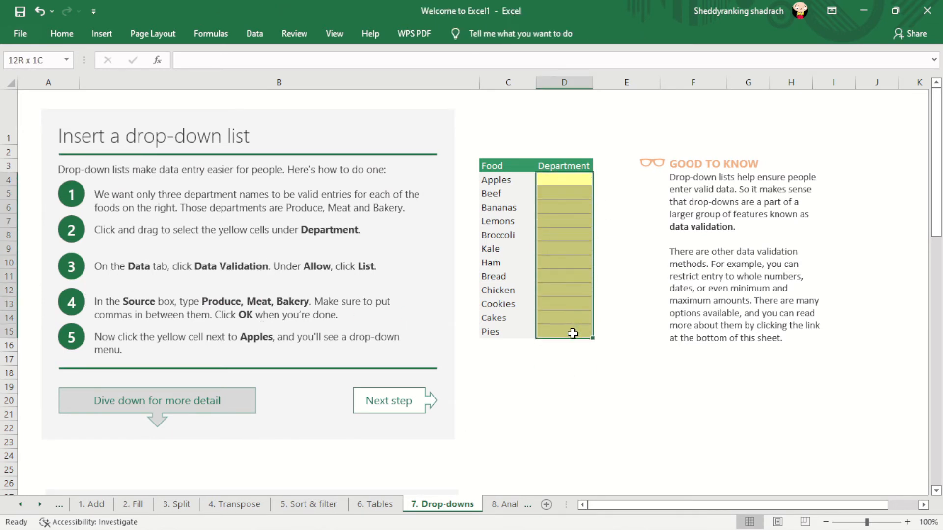
left_click(253, 35)
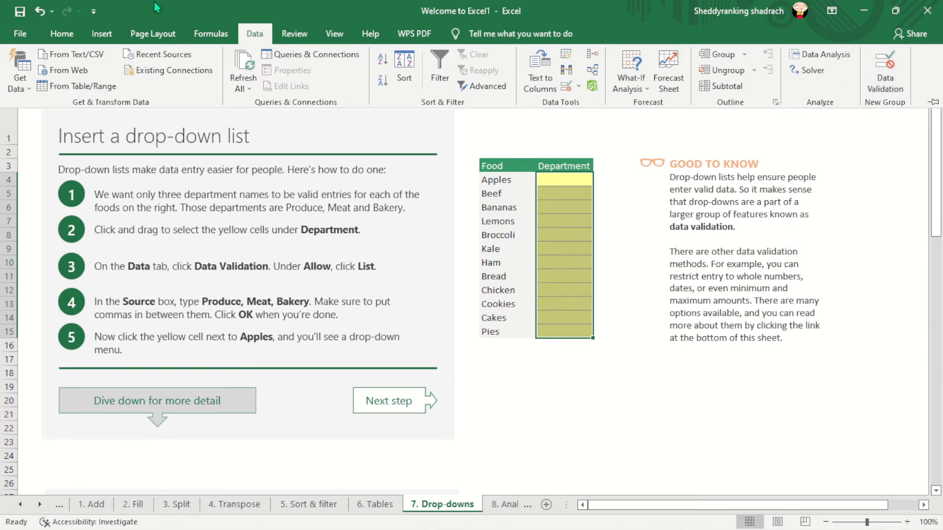
- Look up the Data Validation command under All Commands in the ribbon customization options, leaving the ribbon as it is
left_click(19, 33)
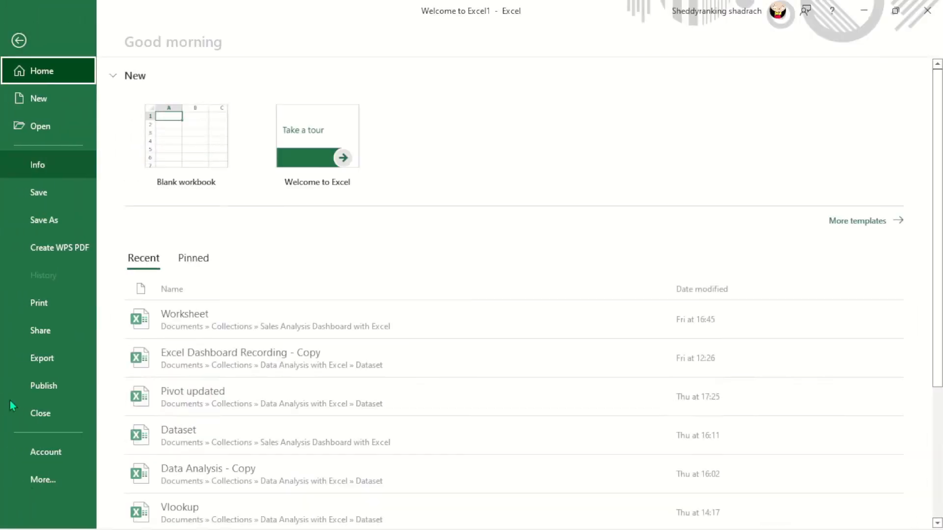
left_click(35, 485)
left_click(137, 509)
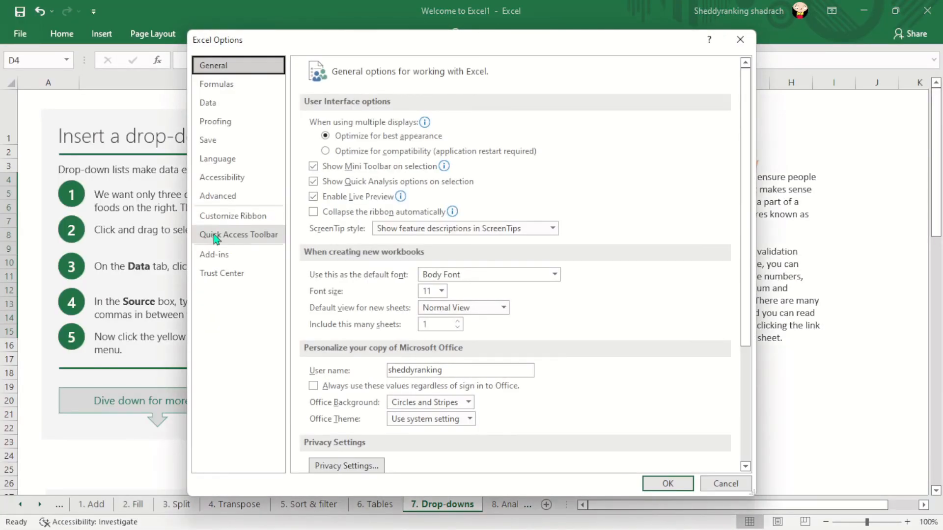
left_click(244, 218)
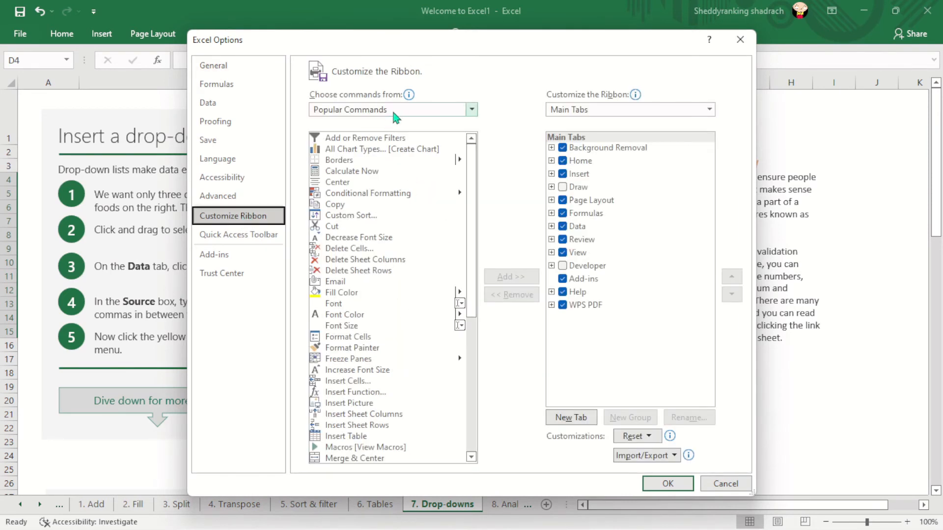
left_click(421, 112)
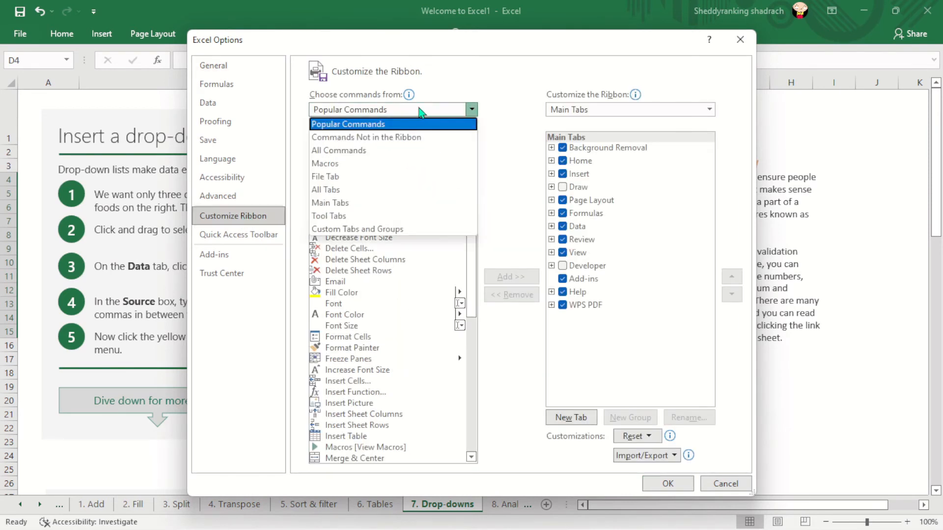
left_click(378, 152)
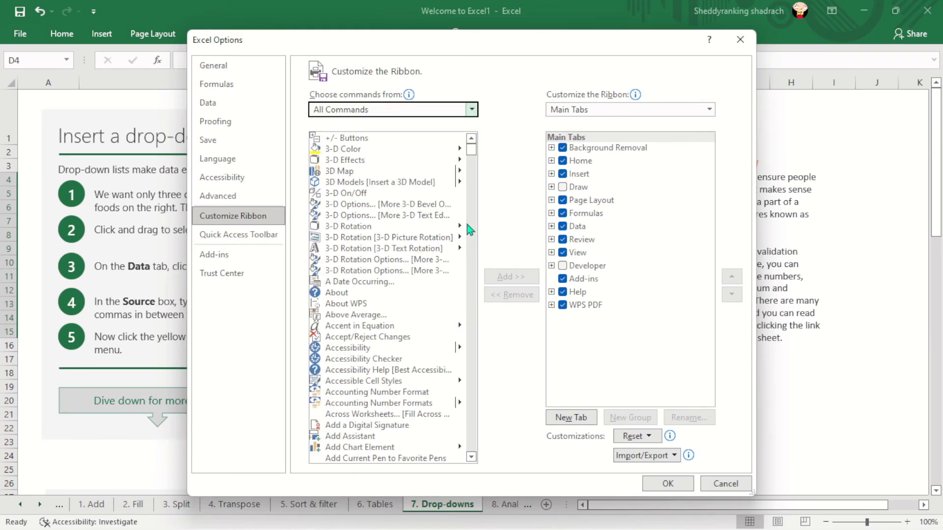
left_click_drag(472, 156, 474, 211)
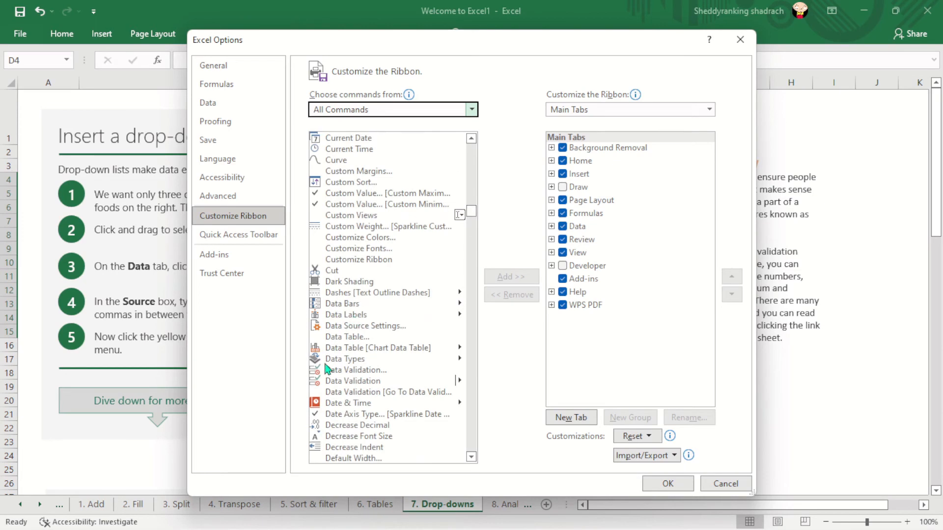
left_click(366, 373)
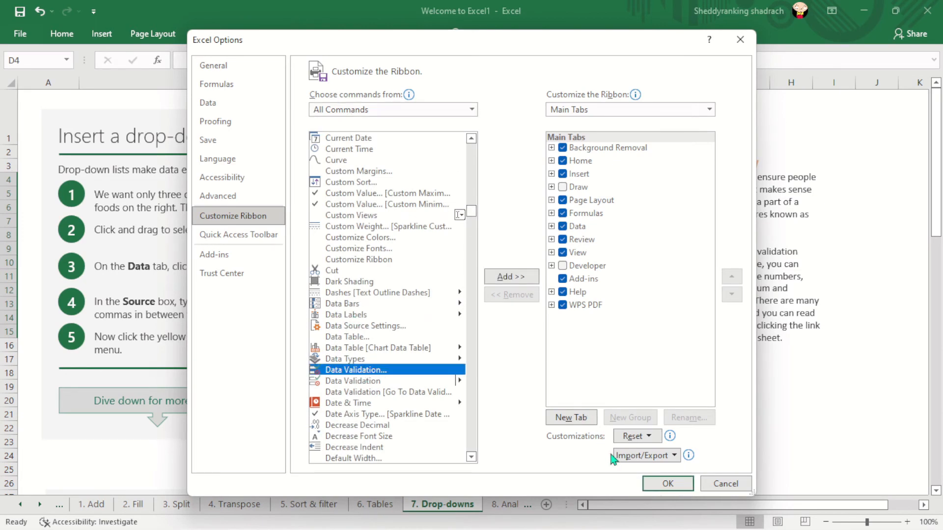
left_click(718, 485)
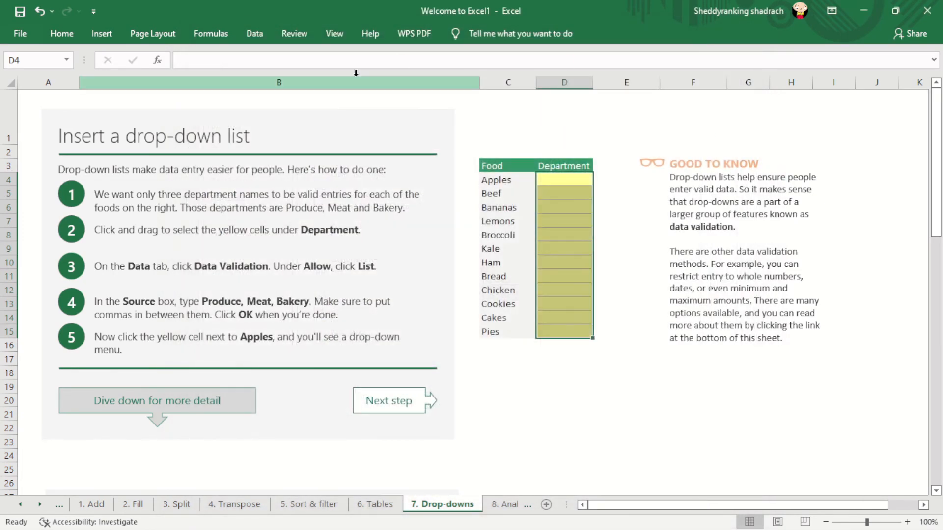
- Set the data validation criteria for the selected Department cells to allow a List
left_click(253, 35)
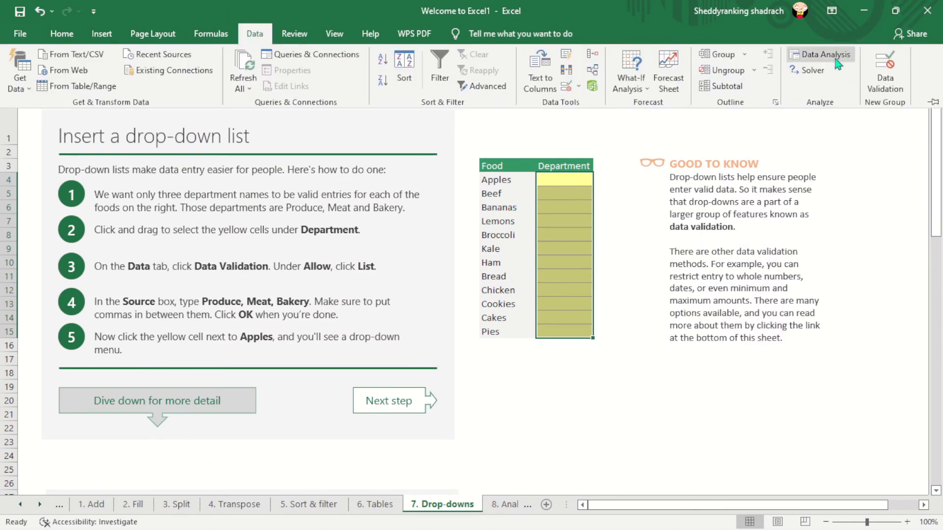
left_click(897, 84)
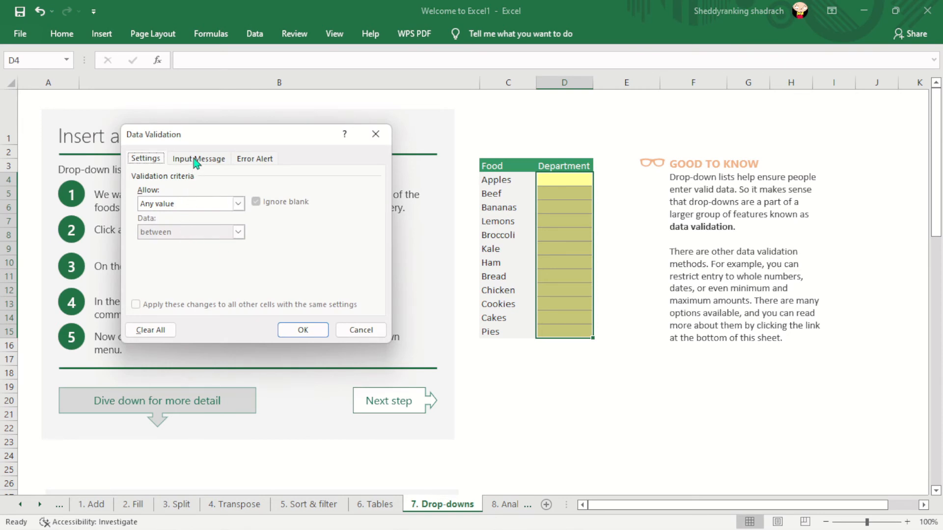
left_click(196, 206)
left_click(155, 244)
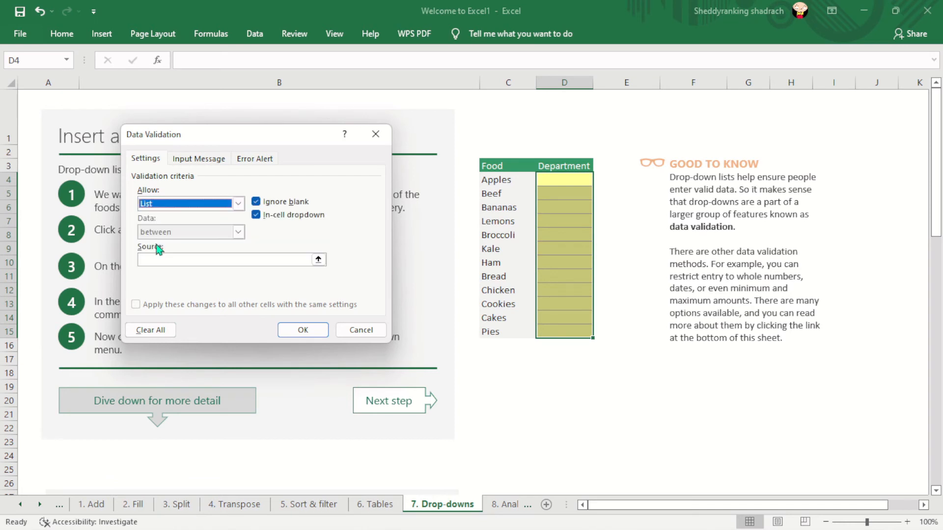
left_click_drag(273, 145, 465, 93)
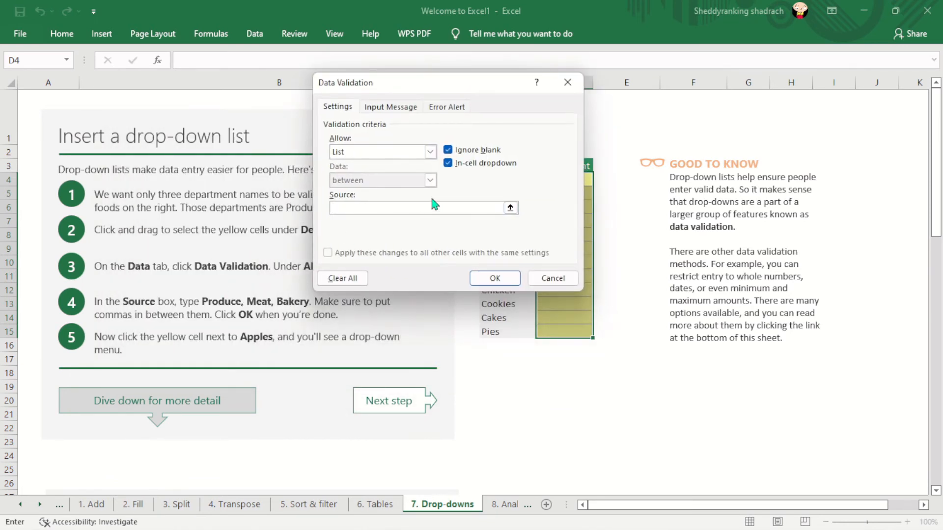
- Set the list source for the Department cells to Produce,Meat,Bakery and apply the data validation
left_click(400, 209)
type("P")
key("Caps_Lock")
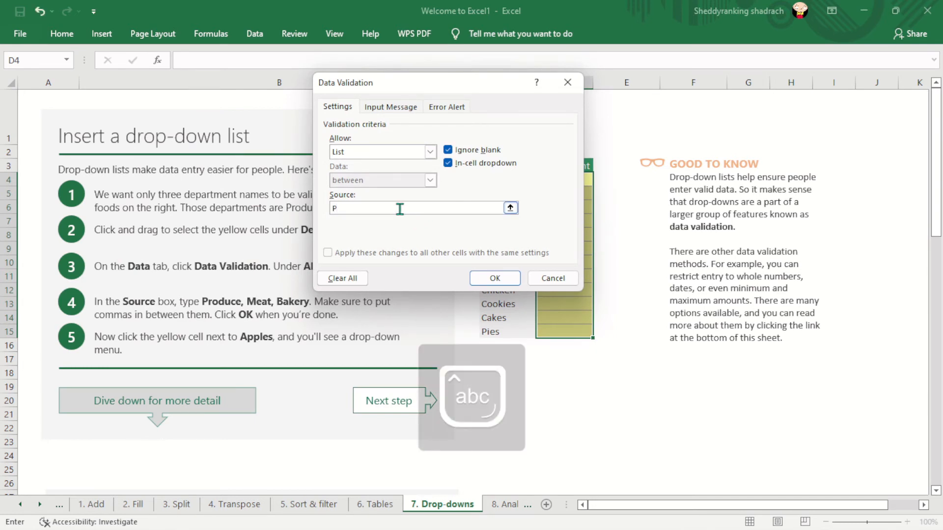
type("roduce,")
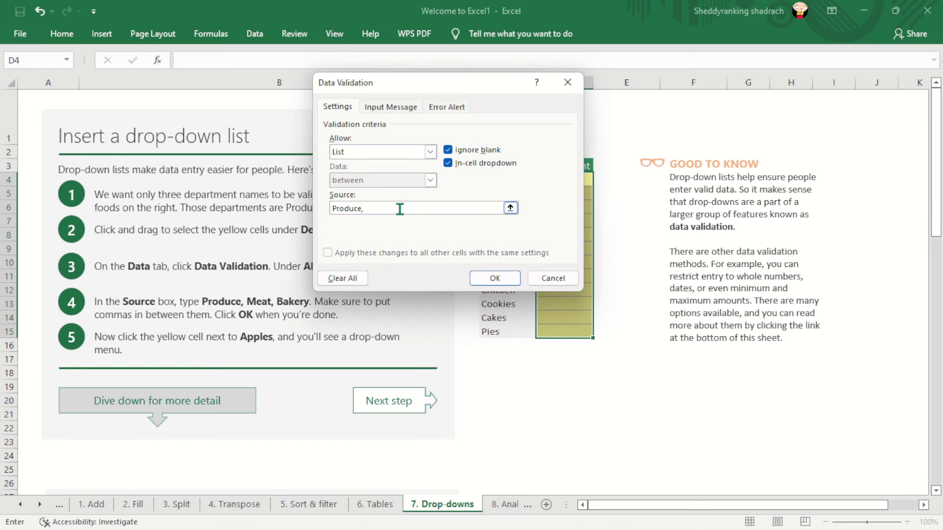
key("Caps_Lock")
key("Caps_Lock")
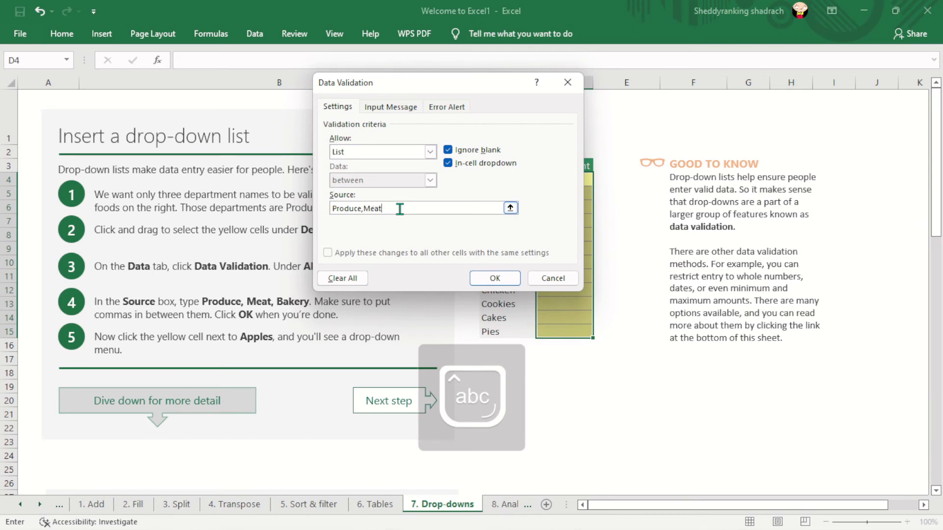
type("Meat,")
key("Caps_Lock")
type("B")
key("Caps_Lock")
type("akery")
left_click(495, 278)
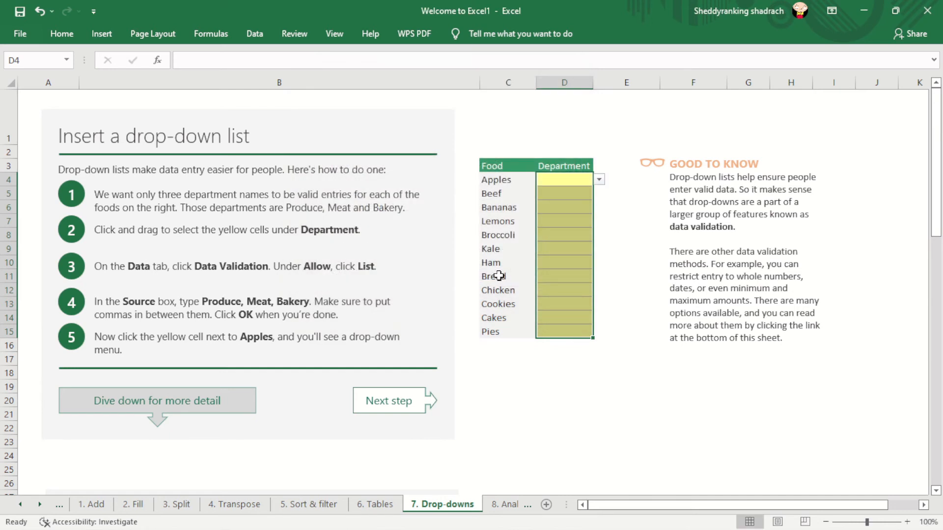
- Pick departments from the new drop-down lists: Produce for Apples, Meat for Beef and Bakery for Cookies
left_click(599, 180)
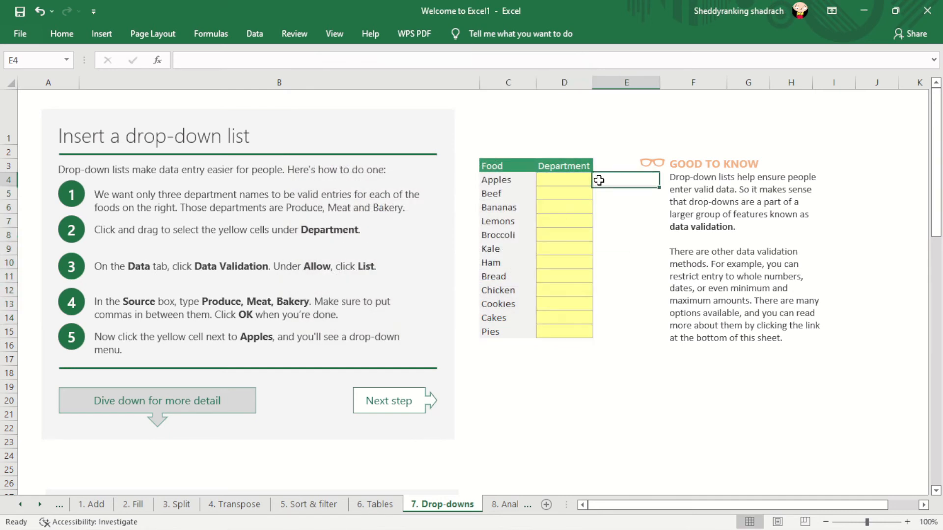
left_click(573, 182)
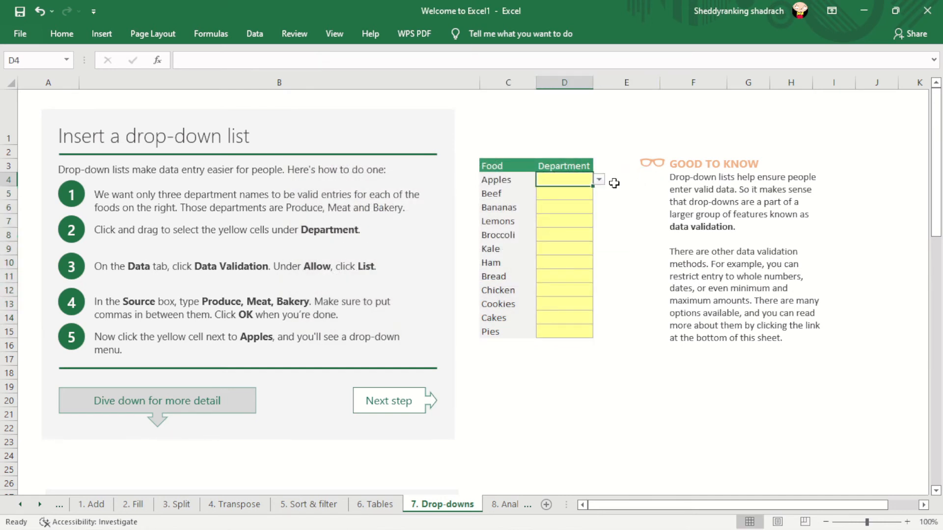
left_click(599, 180)
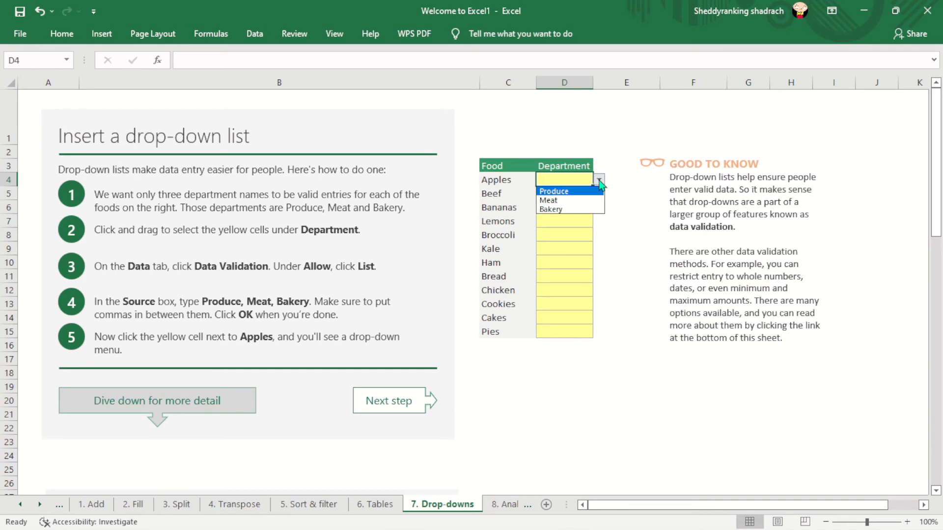
left_click(564, 191)
left_click(562, 194)
left_click(599, 194)
left_click(570, 215)
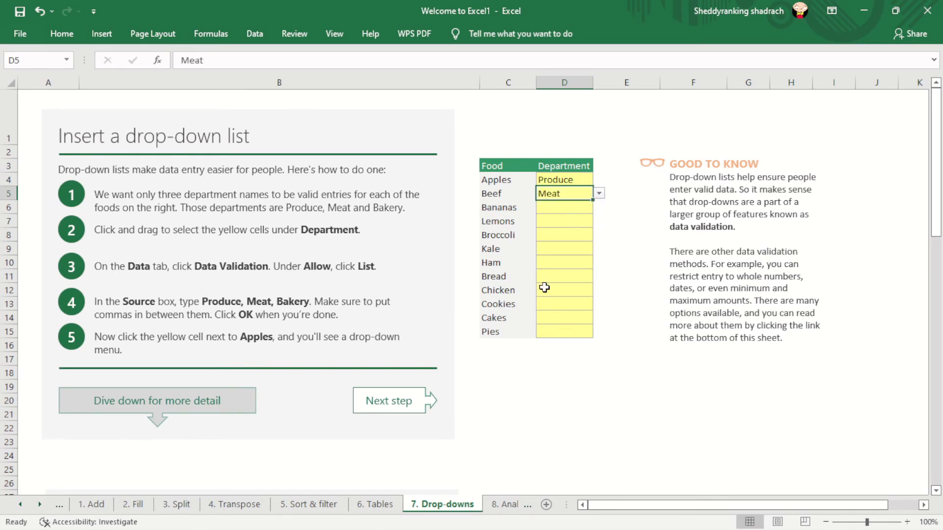
left_click(569, 307)
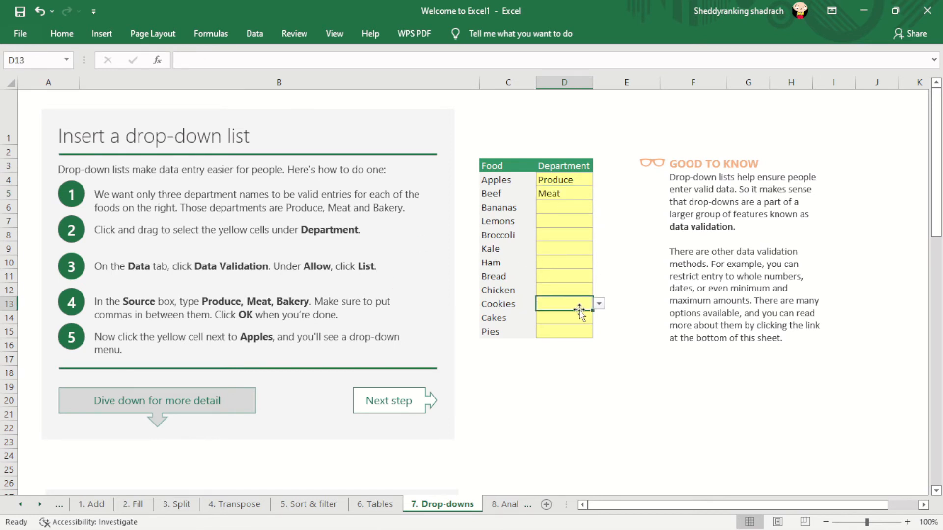
left_click(600, 304)
left_click(575, 332)
left_click(656, 361)
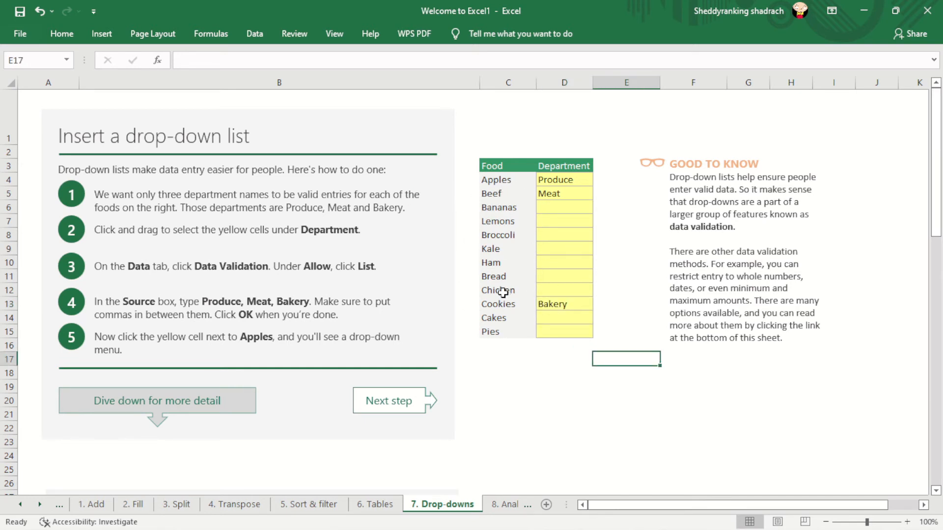
- On the 8. Analyze sheet, add data bars to the Oct, Nov and Dec amounts in E6:G13 using Quick Analysis
left_click(506, 505)
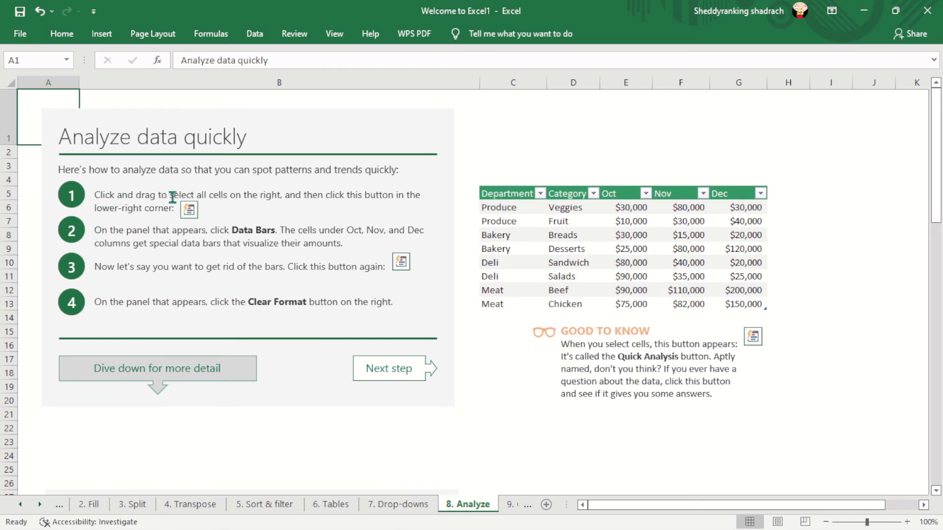
left_click_drag(614, 211, 753, 305)
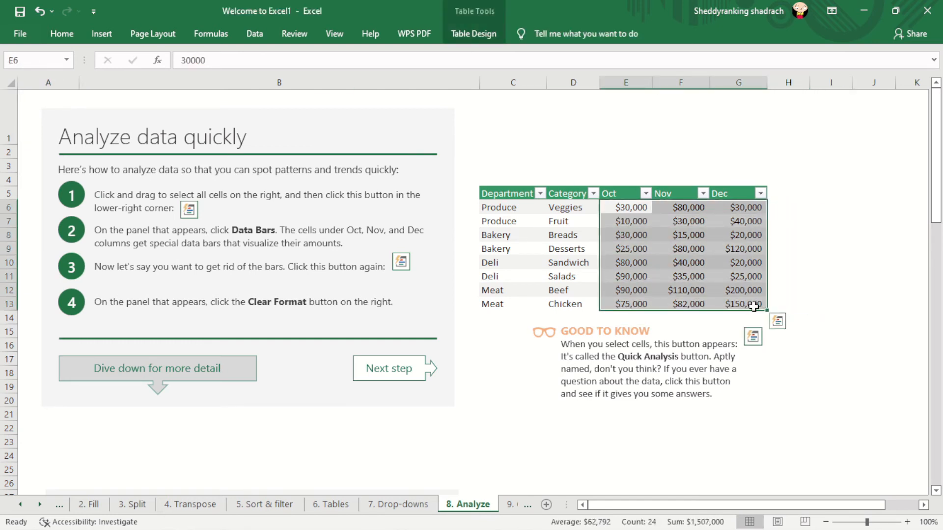
left_click(777, 323)
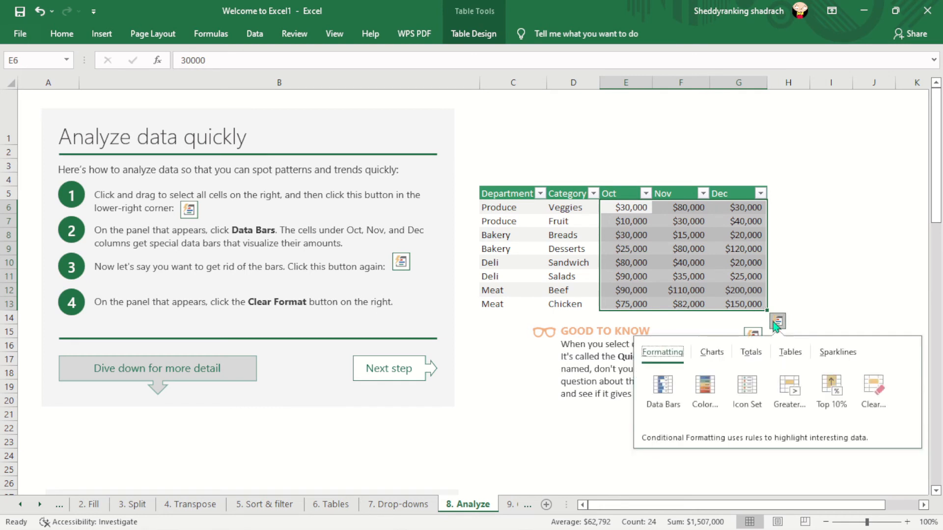
left_click(661, 390)
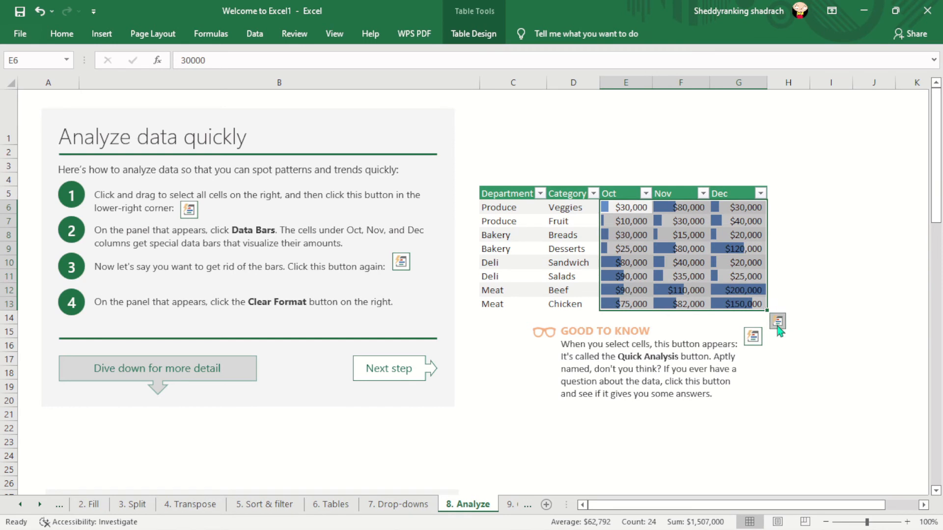
left_click(778, 323)
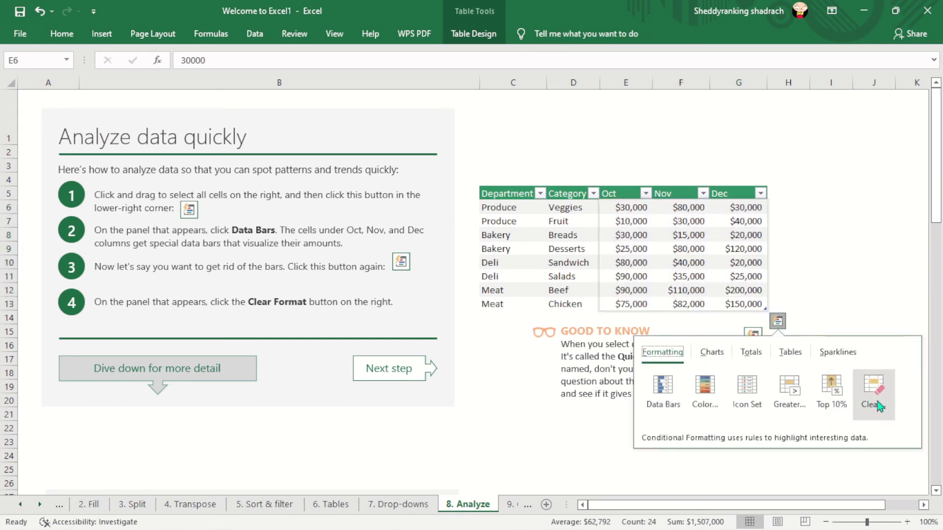
left_click(840, 171)
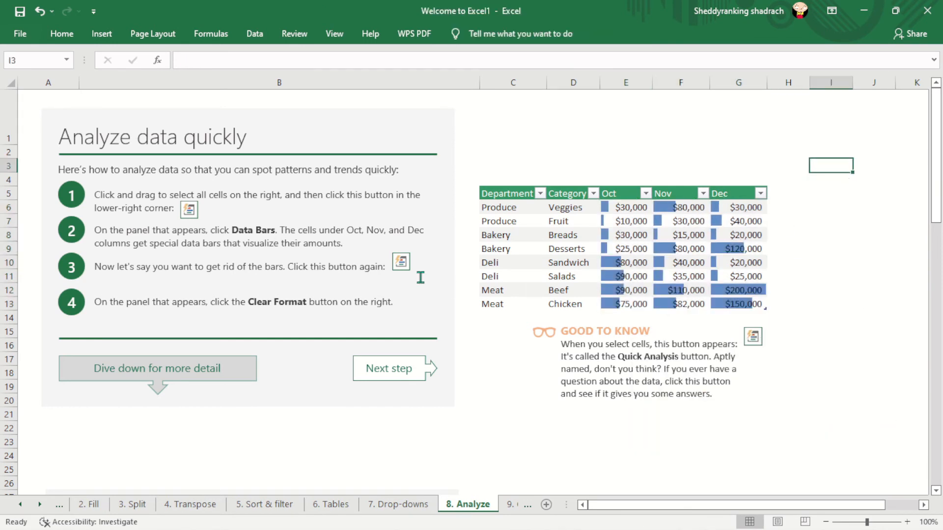
- On the 9. Charts sheet, insert the recommended Scatter chart for the yearly conference attendance table
left_click(511, 506)
left_click(436, 511)
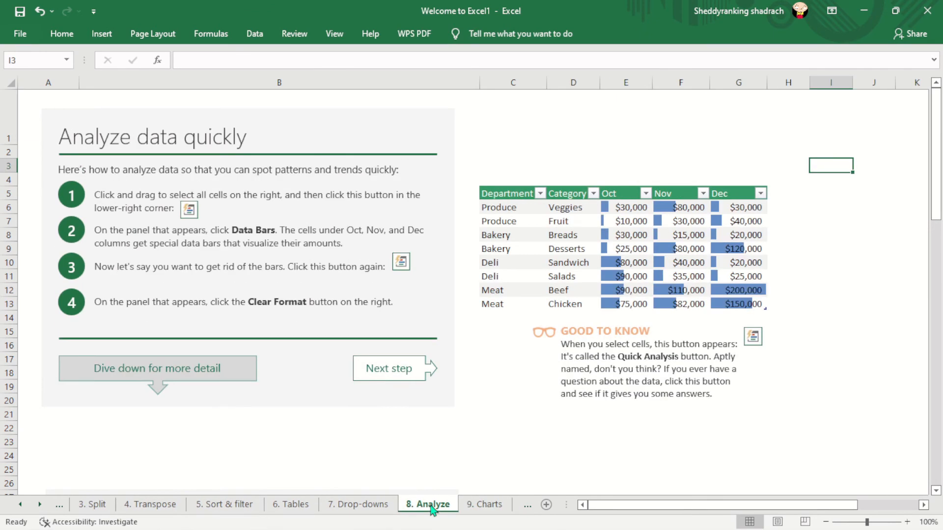
left_click(477, 511)
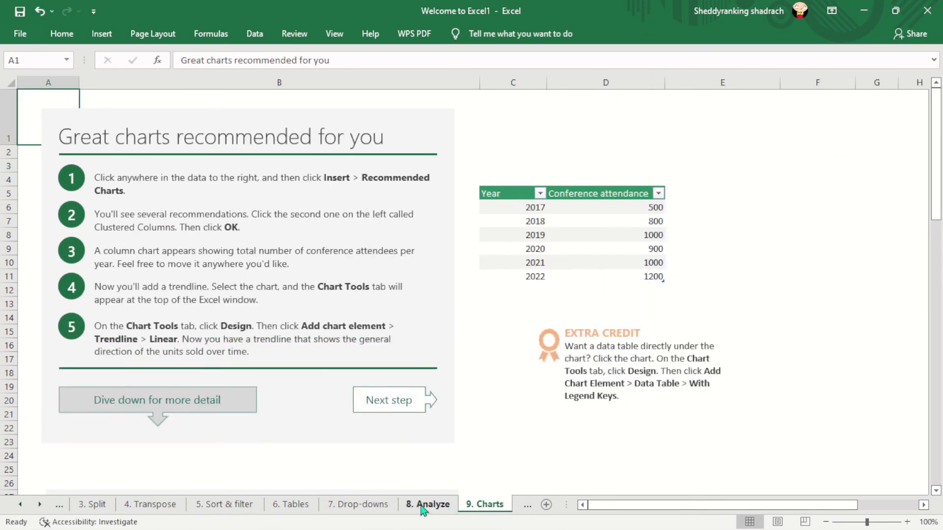
left_click(425, 511)
left_click(483, 511)
left_click(554, 223)
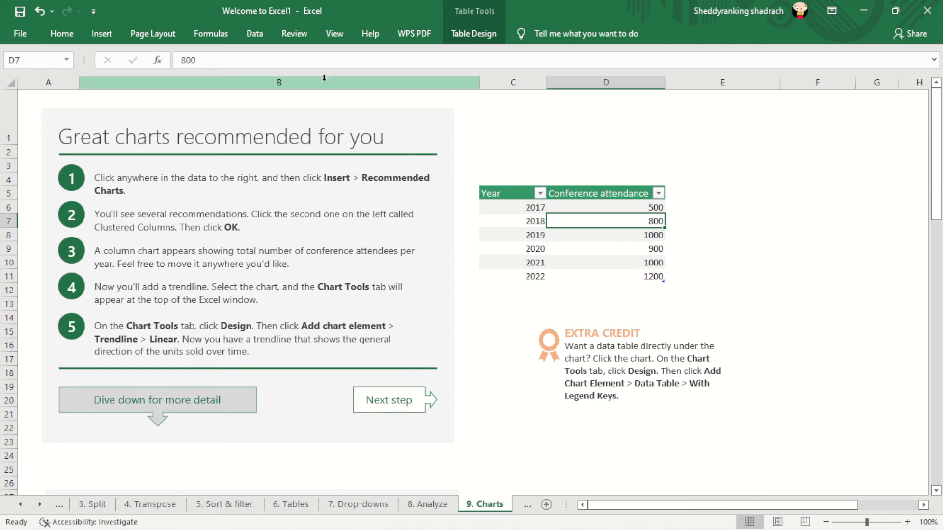
left_click(529, 223)
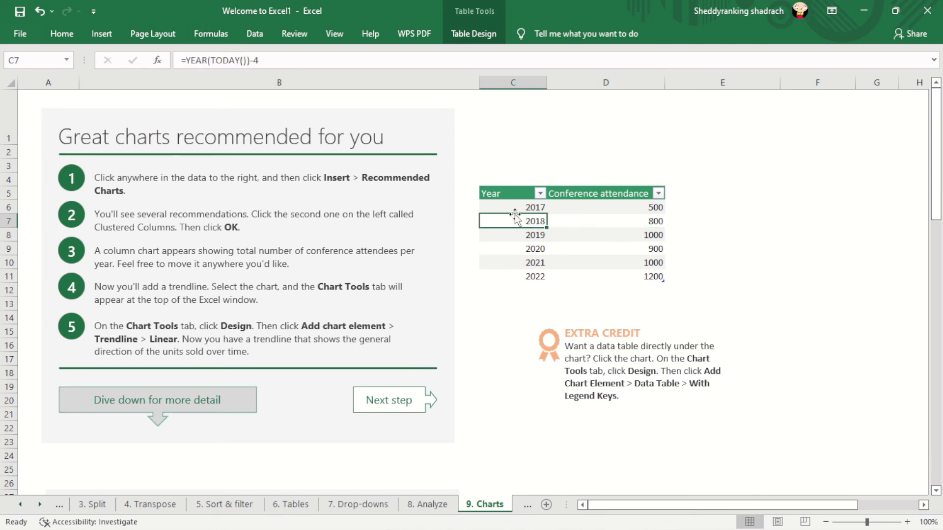
left_click(96, 34)
left_click(316, 54)
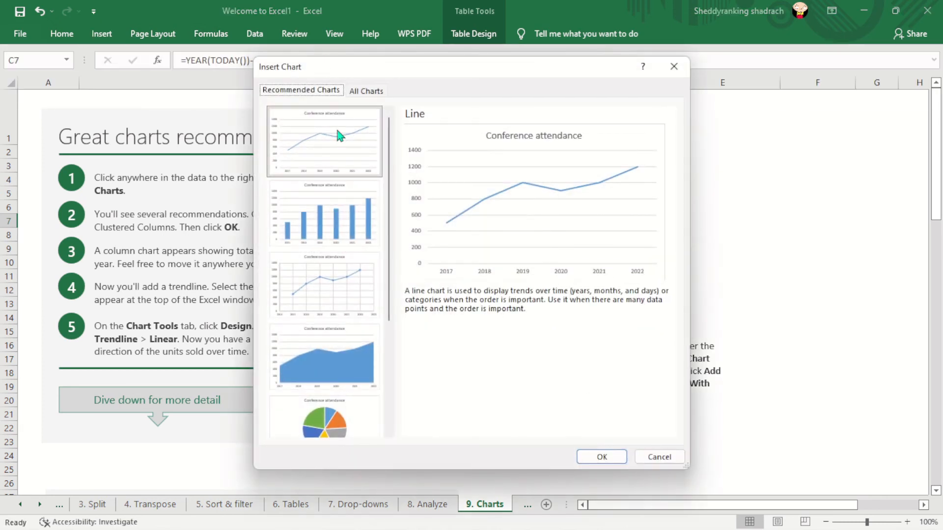
left_click(337, 291)
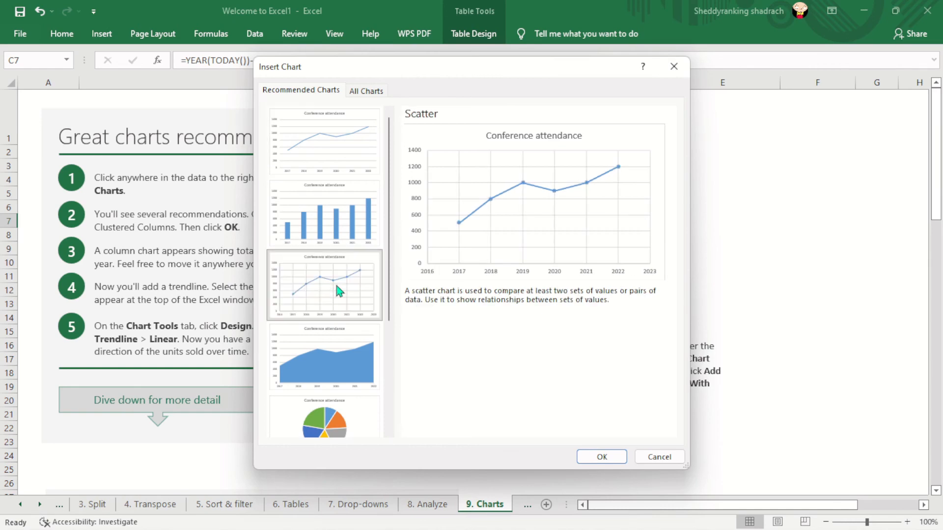
left_click(601, 457)
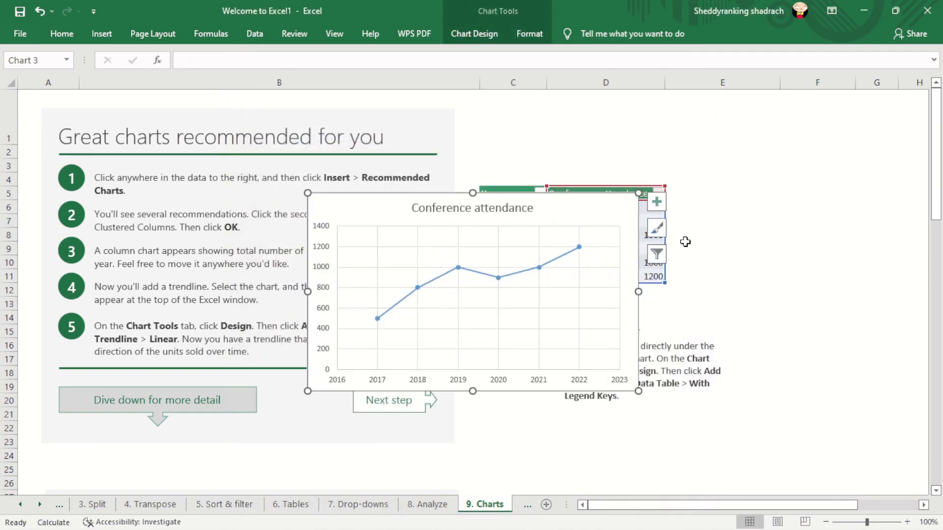
- Move the Conference attendance chart off the data table onto the instructions and apply the dark style with the glowing blue line
left_click_drag(594, 213, 412, 254)
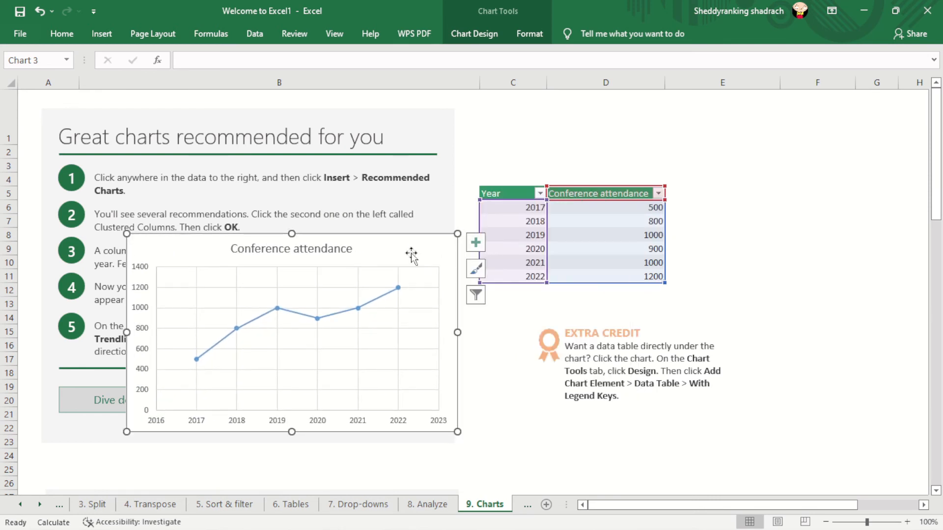
left_click(477, 302)
left_click(476, 269)
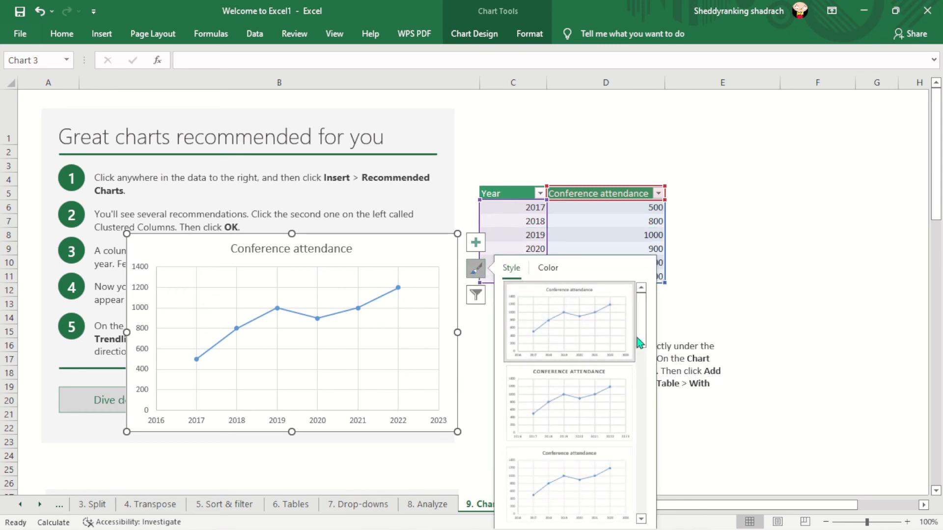
left_click_drag(644, 331, 642, 415)
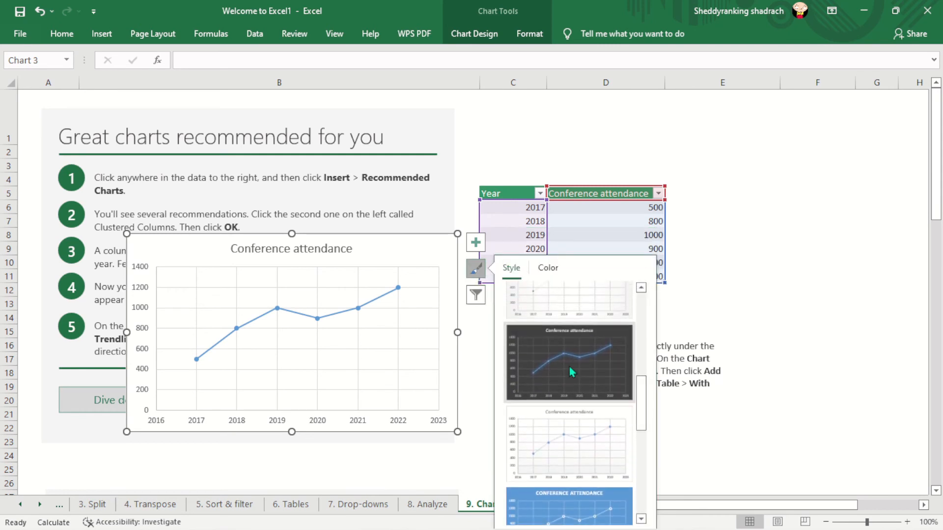
left_click(569, 369)
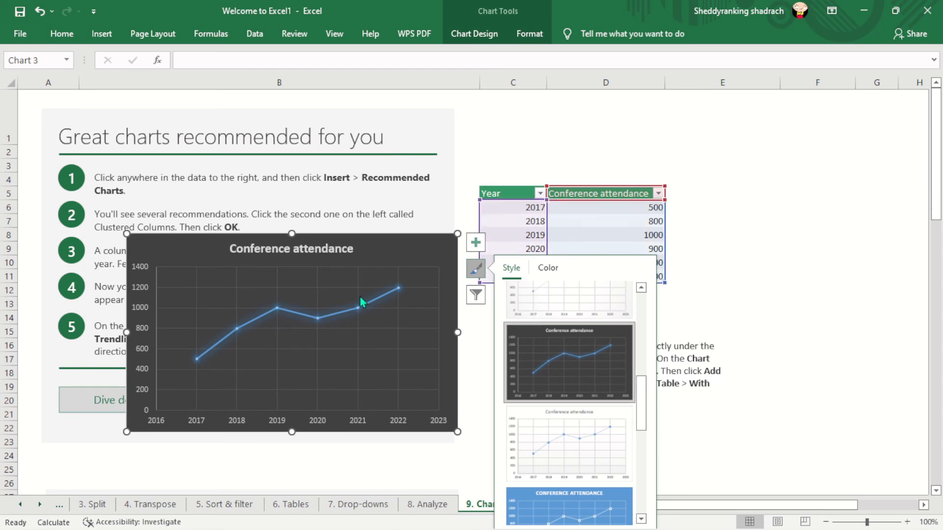
- Add data labels to the Conference attendance chart, leaving axis titles off, and move the chart up so it partly overlaps the Year column
left_click(478, 243)
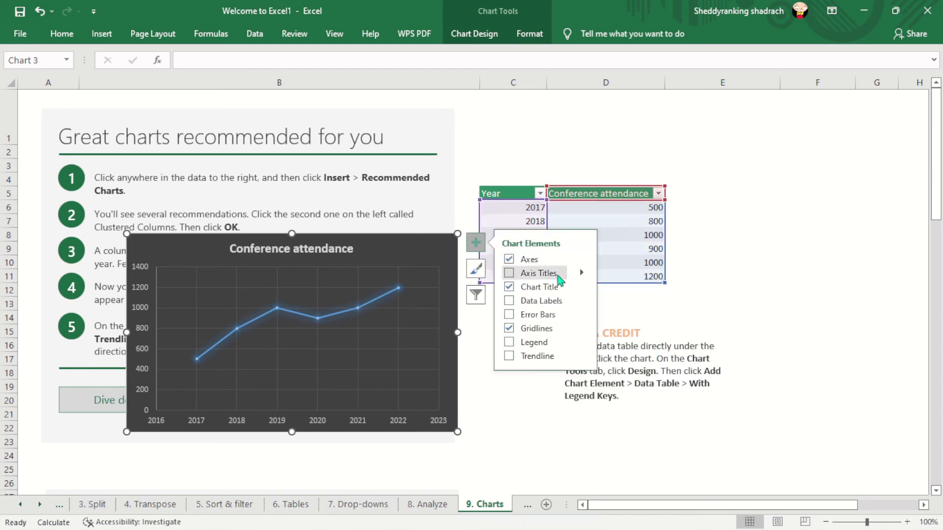
left_click(510, 274)
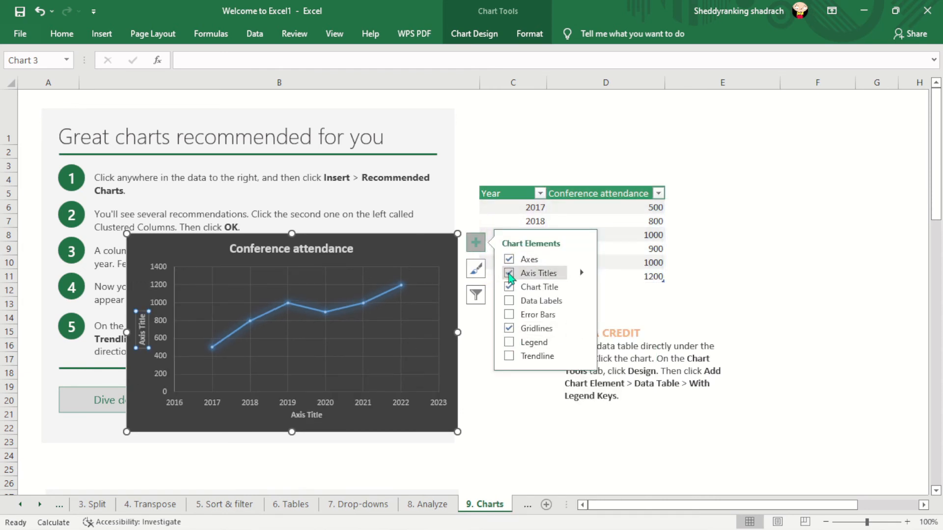
left_click(510, 274)
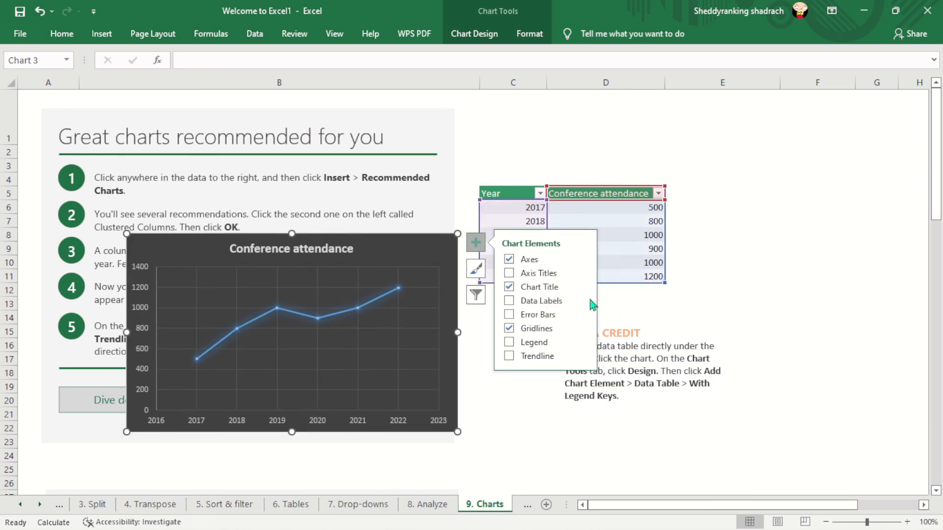
left_click(529, 302)
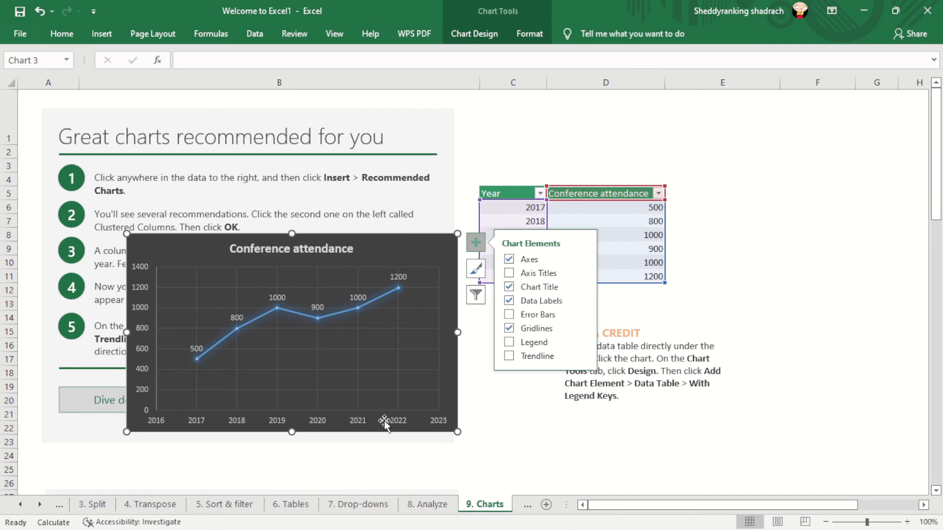
left_click(503, 402)
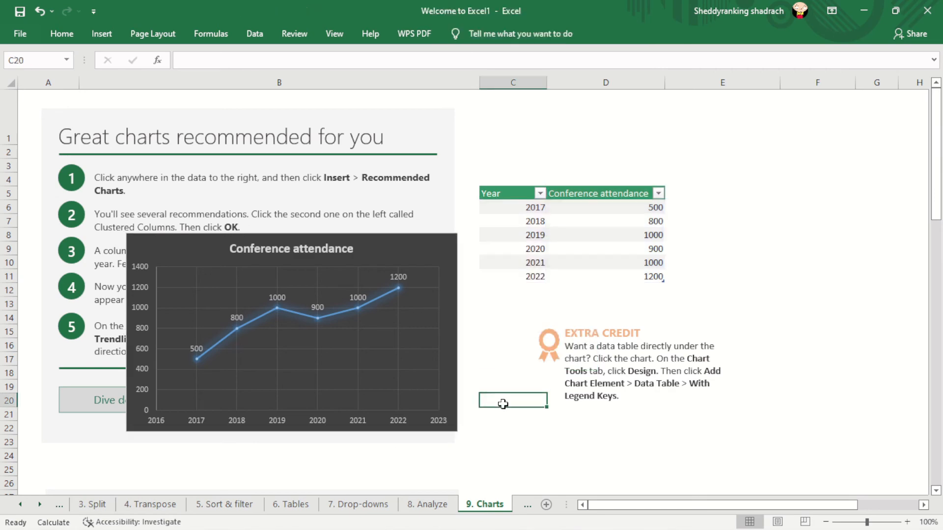
left_click_drag(406, 245, 478, 153)
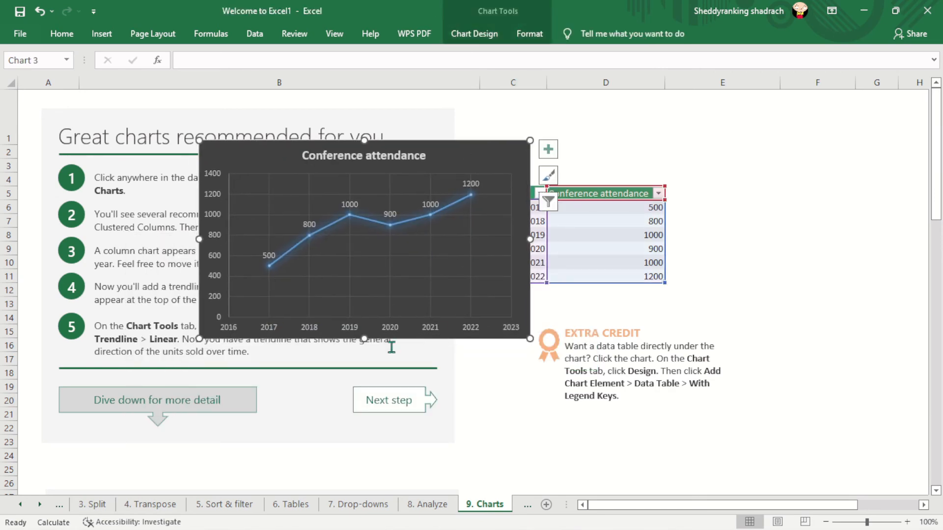
- Go to the 10. PivotTables sheet and select the sales table C3:F9, including its headers
left_click(524, 505)
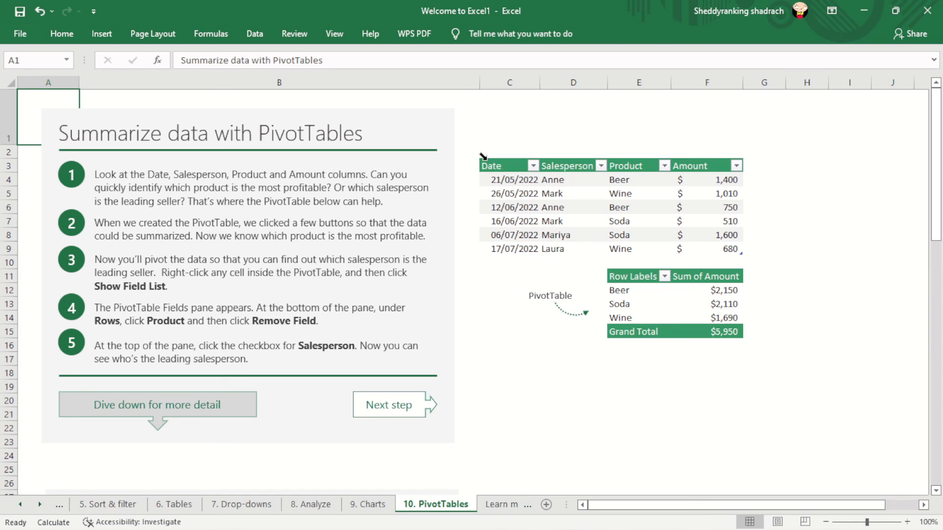
left_click(507, 167)
left_click_drag(501, 165, 714, 249)
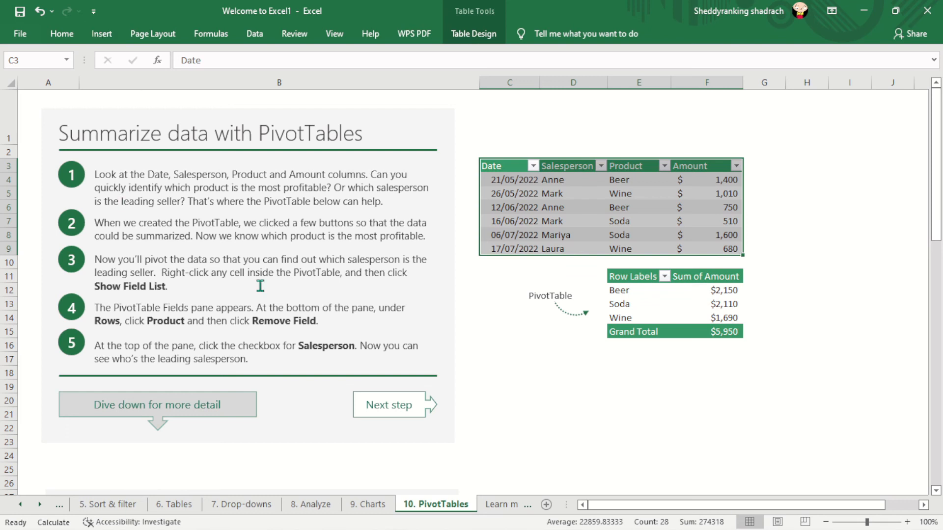
- Try to insert a PivotTable from the sales table C3:F9 on the existing 10. PivotTables worksheet at cell E21
left_click(588, 221)
left_click(551, 340)
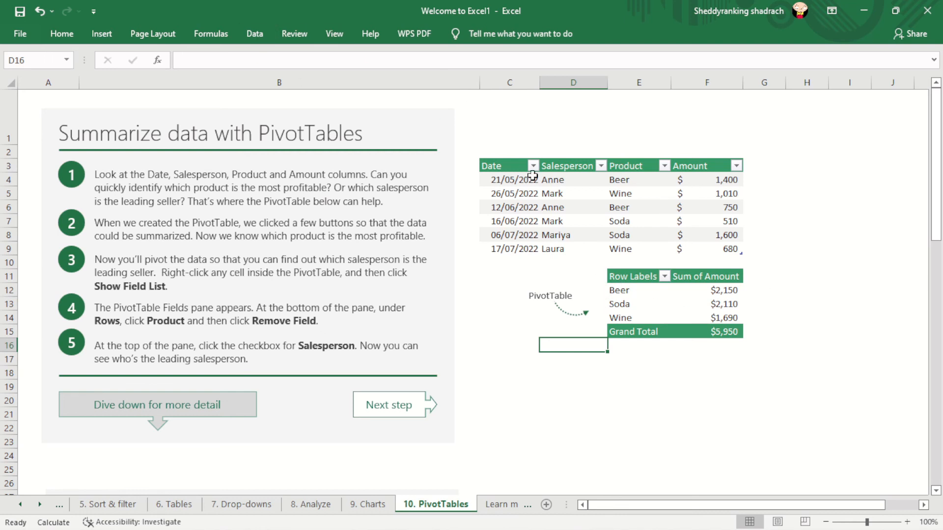
left_click_drag(496, 166, 731, 253)
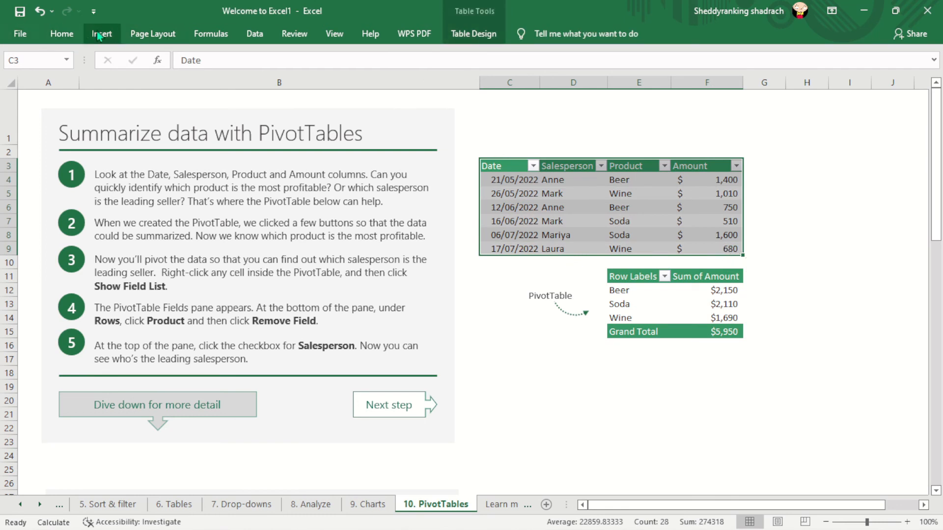
left_click(60, 33)
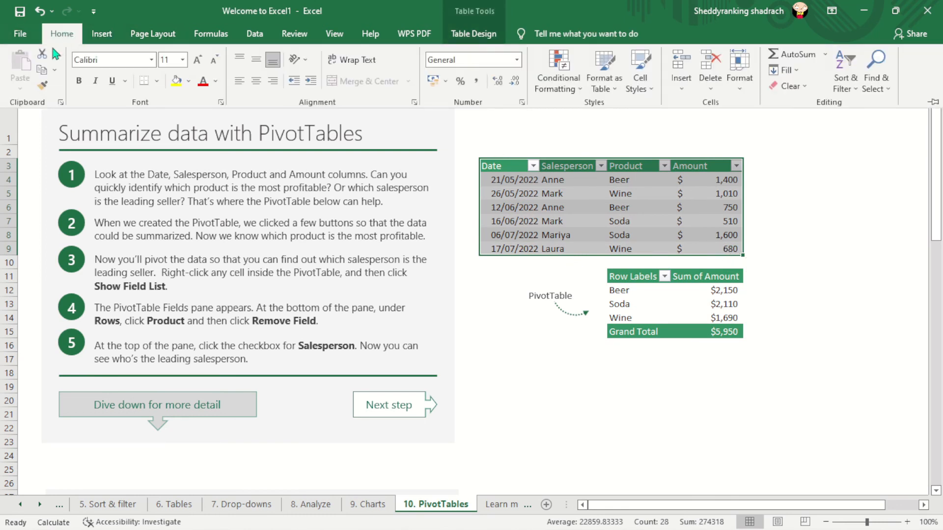
left_click(102, 33)
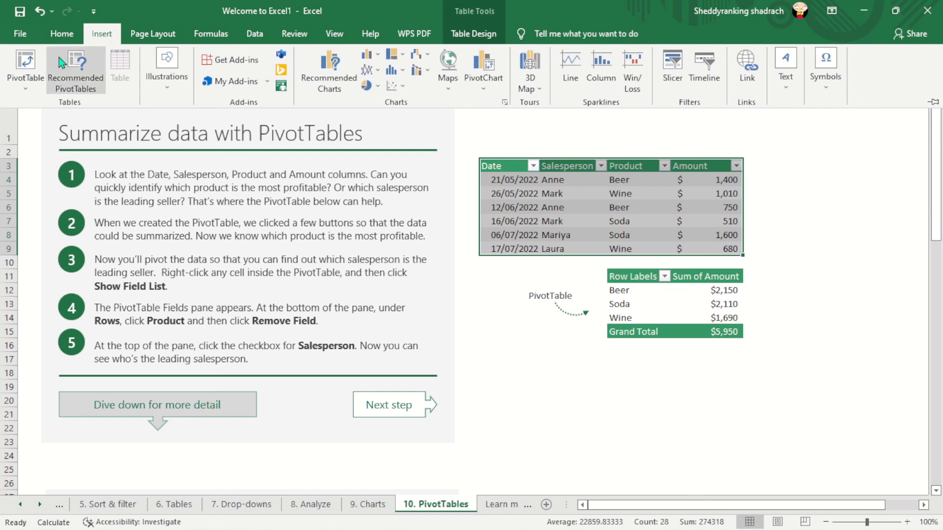
left_click(35, 65)
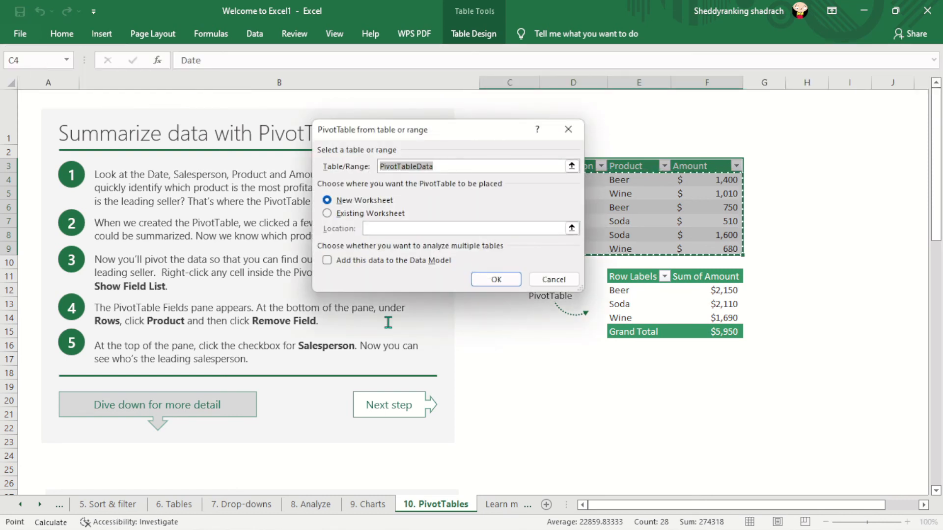
left_click(327, 214)
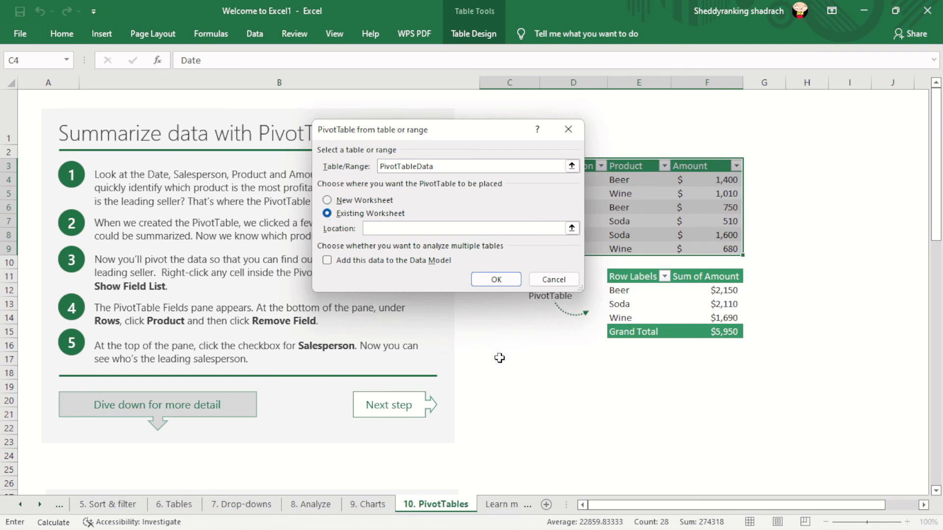
left_click(662, 410)
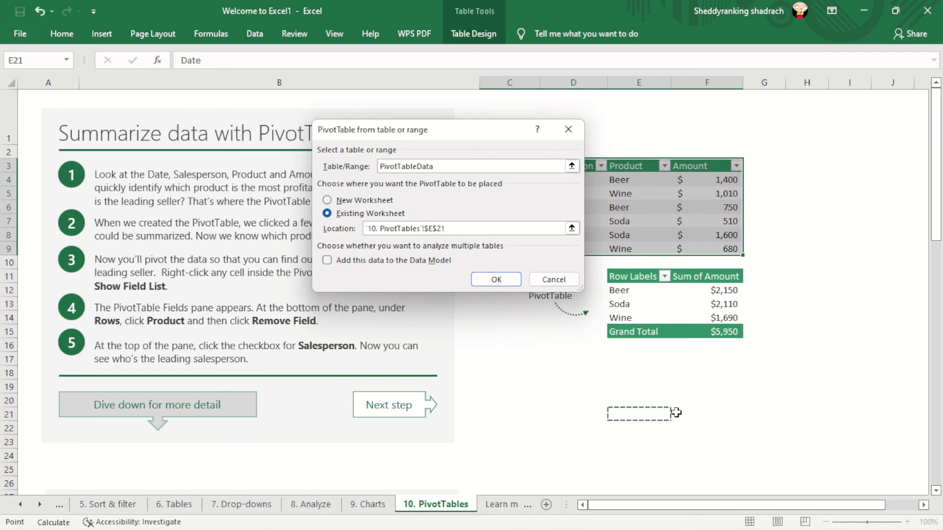
left_click(492, 278)
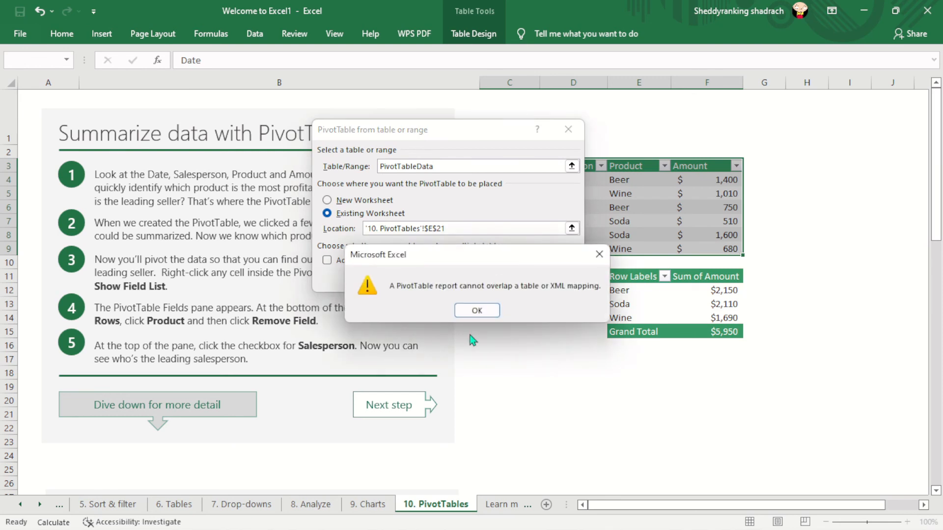
left_click(479, 311)
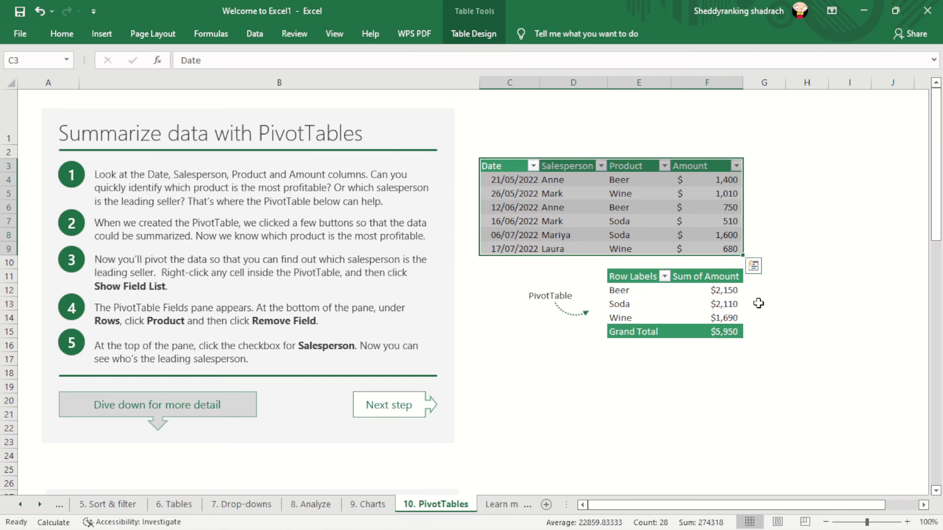
- Insert a PivotTable from the sales table on a new worksheet, with Product as rows and Amount as summed values
left_click(100, 33)
left_click(25, 76)
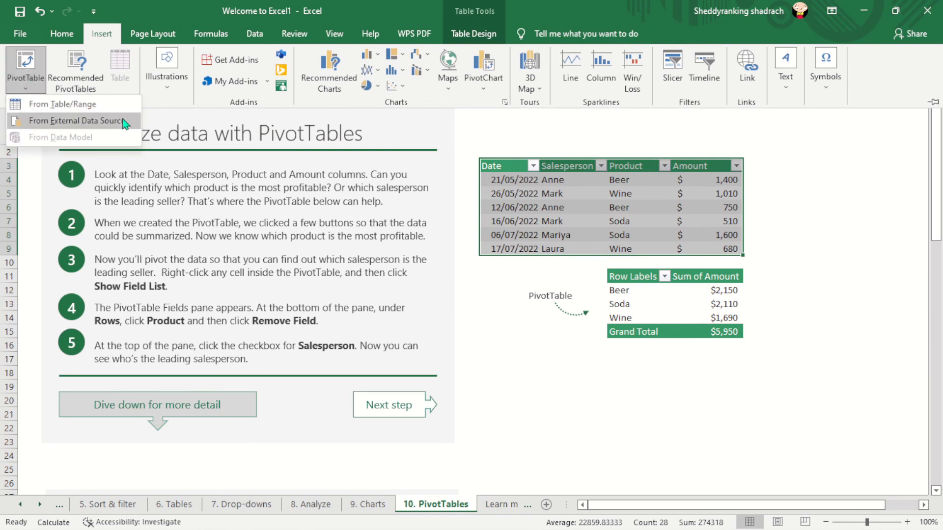
left_click(54, 104)
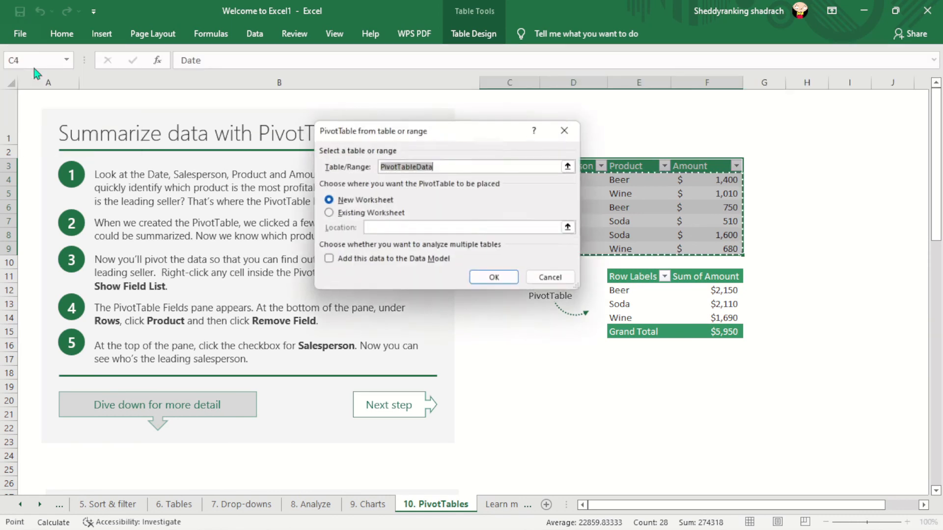
left_click(327, 214)
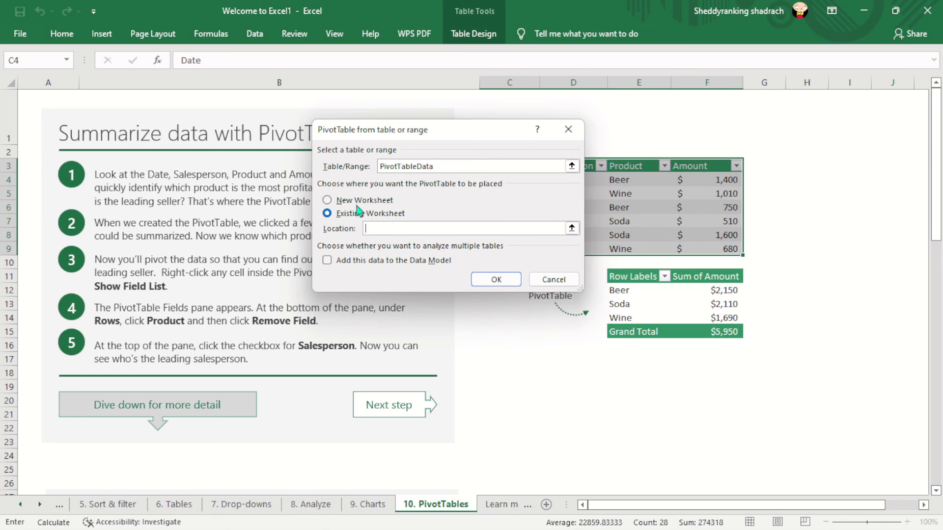
left_click(334, 202)
left_click(507, 280)
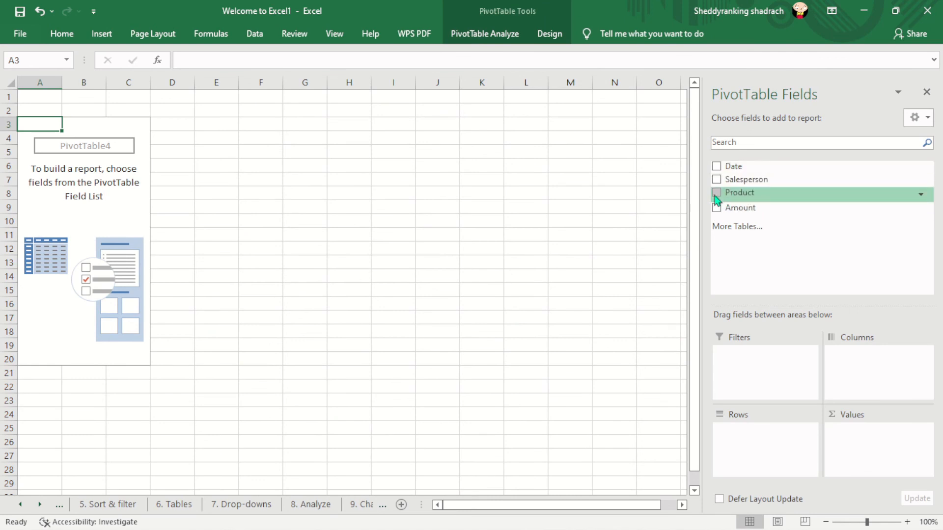
left_click(717, 193)
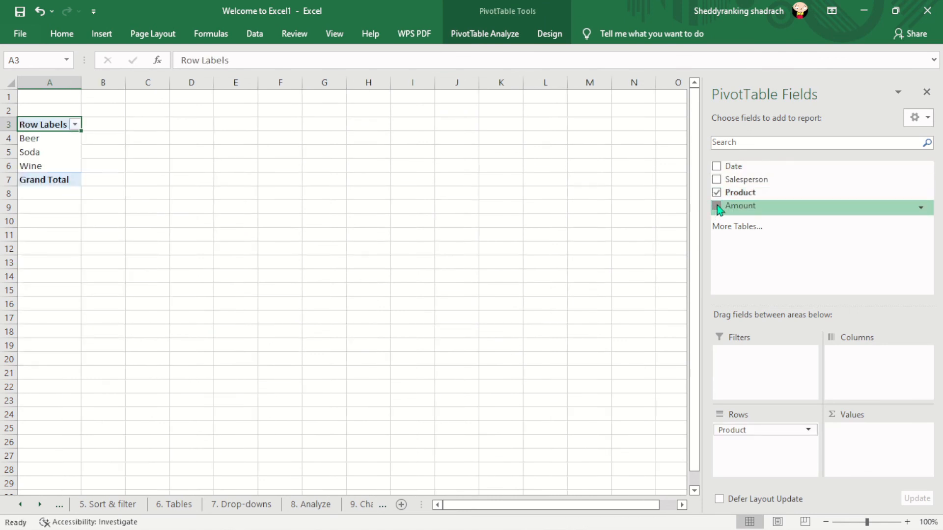
left_click(717, 207)
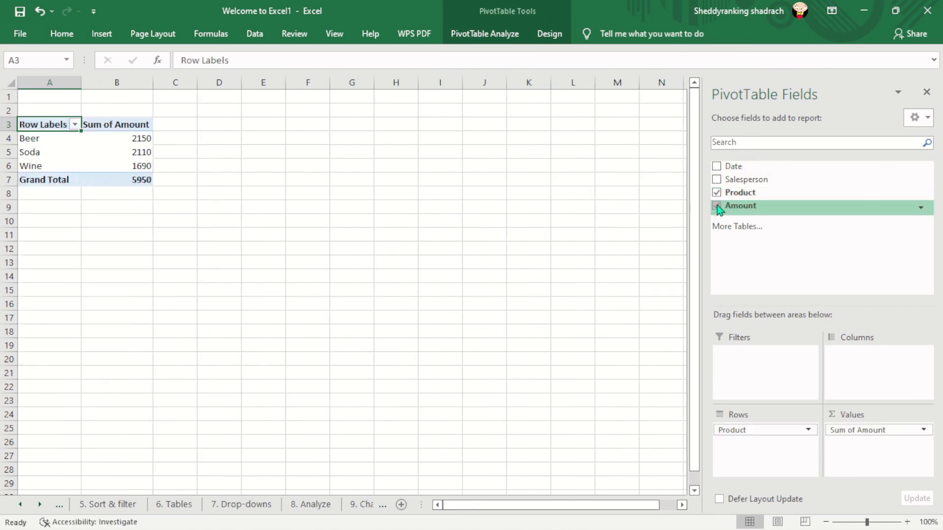
- Return to the new PivotTable on Sheet1, close its field list and select empty cell D5
left_click(363, 505)
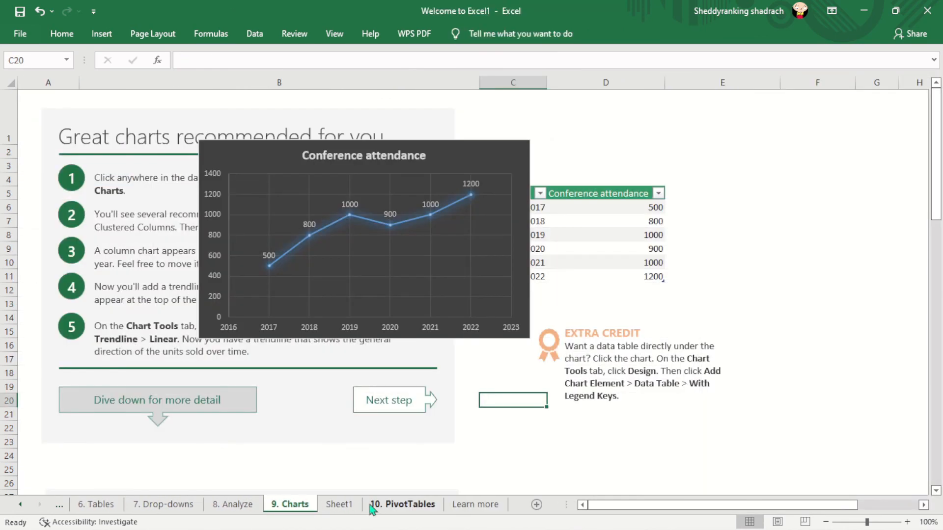
left_click(402, 506)
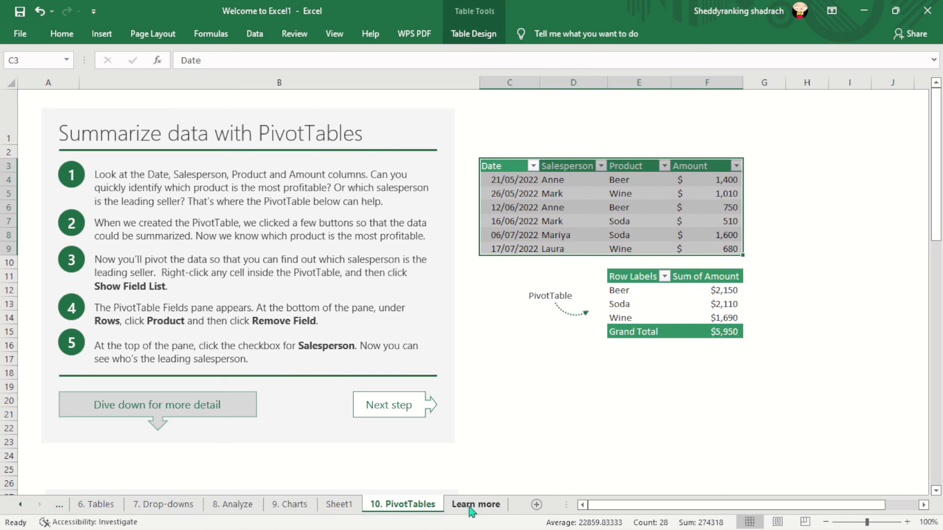
left_click(342, 506)
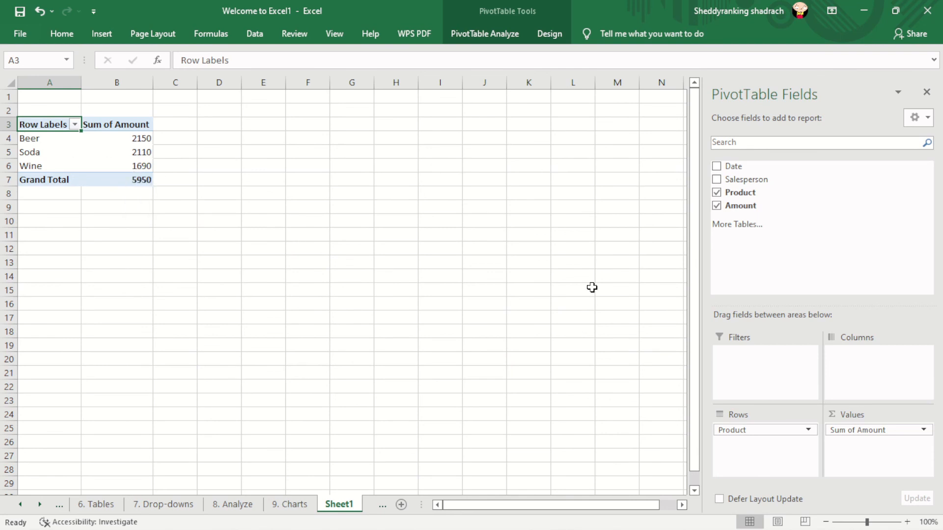
left_click(927, 92)
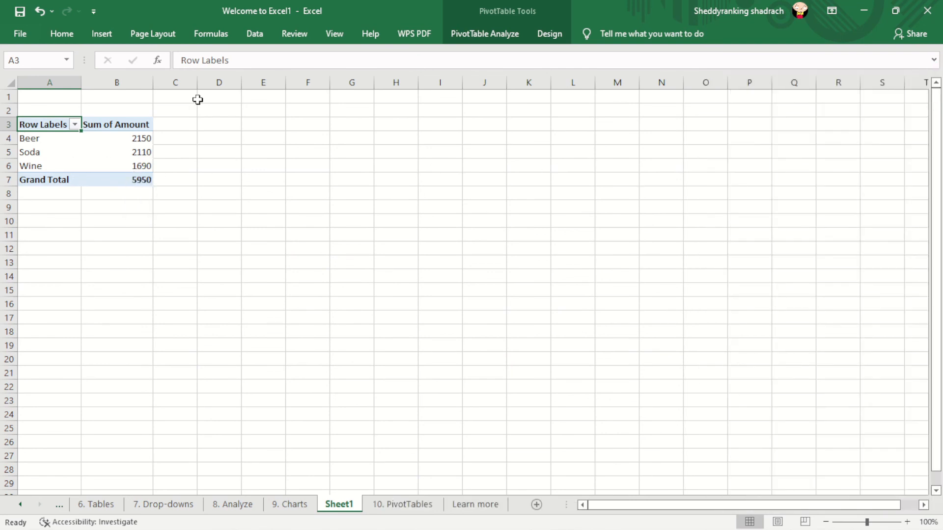
left_click(219, 156)
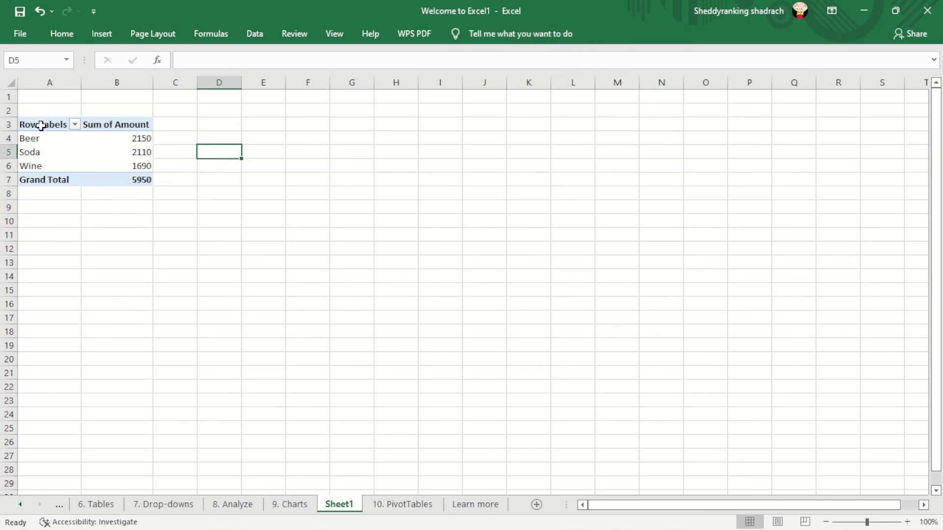
- Compare the new PivotTable on Sheet1 with the source data and existing PivotTable on the 10. PivotTables sheet
left_click(401, 508)
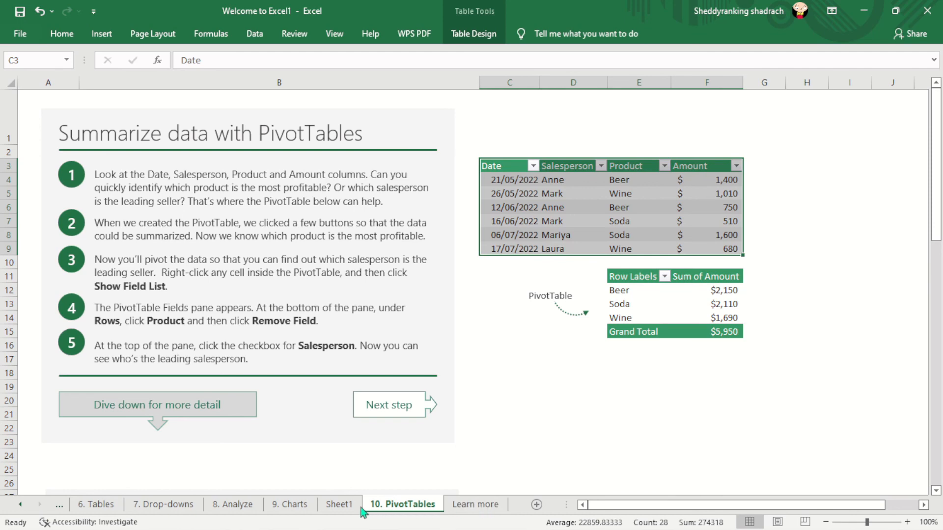
left_click(344, 503)
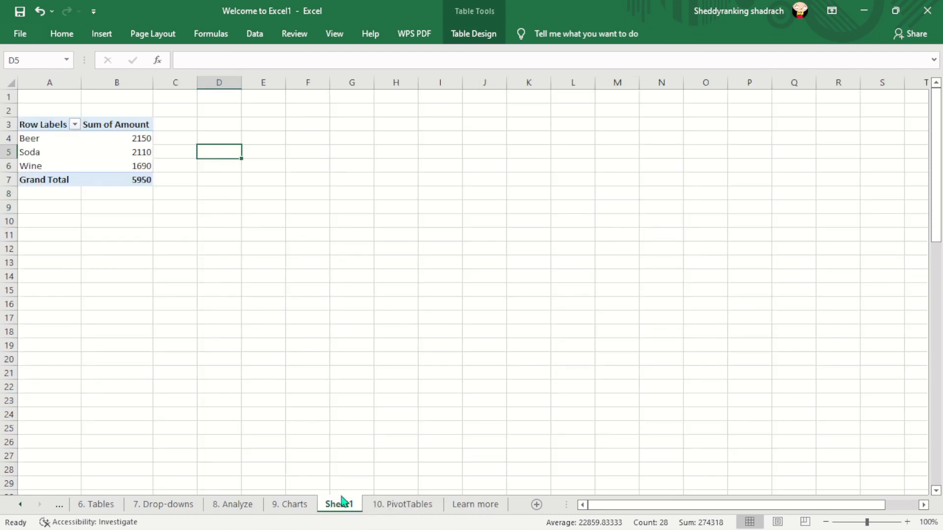
left_click(410, 502)
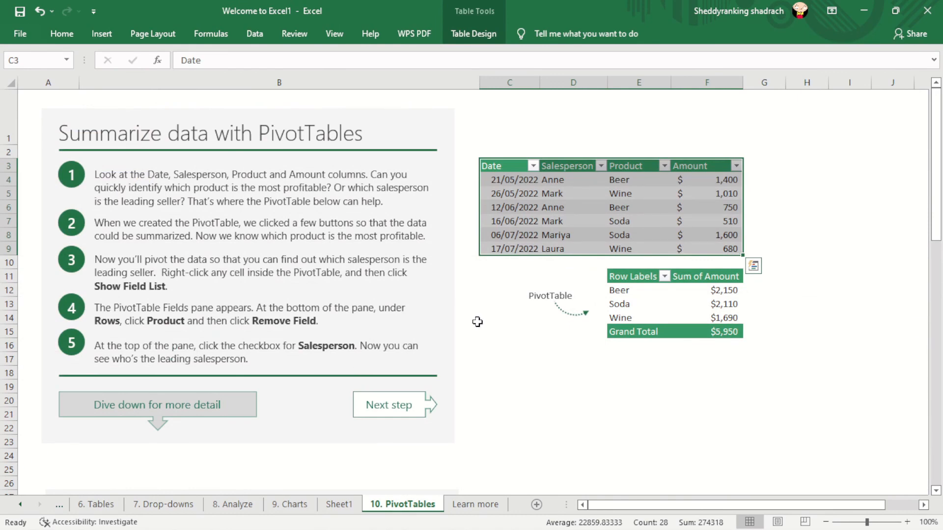
left_click(343, 510)
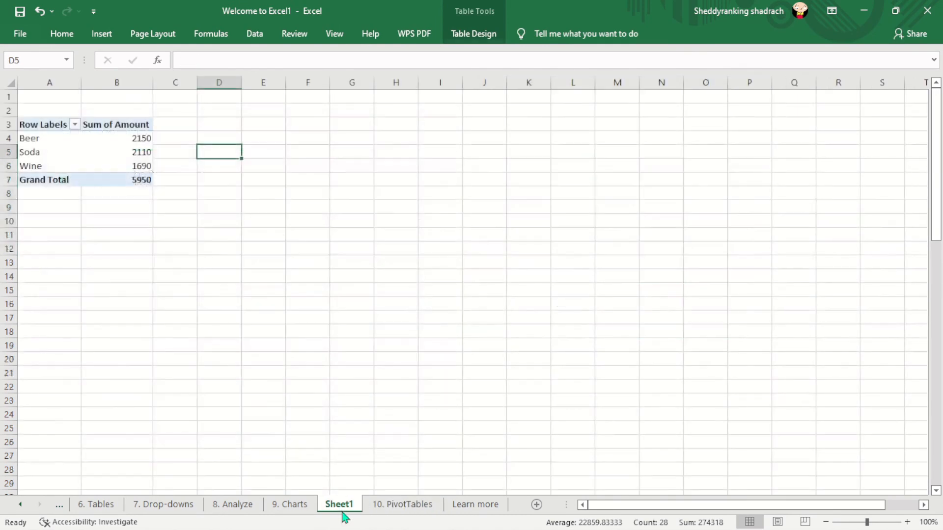
left_click(405, 509)
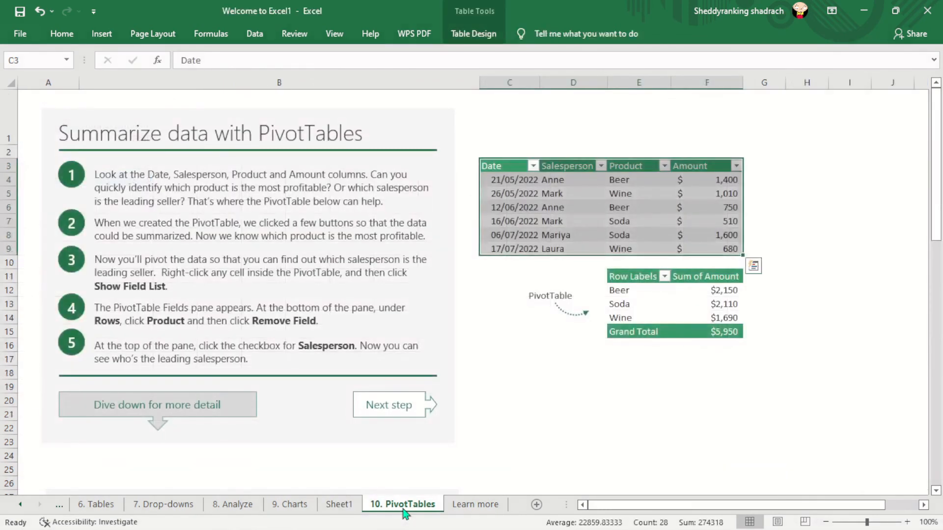
left_click(343, 508)
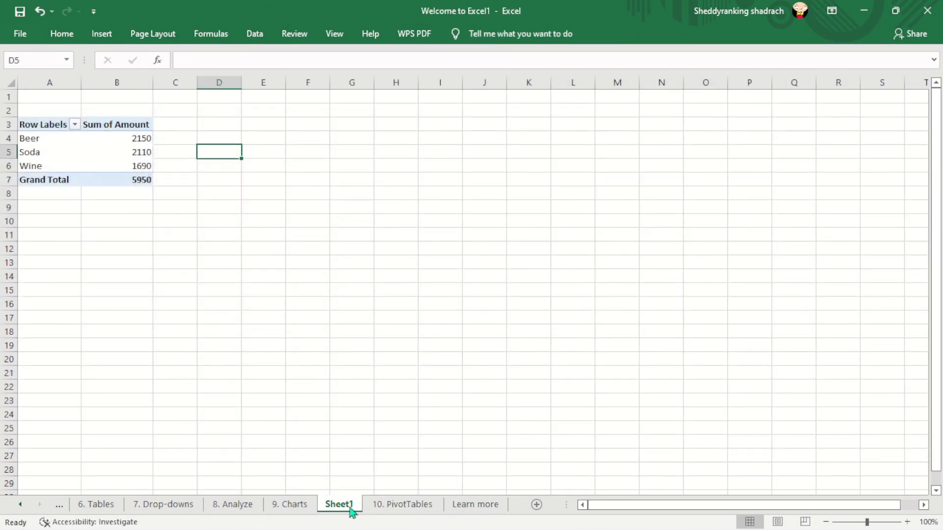
left_click(393, 510)
- Review the tour's sheets from Learn more back to 3. Split, ending at the instructions for splitting a column
left_click(478, 509)
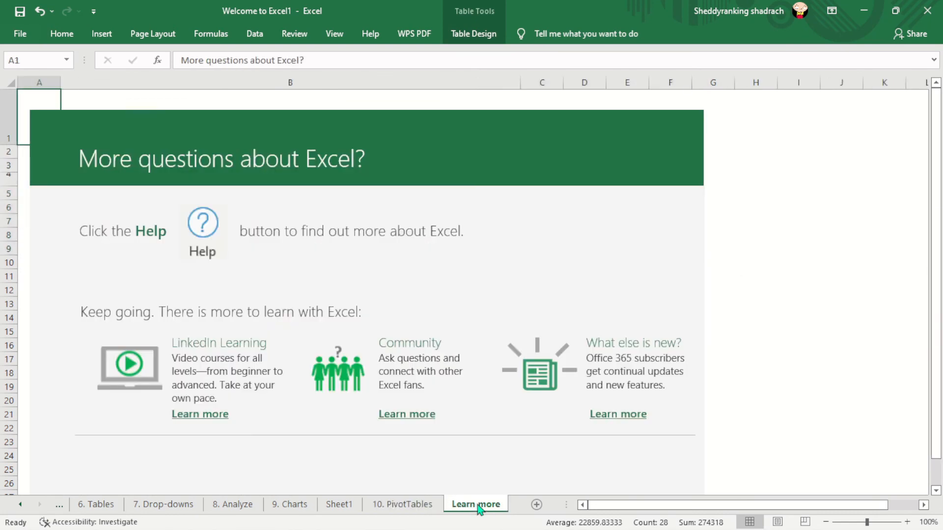
left_click(415, 510)
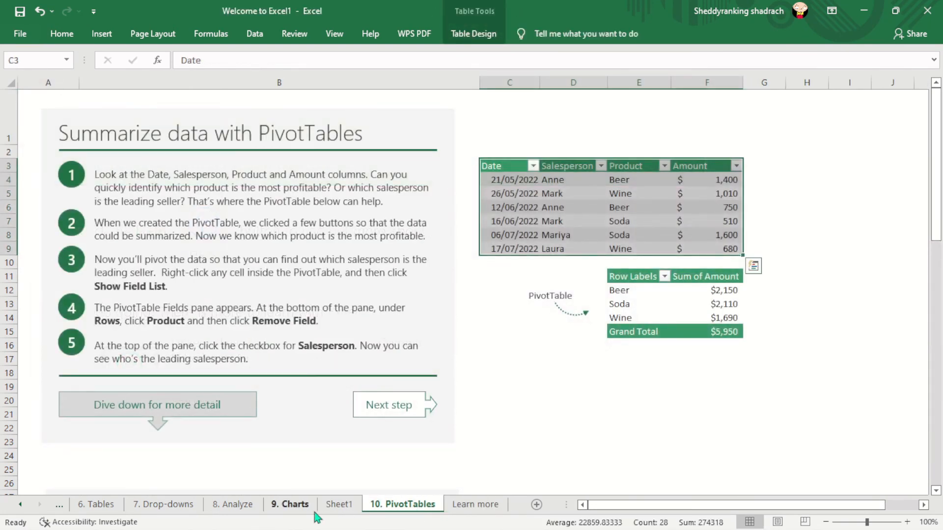
left_click(338, 508)
left_click(290, 508)
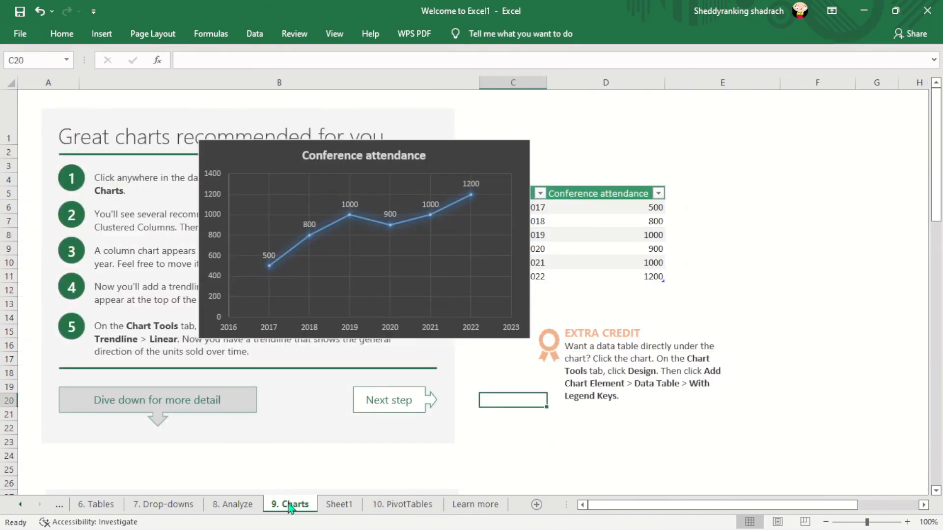
left_click(233, 509)
left_click(163, 509)
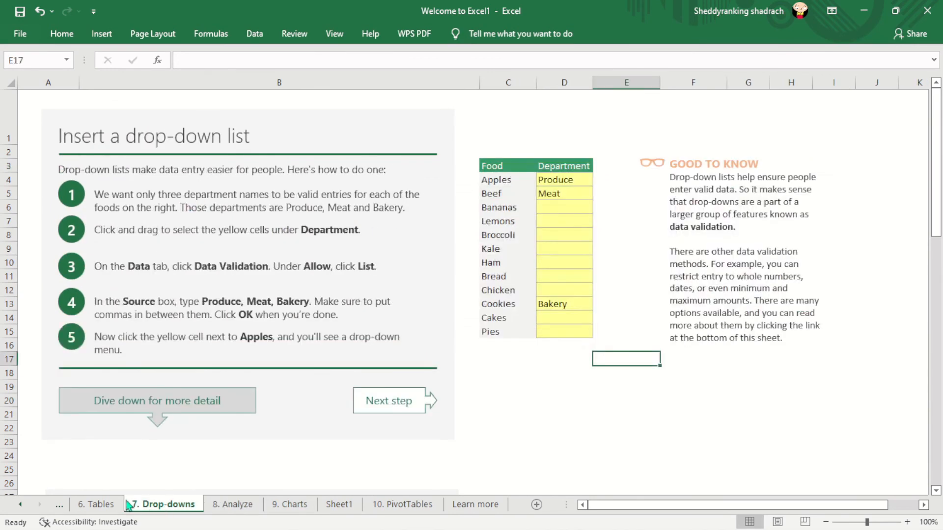
left_click(82, 505)
left_click(52, 503)
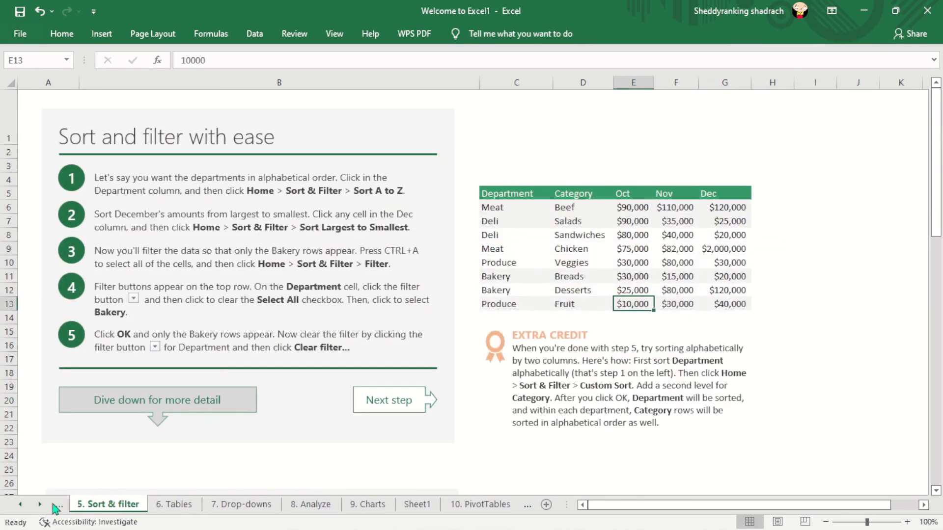
left_click(52, 504)
left_click(59, 508)
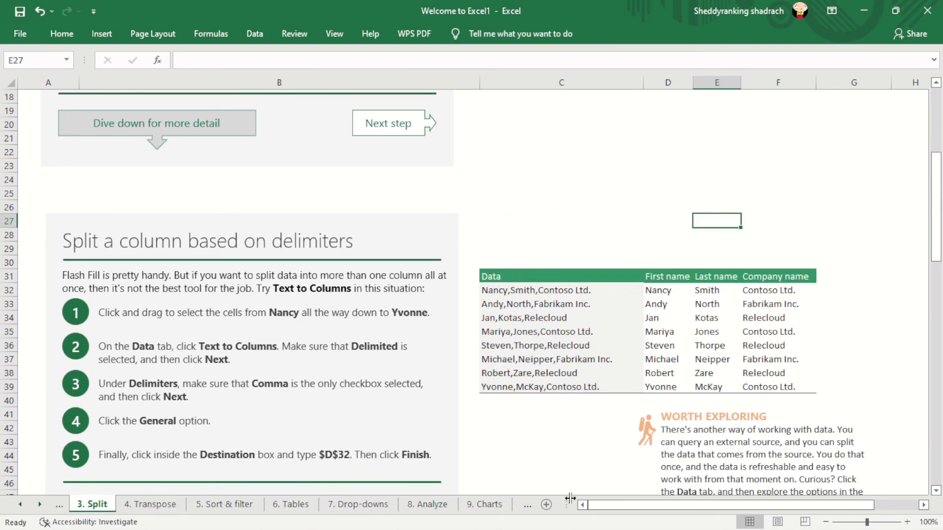
left_click_drag(937, 182, 938, 118)
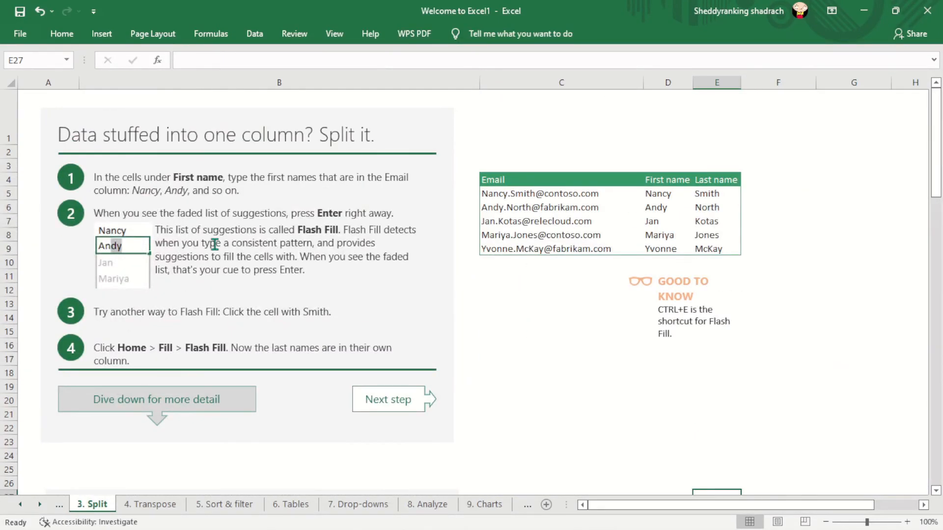